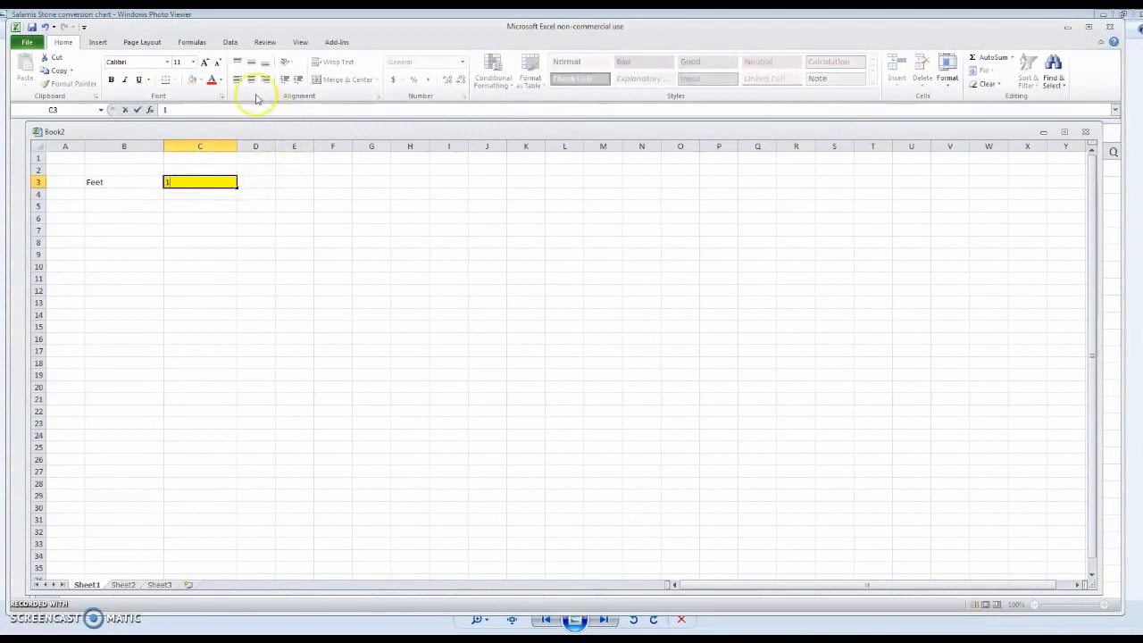
- Commit the value 1 in the yellow feet cell C3 and centre it horizontally
click(215, 192)
click(219, 182)
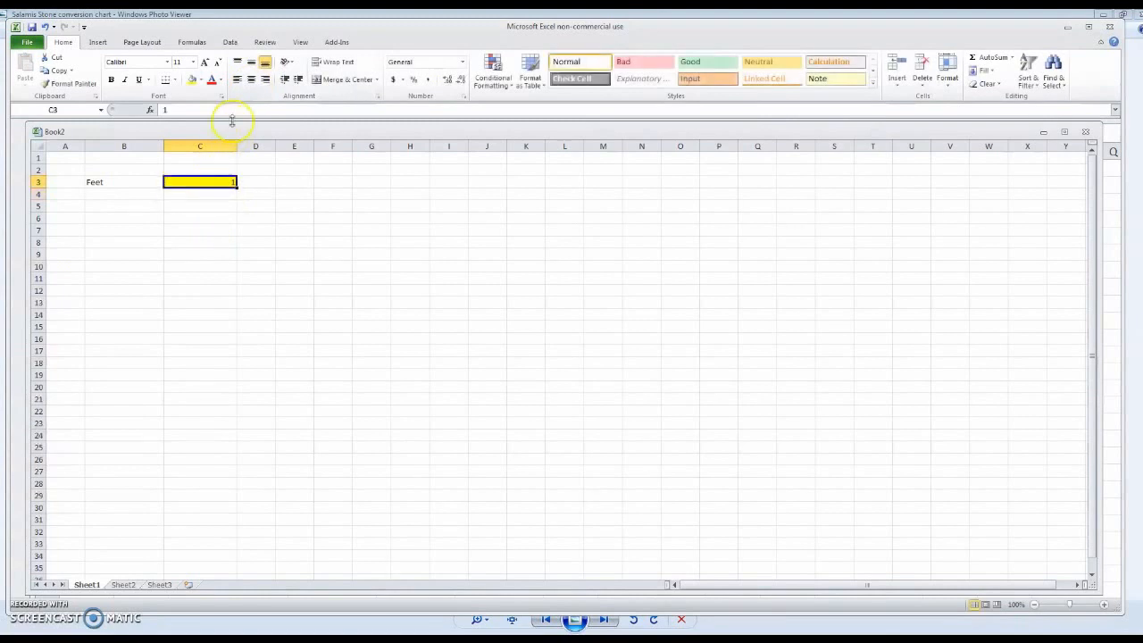
click(251, 79)
- List Mile, Furlong and Chain in cells B7 to B9, and enter Gunter beside Chain in A9
click(133, 233)
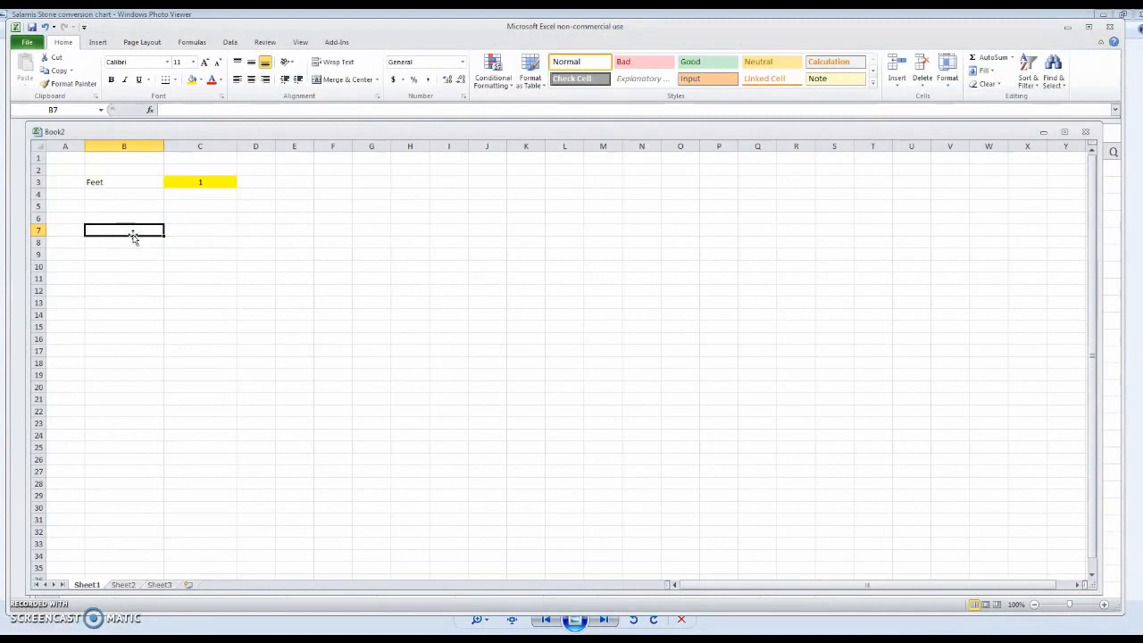
text(Mile)
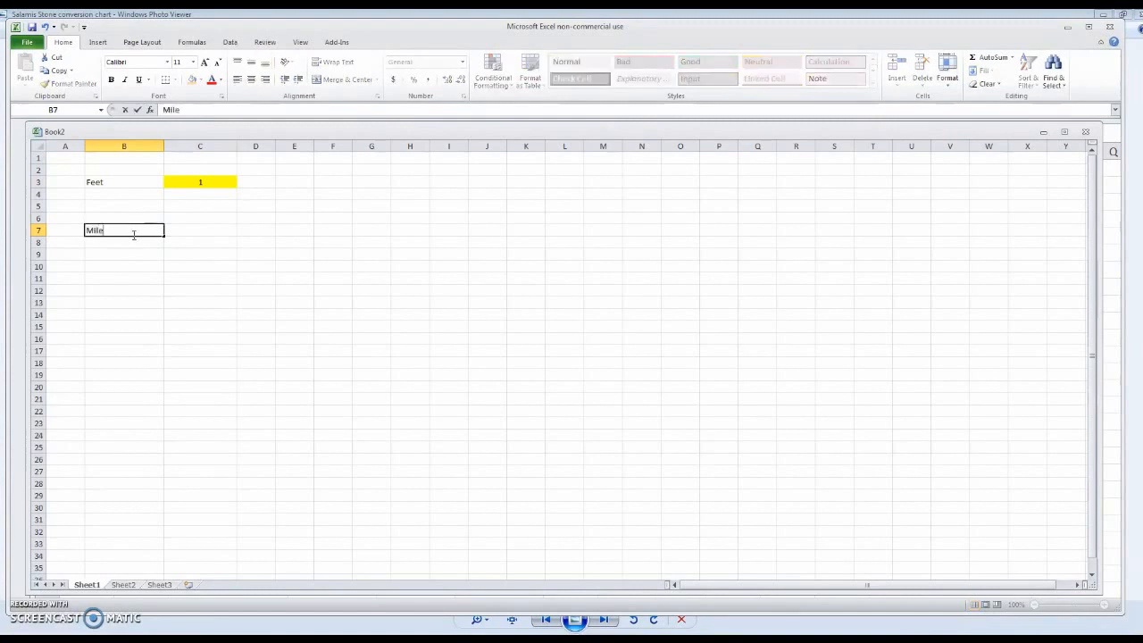
key(Return)
text(Fur)
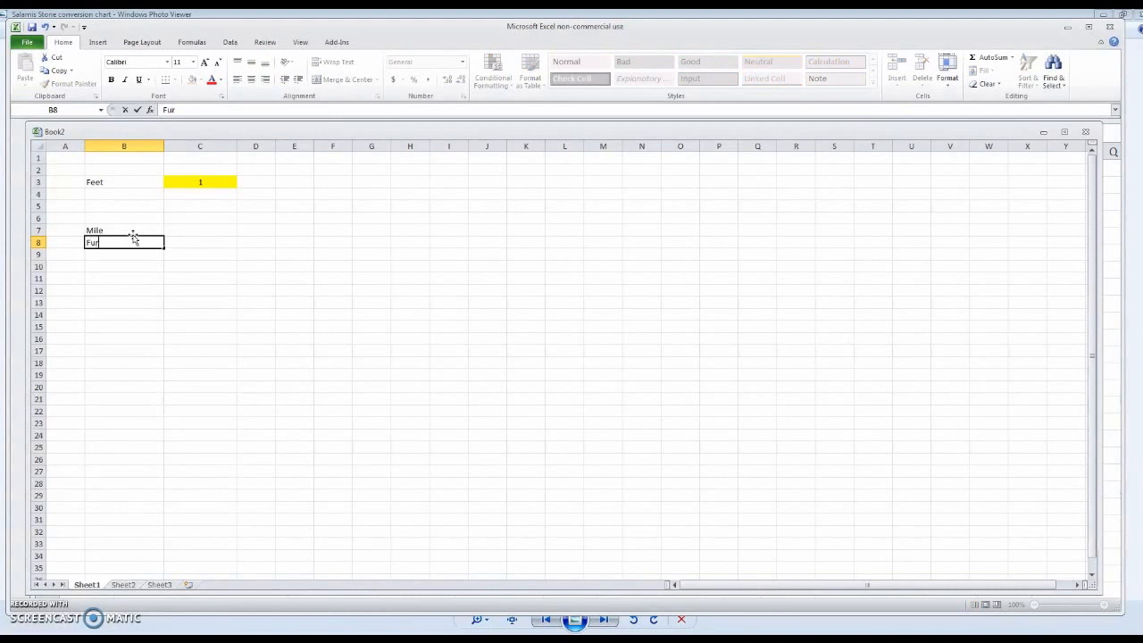
text(long)
key(Return)
text(Chain)
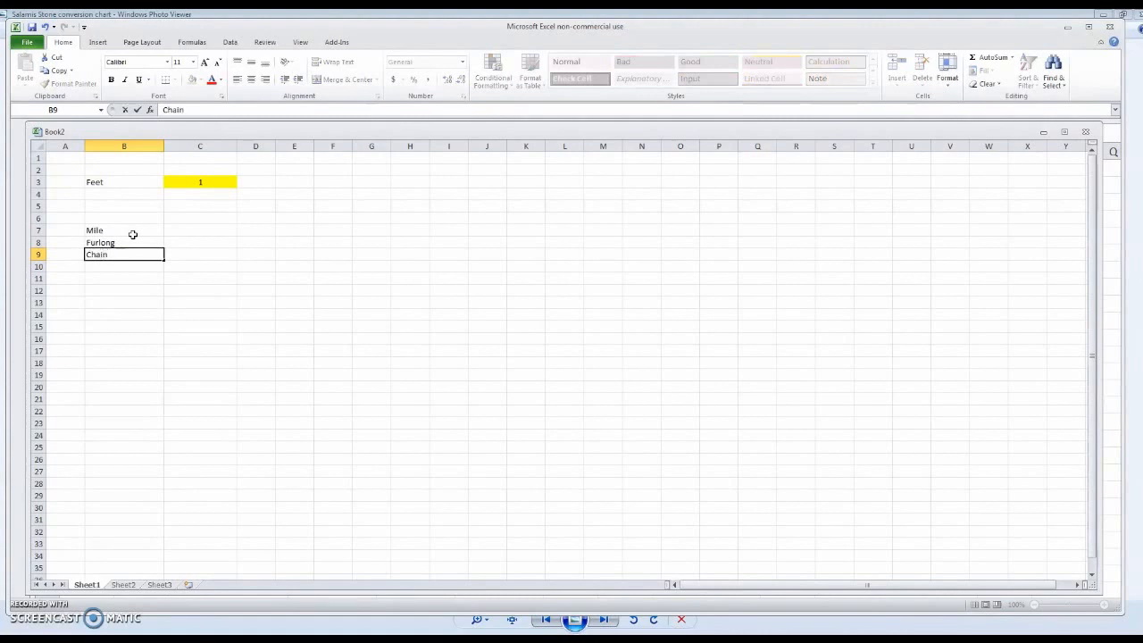
click(70, 250)
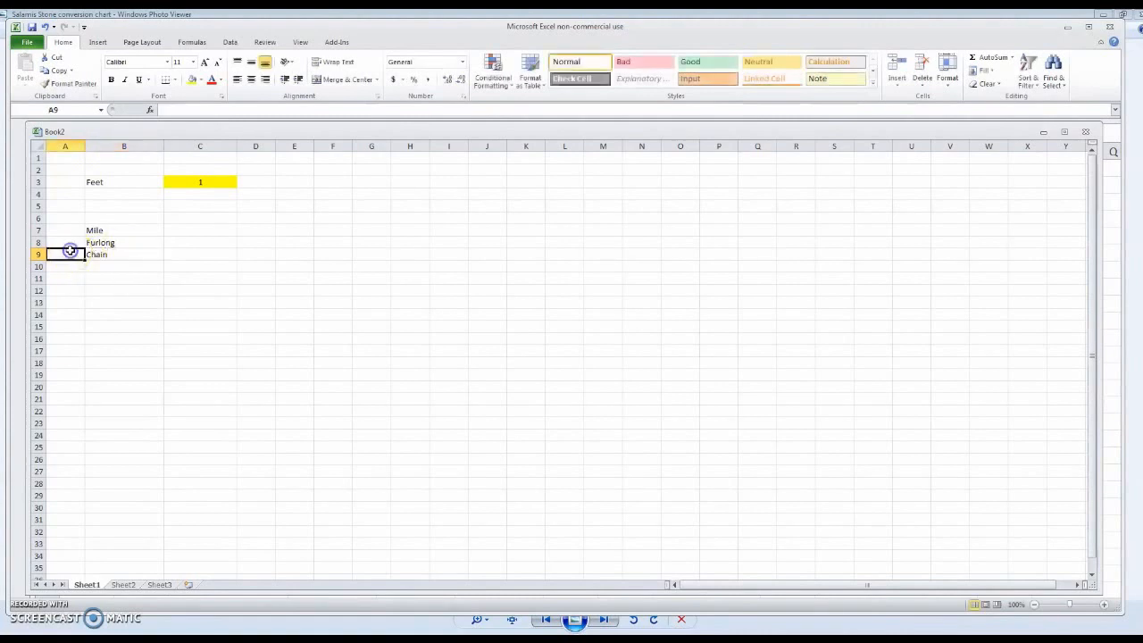
text(Gunter)
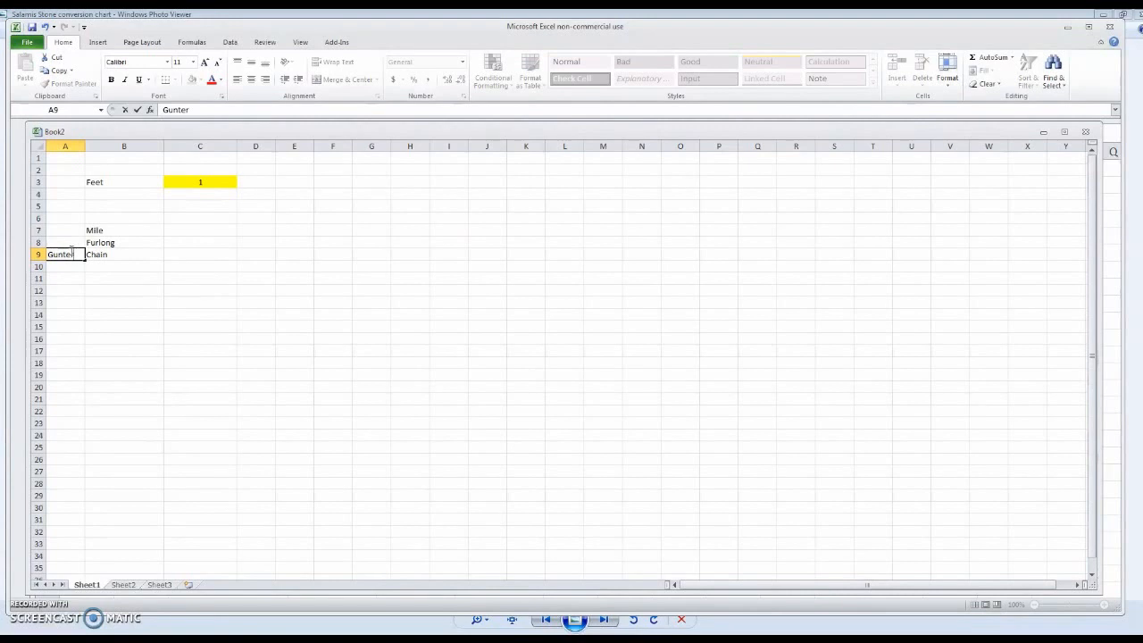
- Continue the unit list in cells B10 to B13 with Fathom, Cubit, Fett and Span
click(108, 261)
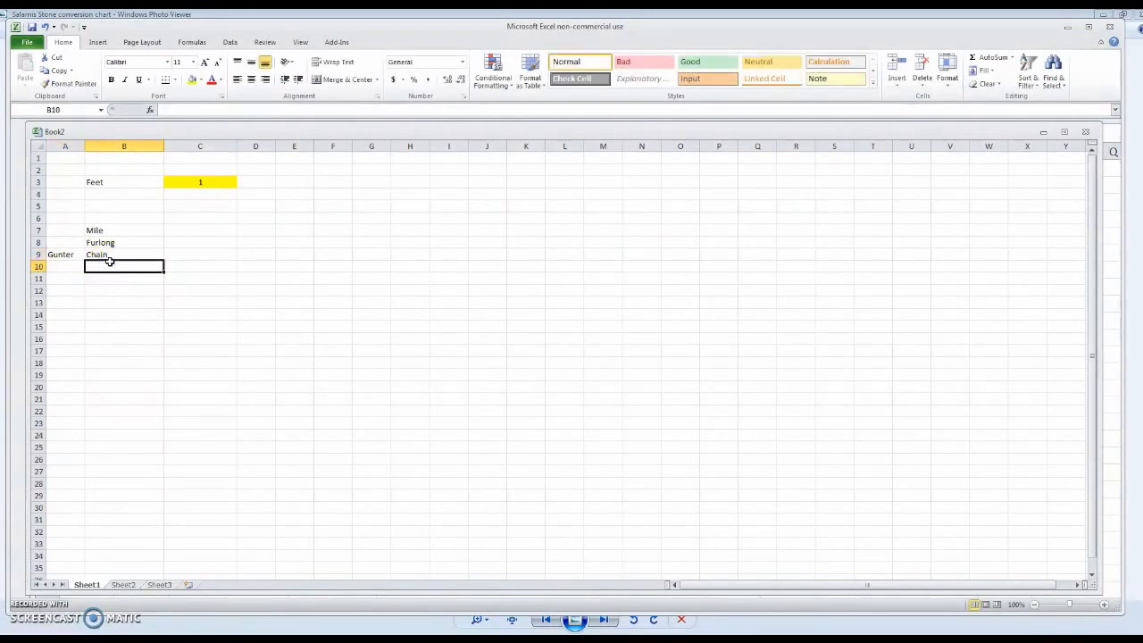
text(Fathom)
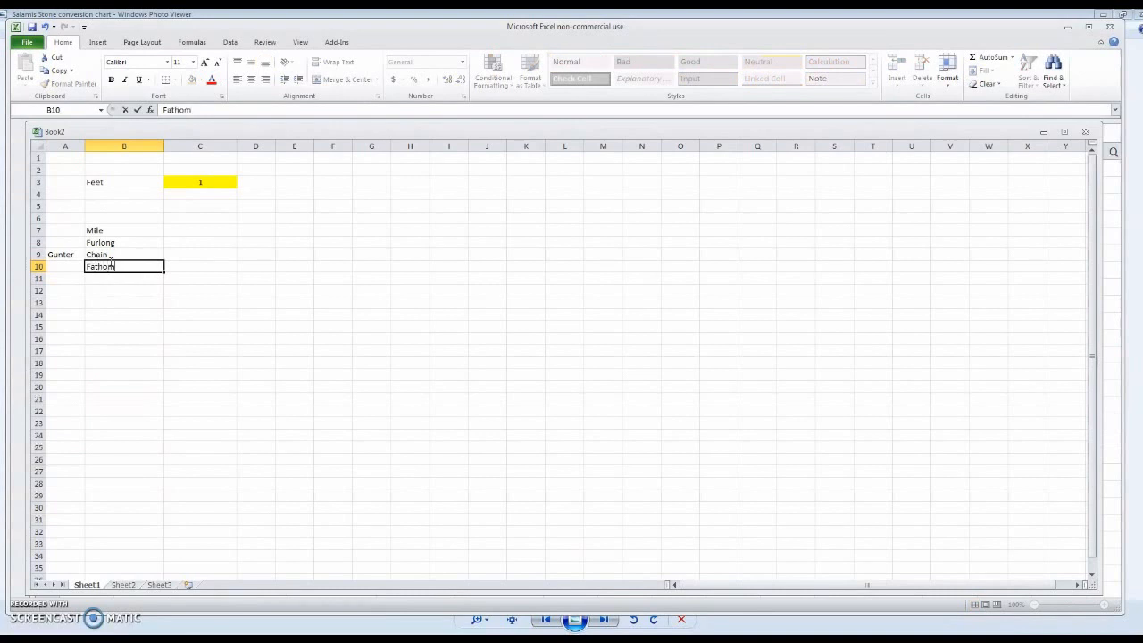
key(Return)
text(Cubit)
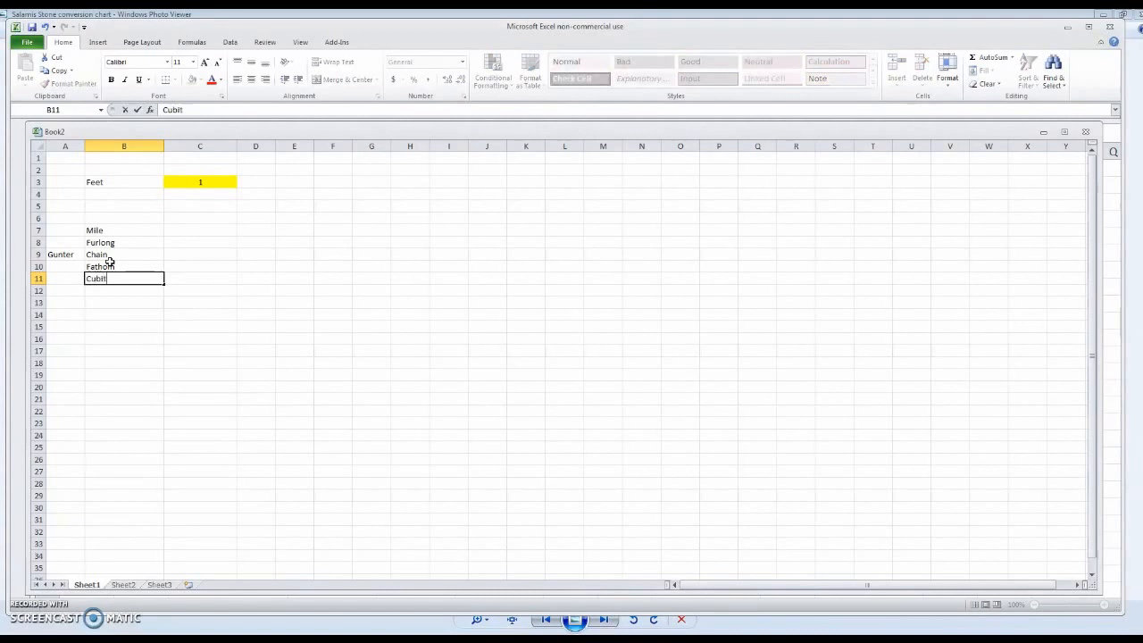
key(Return)
text(Fett)
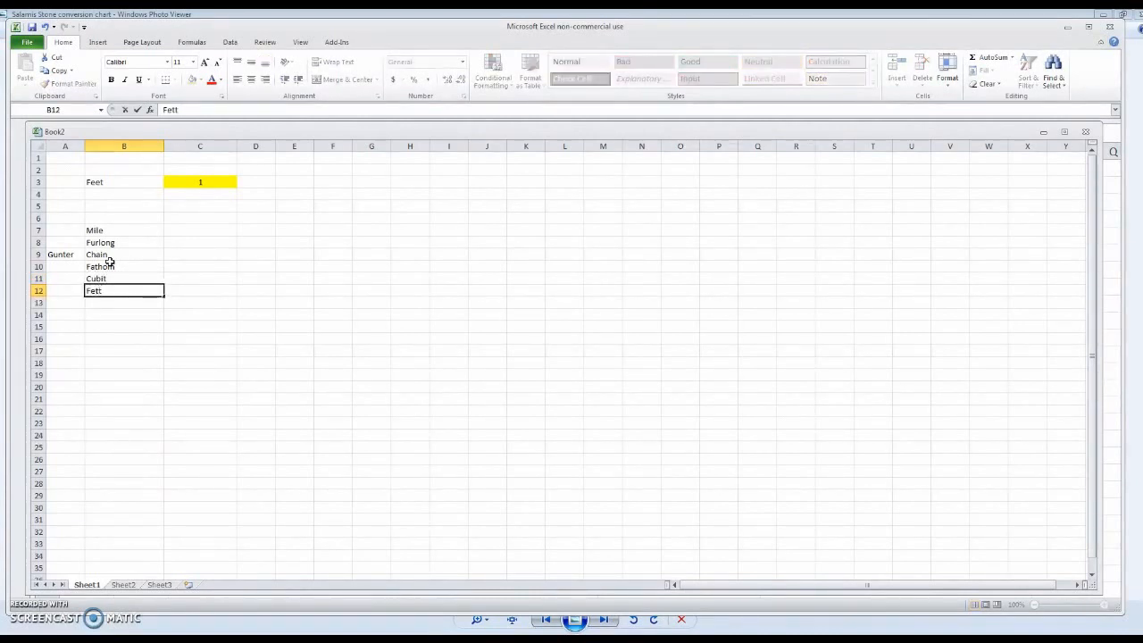
key(Return)
text(Span)
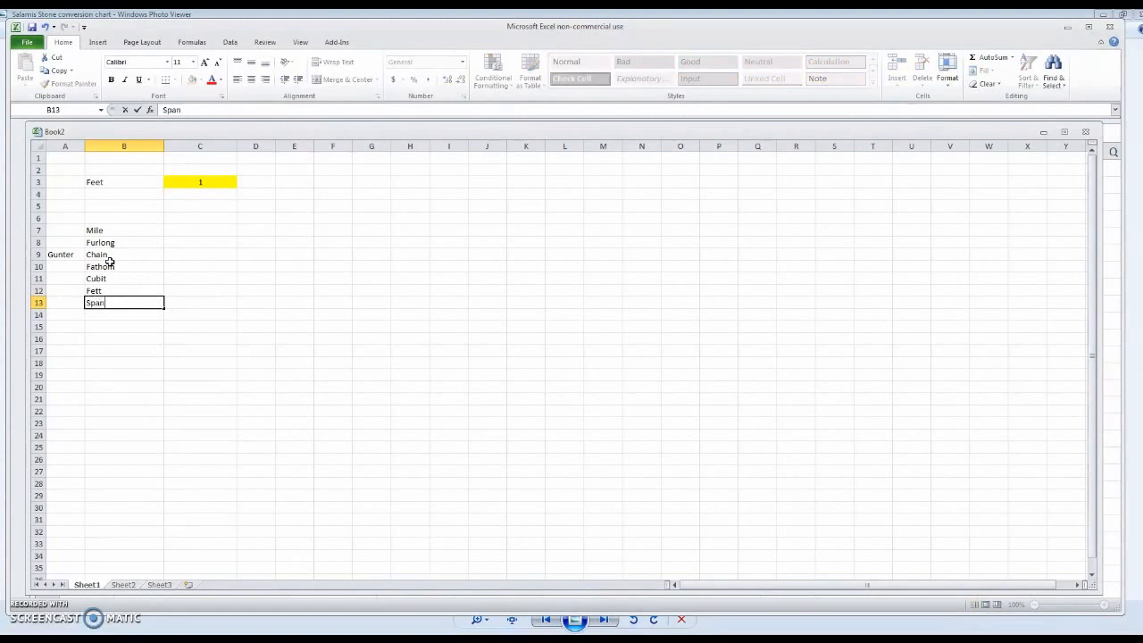
key(Return)
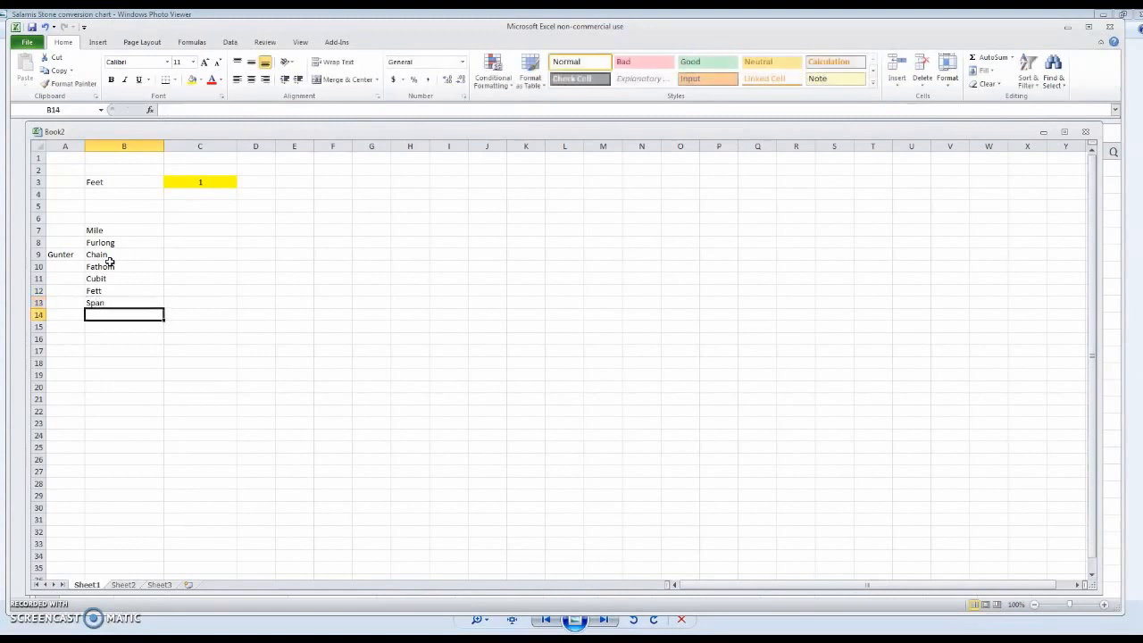
- Complete the unit list in cells B14 to B17 with Hand, Palm, Inch and Grain
click(1104, 607)
click(1104, 607)
click(1104, 607)
click(1104, 607)
click(1104, 607)
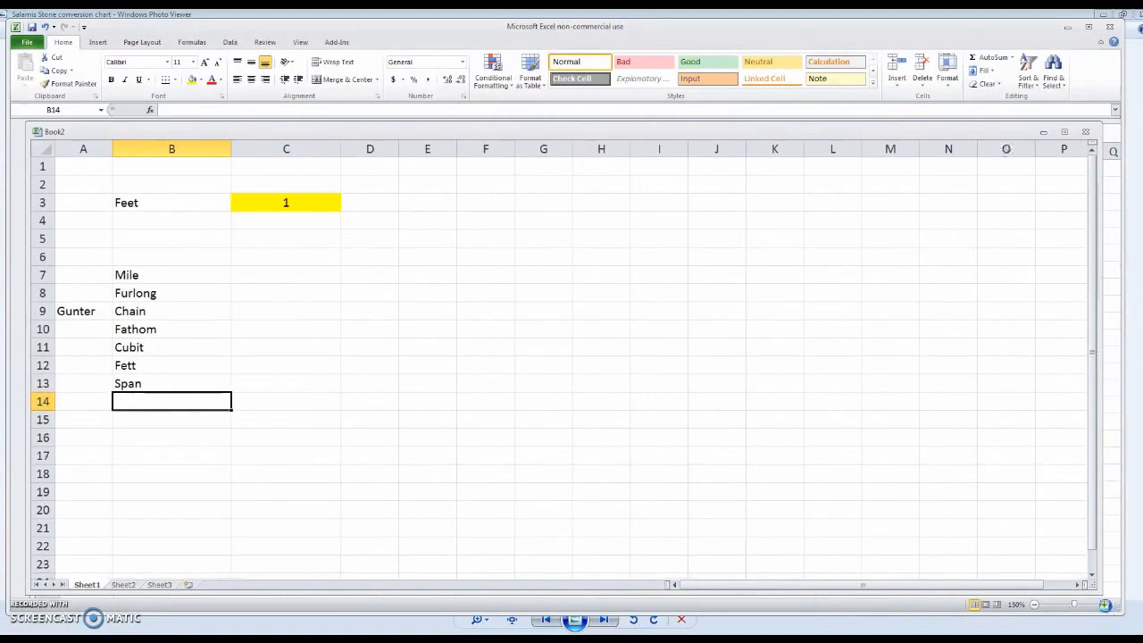
click(1104, 607)
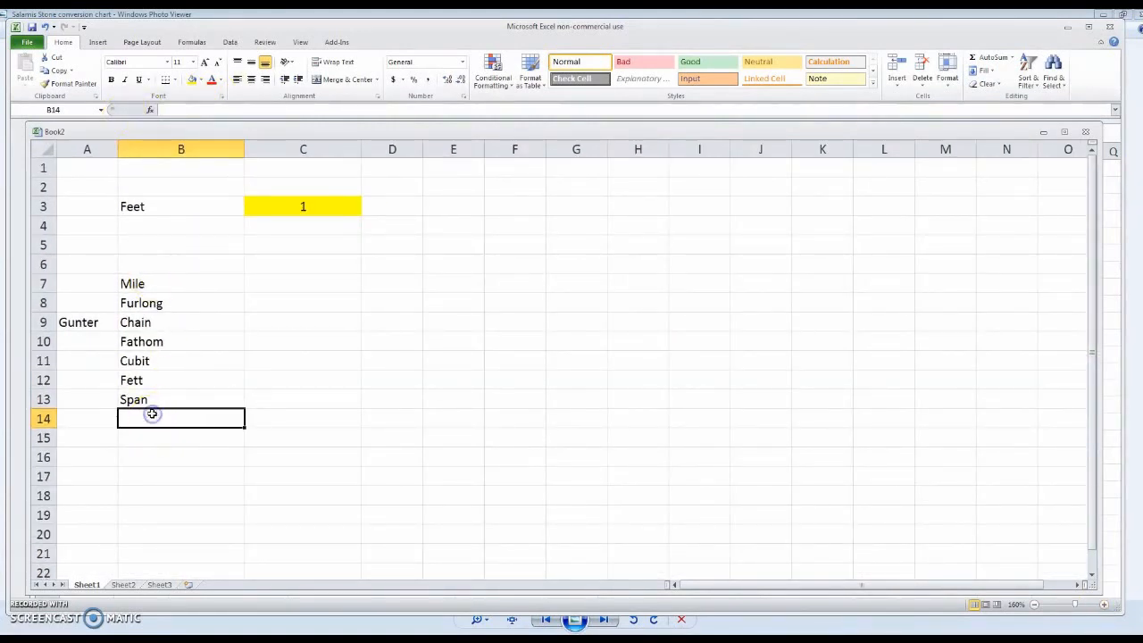
text(Hand)
key(Return)
text(P)
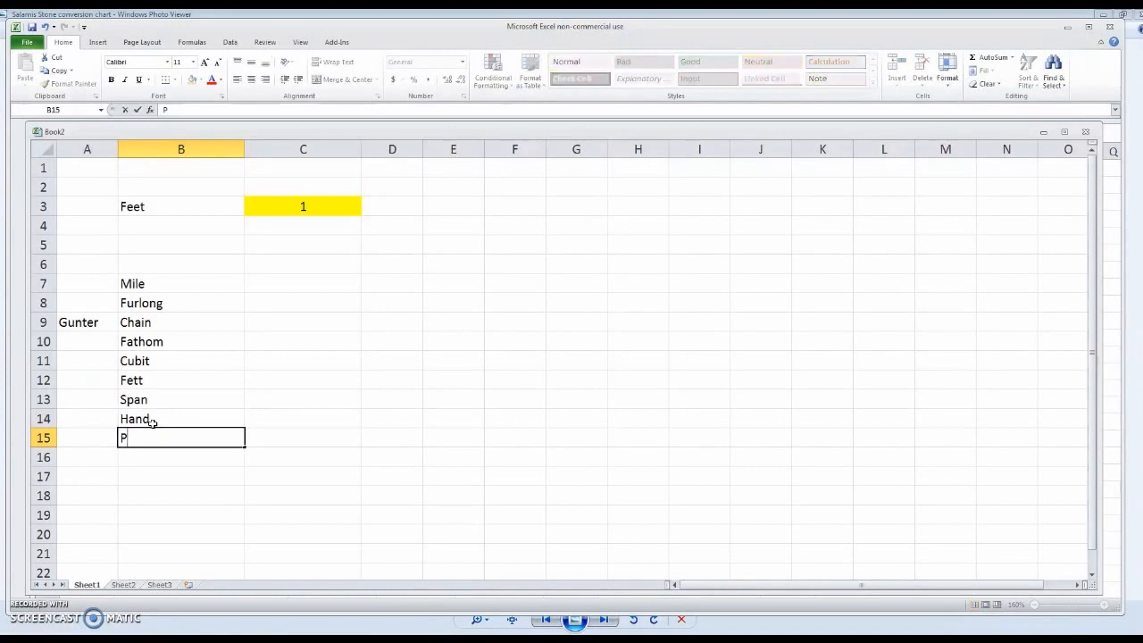
text(alm)
key(Return)
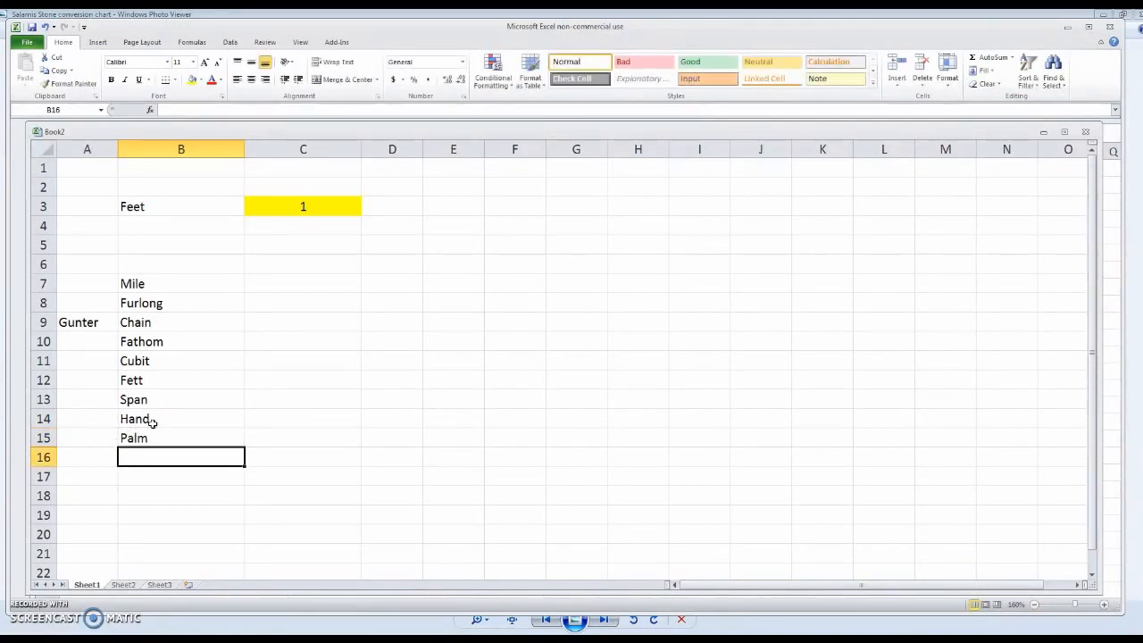
text(Inch)
key(Return)
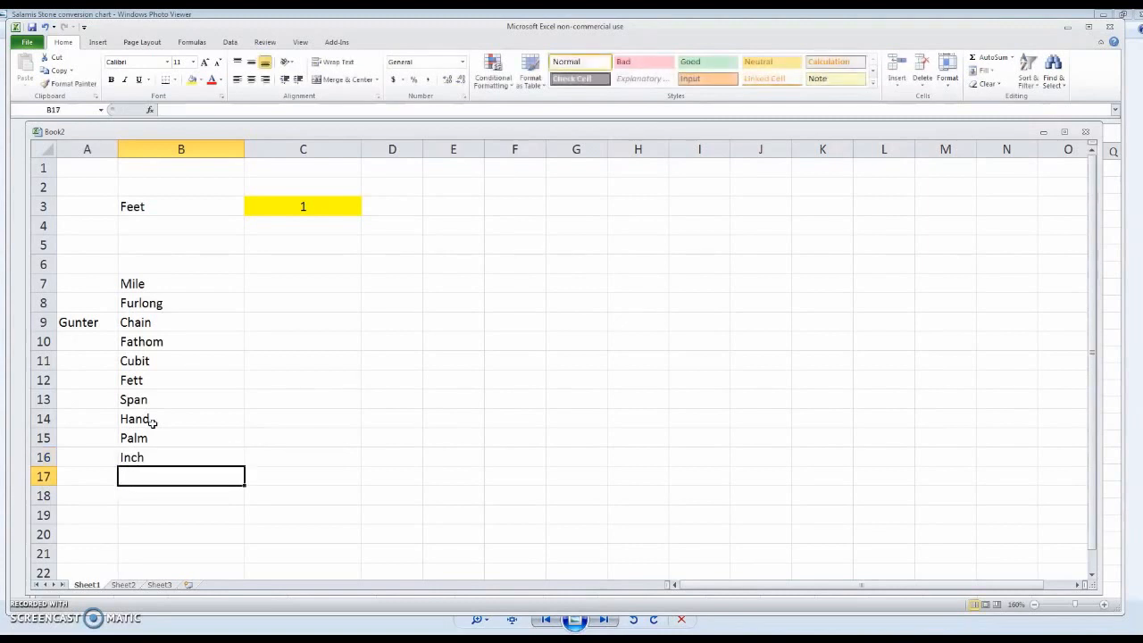
text(Grain)
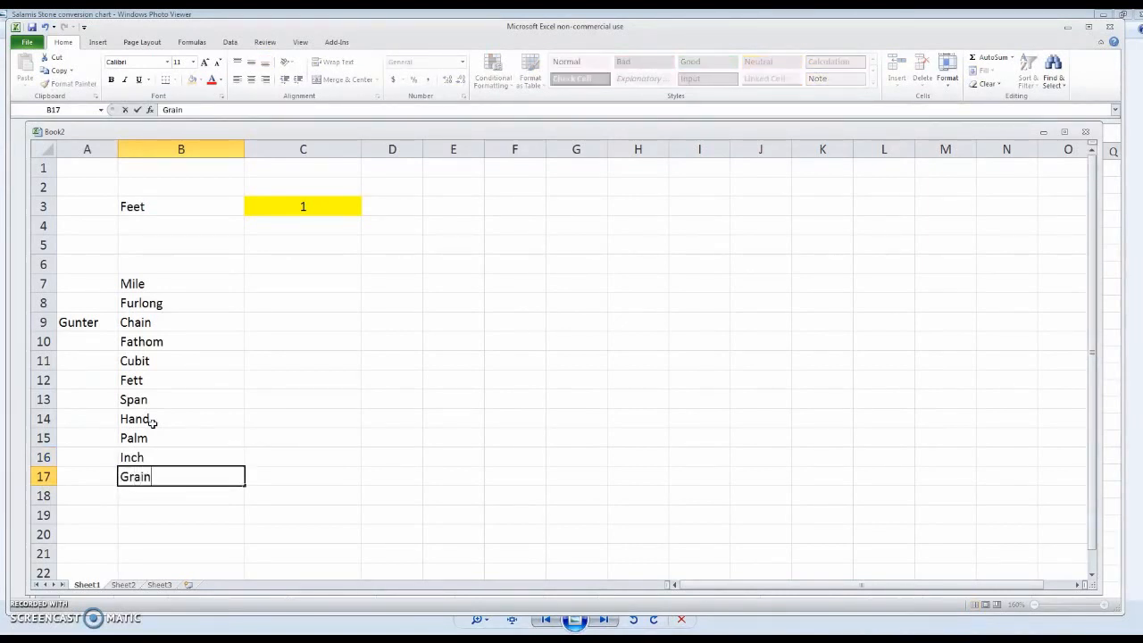
- Correct the misspelled label in cell B12 to Feet
click(131, 382)
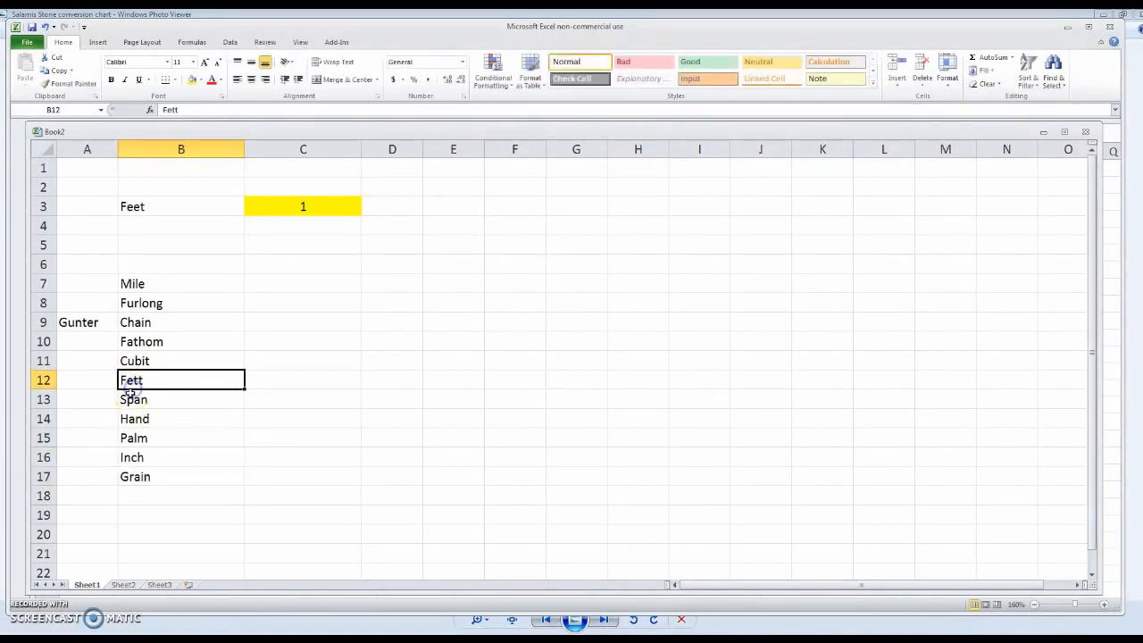
text(Feet)
click(132, 390)
- Enter a formula in C12, beside Feet, that takes its value from the yellow input cell C3
click(331, 378)
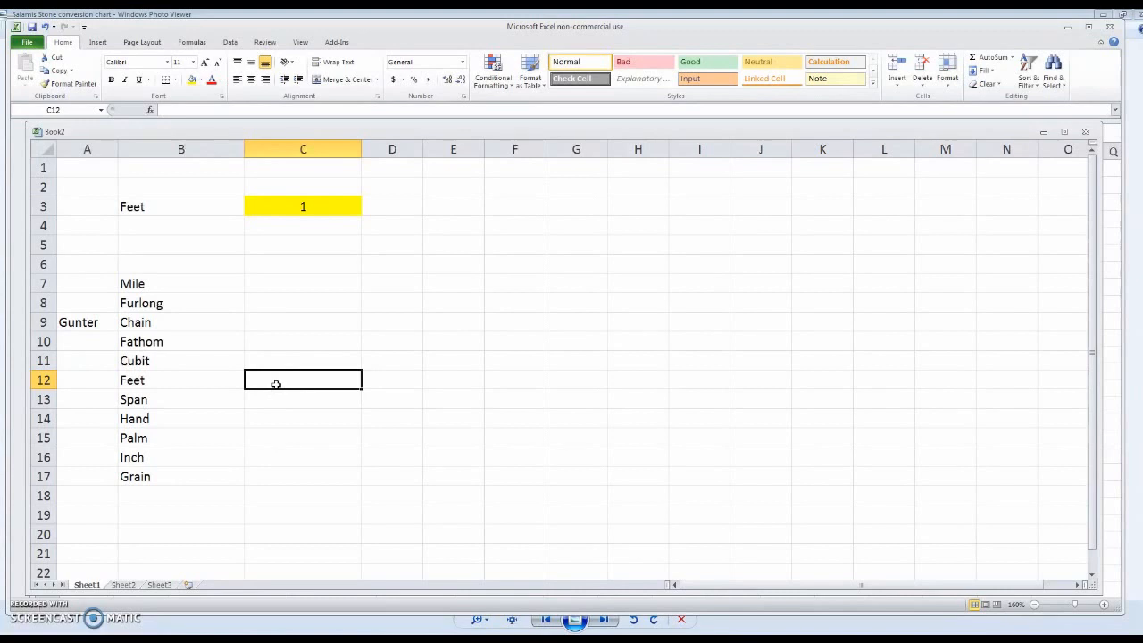
text(=)
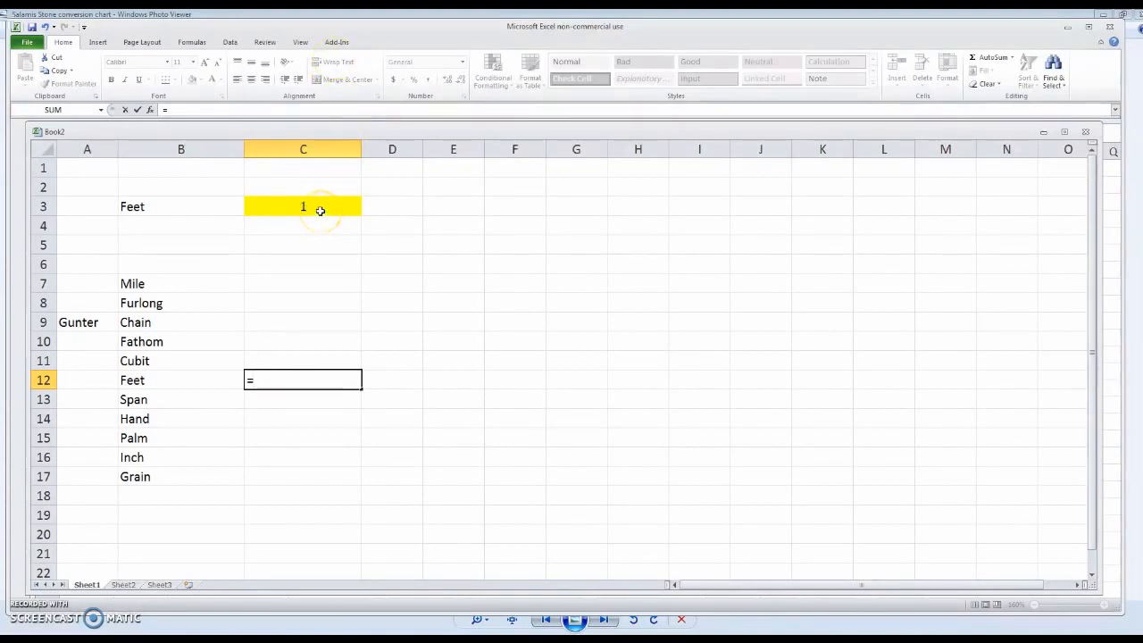
click(319, 208)
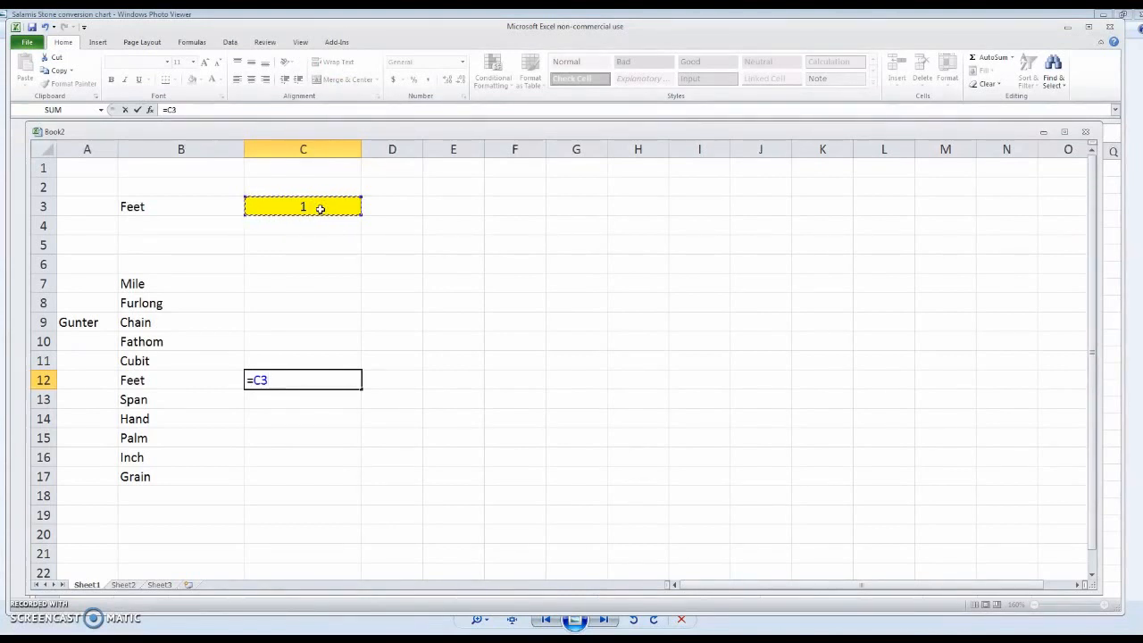
text(*)
key(Return)
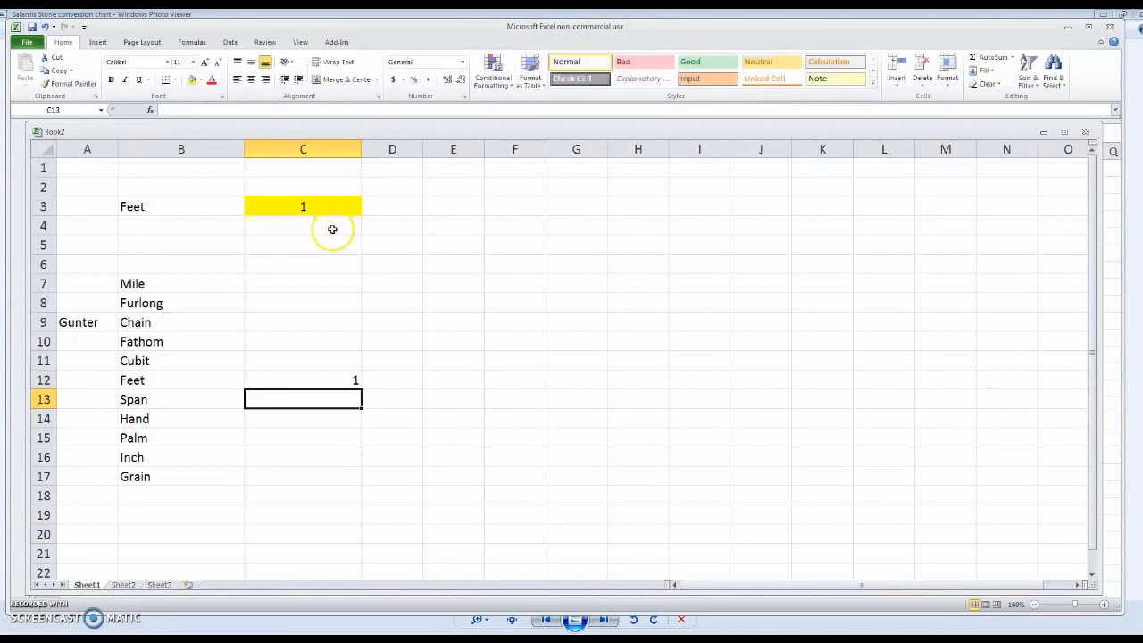
- Test the Feet formula in C12 by setting the input cell C3 to 12 and to 222
click(335, 382)
click(335, 206)
text(12)
key(Return)
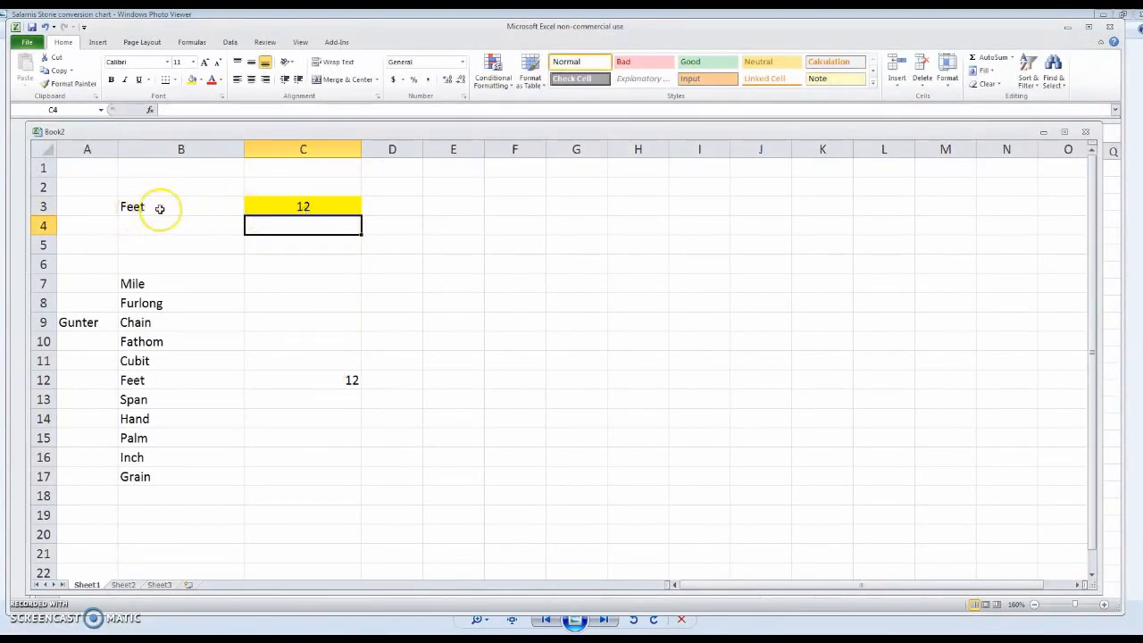
click(307, 204)
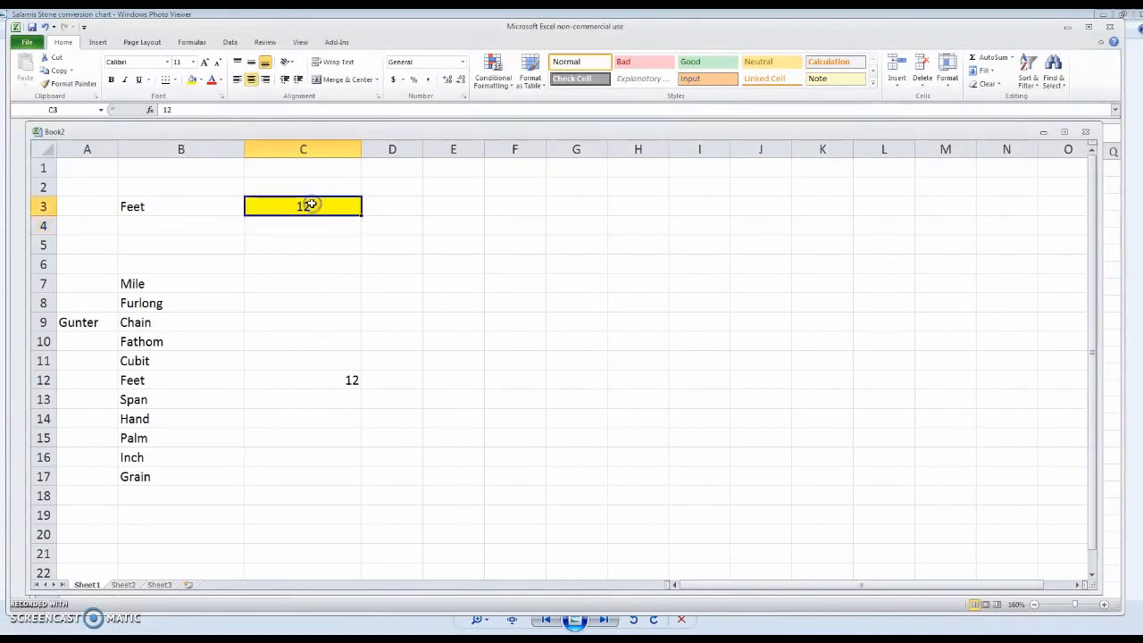
text(222)
key(Return)
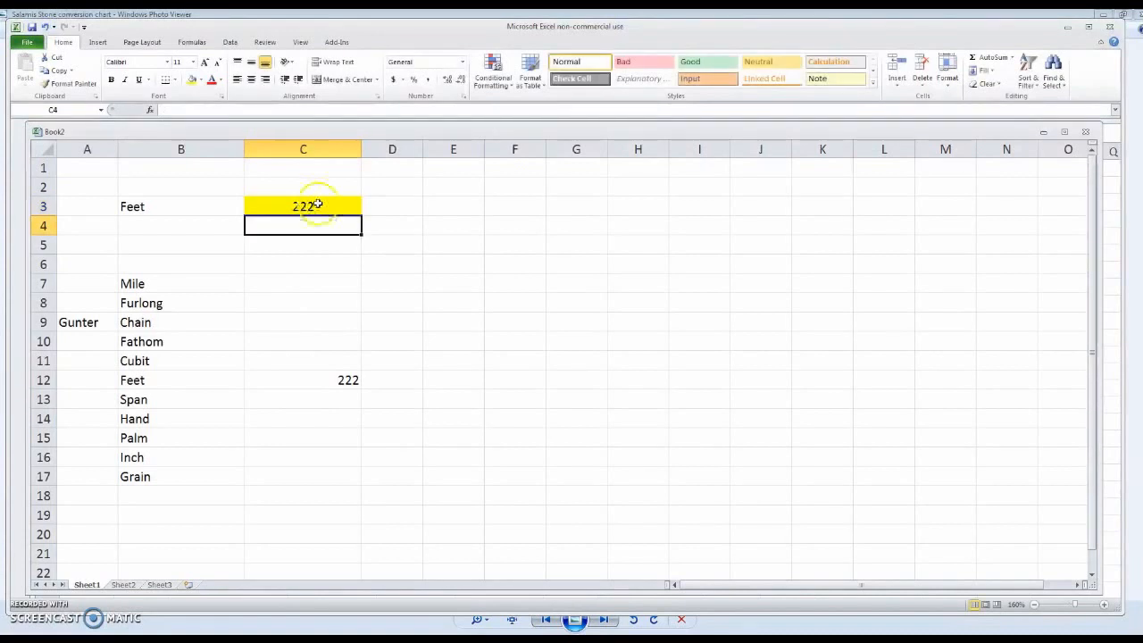
click(323, 208)
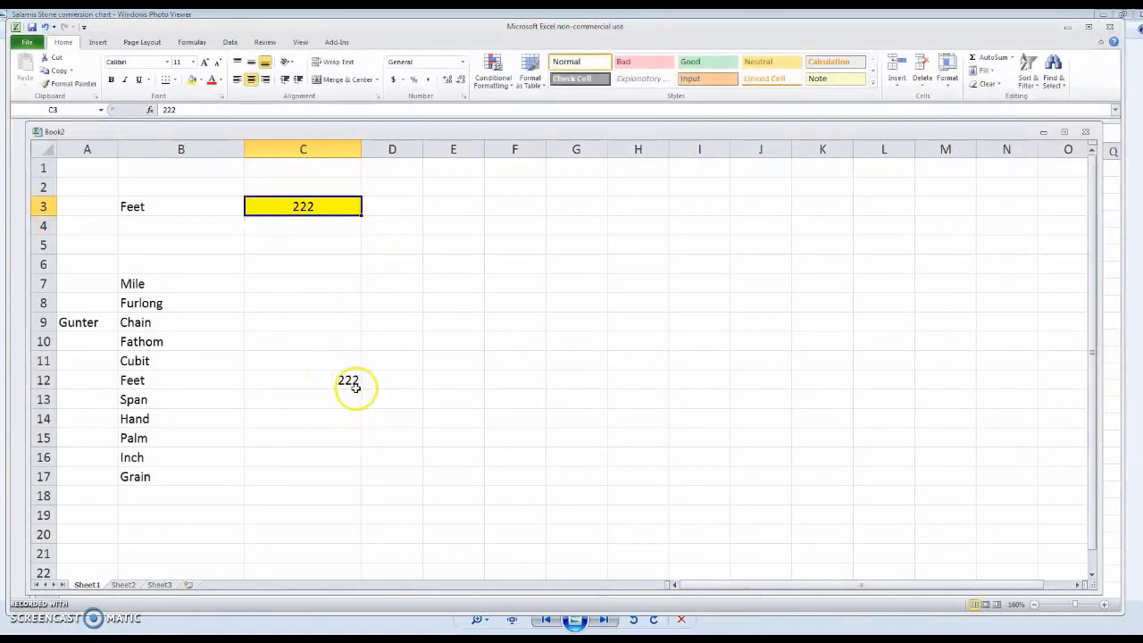
- Enter the formula =C12*12 in C16 to convert feet to inches
click(335, 477)
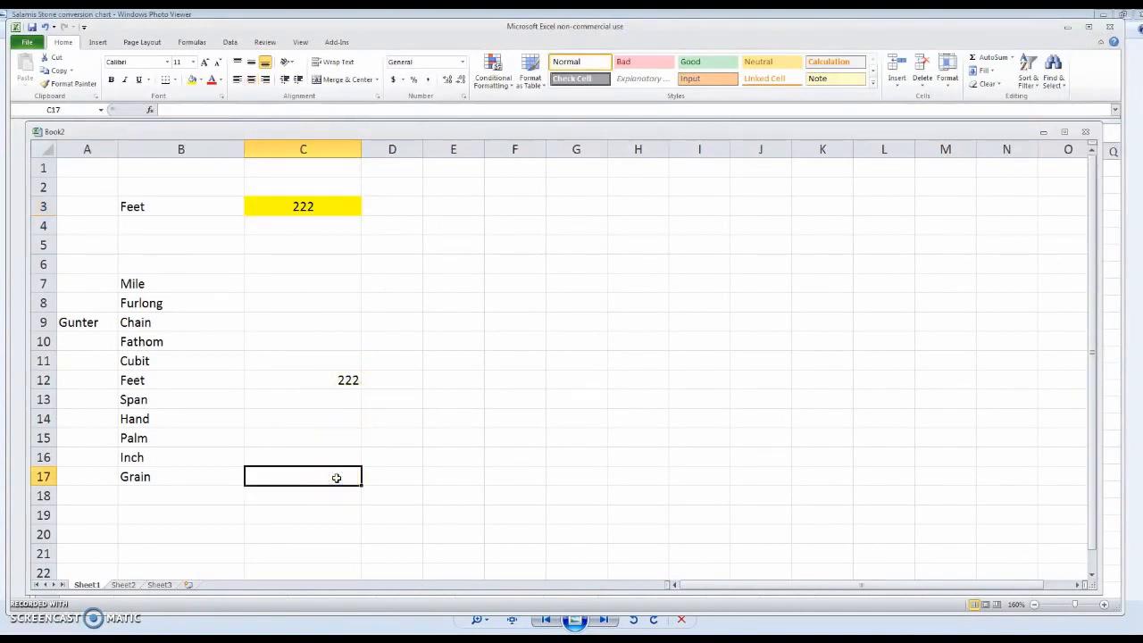
click(300, 458)
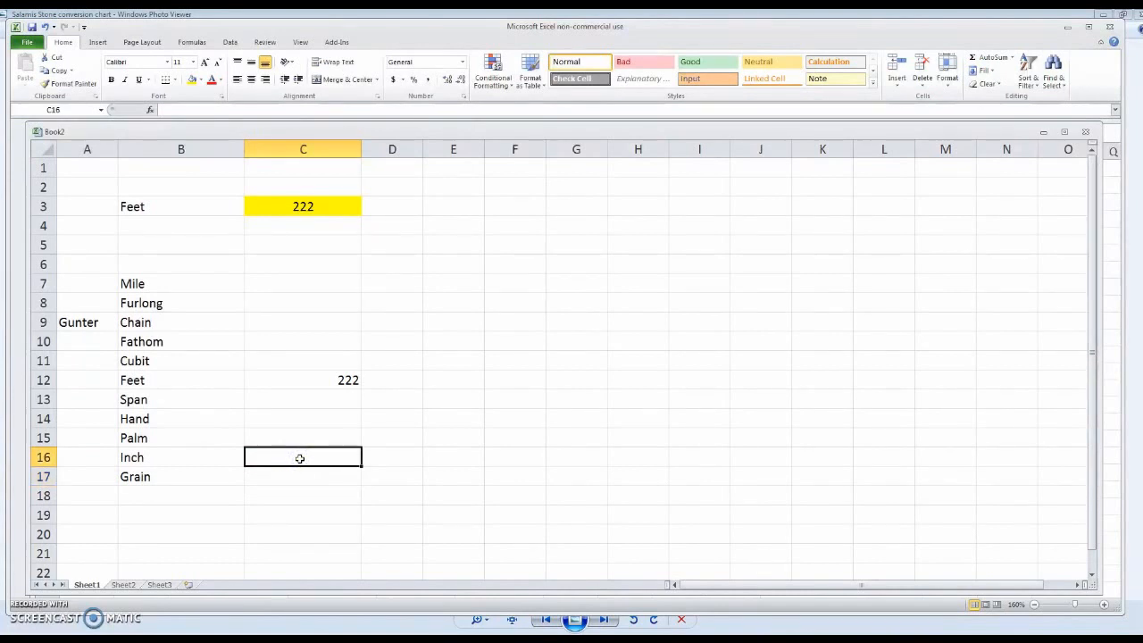
text(=)
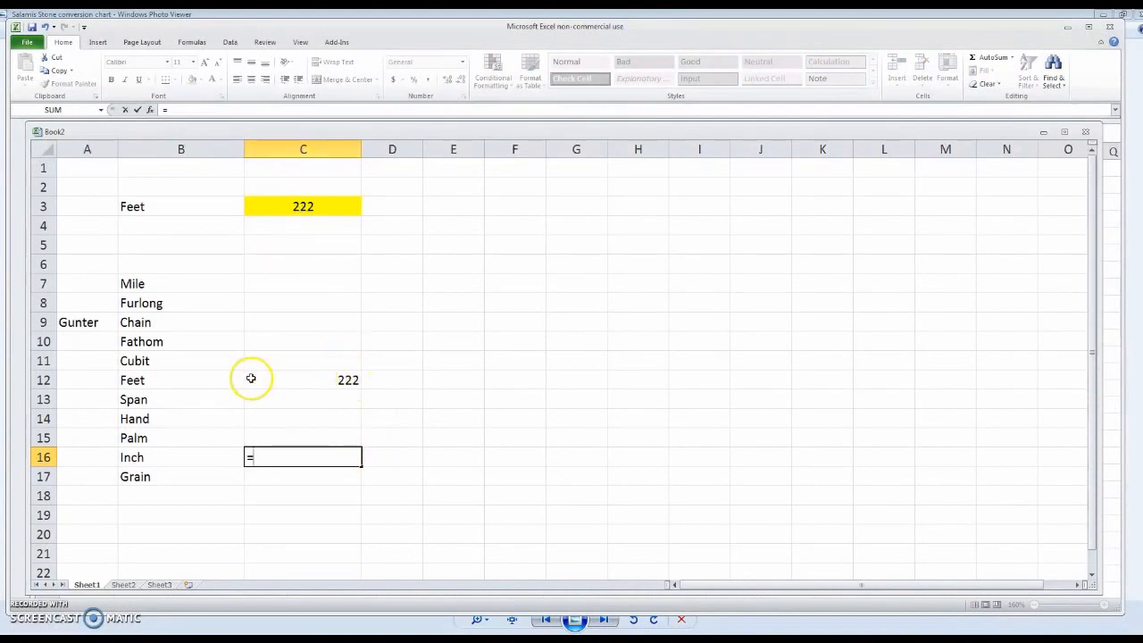
click(351, 378)
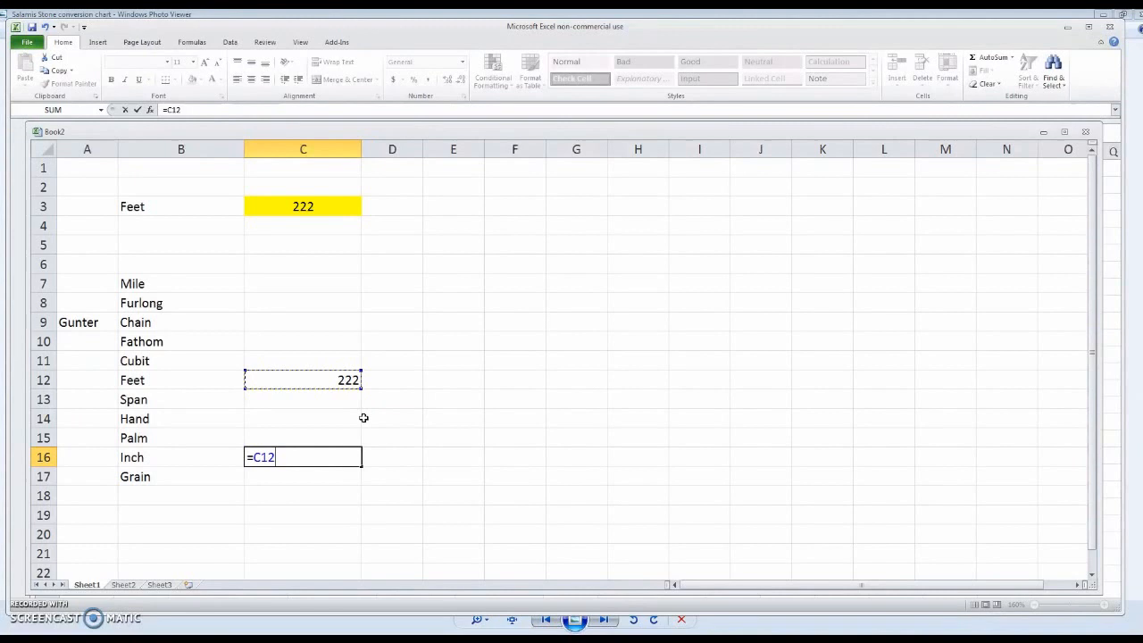
text(*12)
key(Return)
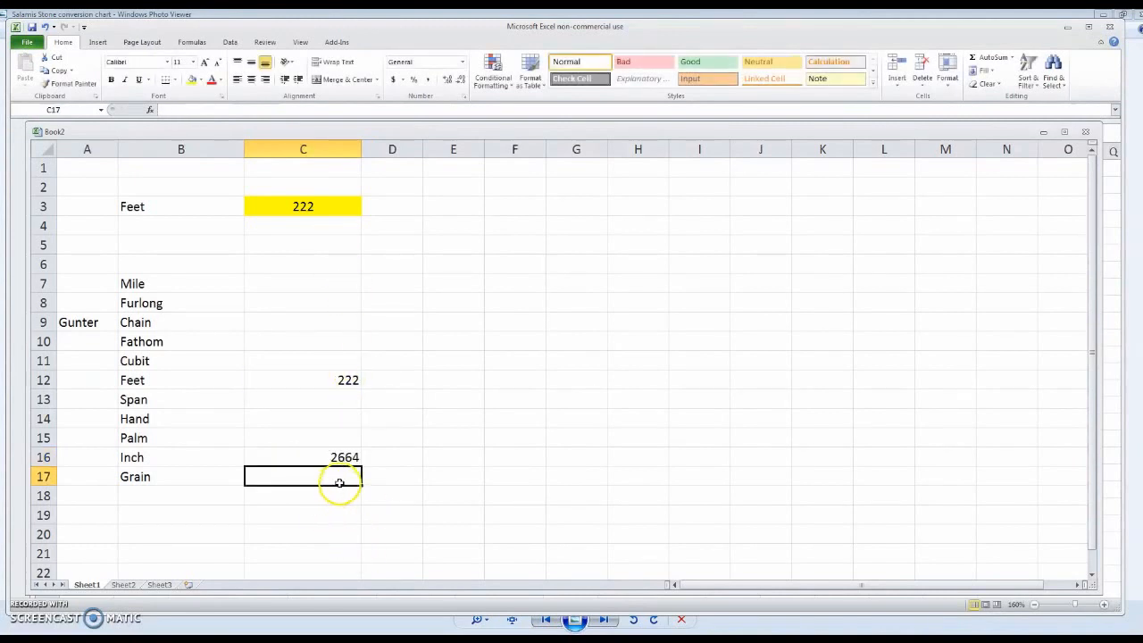
- Set the feet value in input cell C3 to 1
click(323, 209)
text(1)
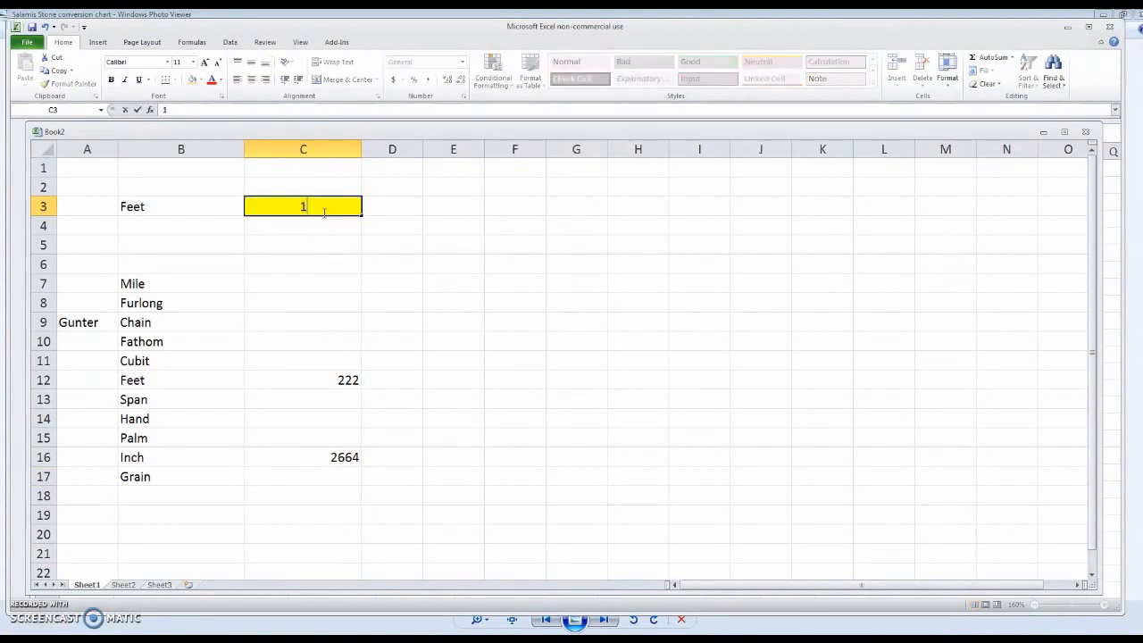
key(Return)
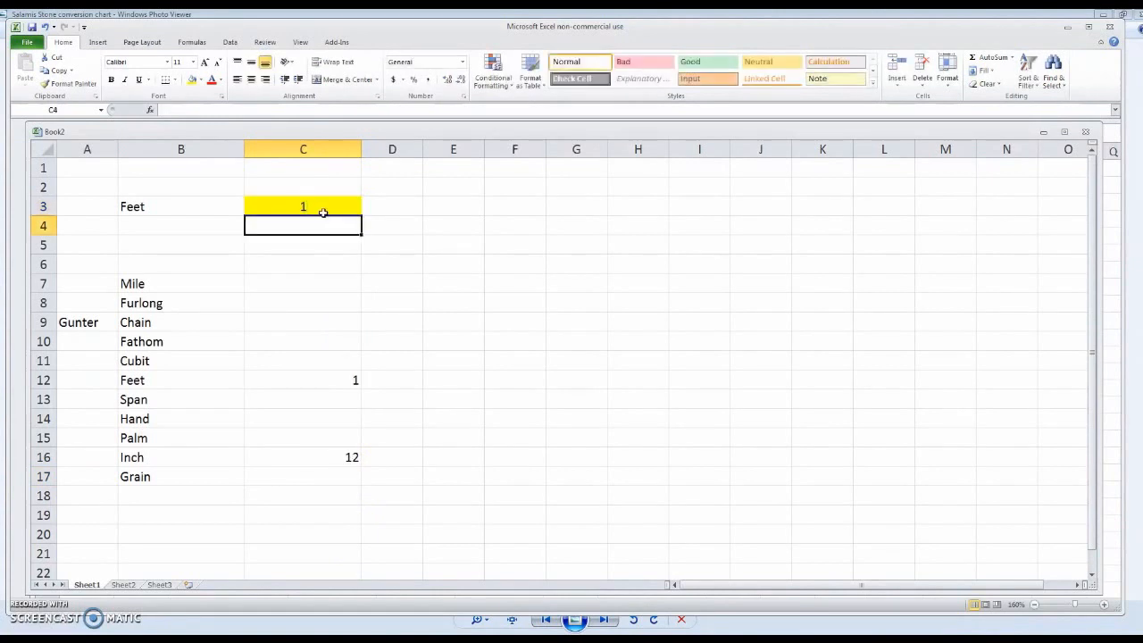
- Enter the formula =C12*4 in C15 to convert feet to palms
click(335, 441)
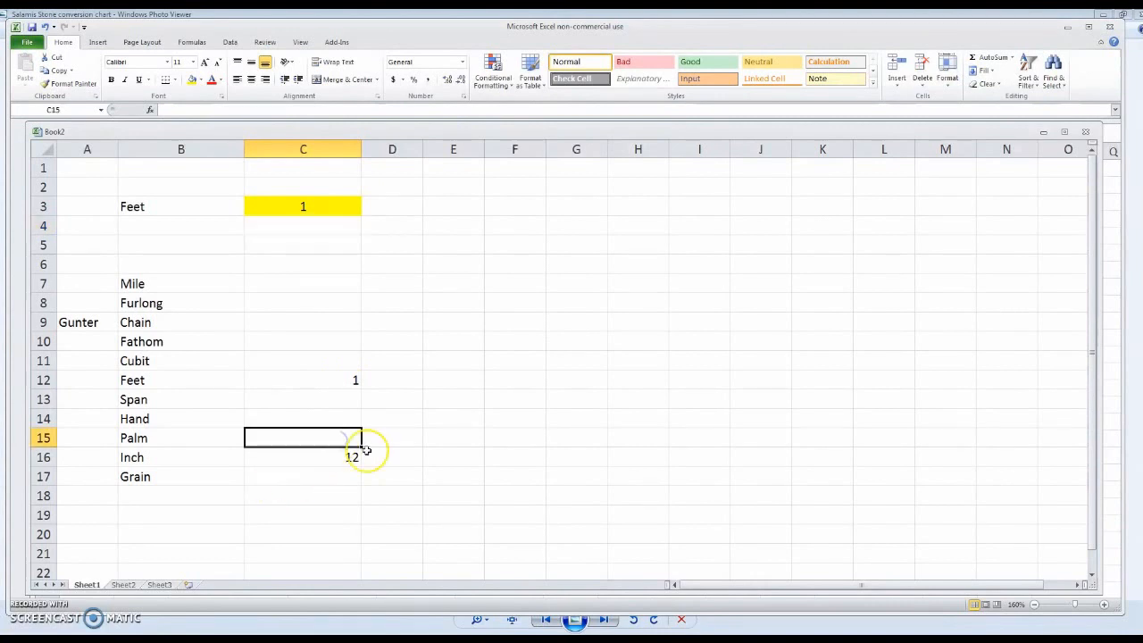
text(=)
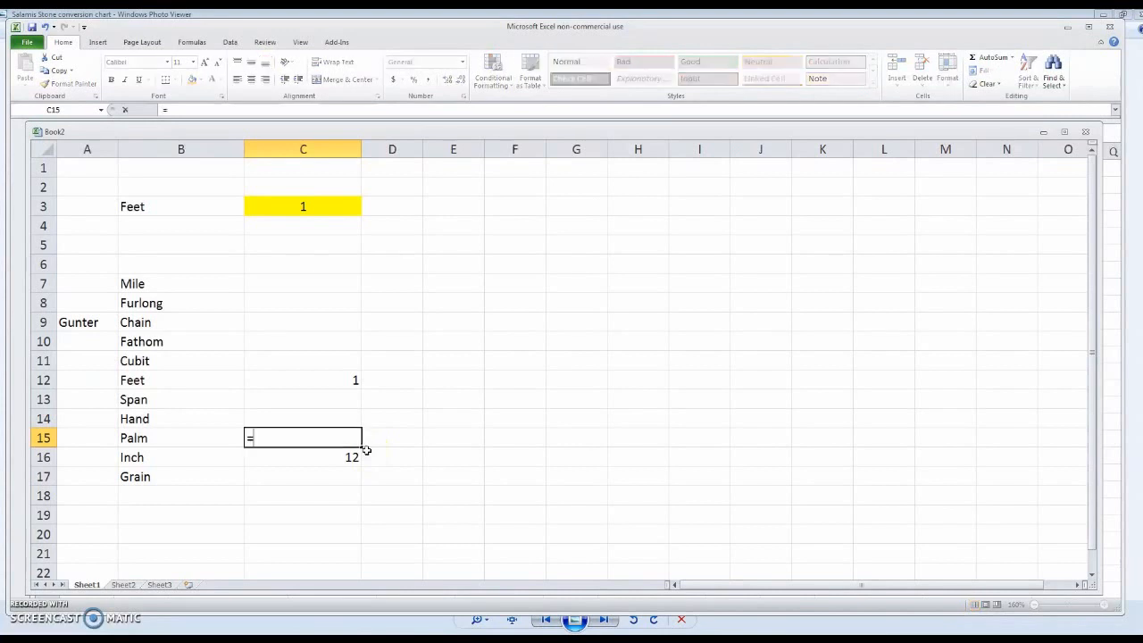
click(338, 381)
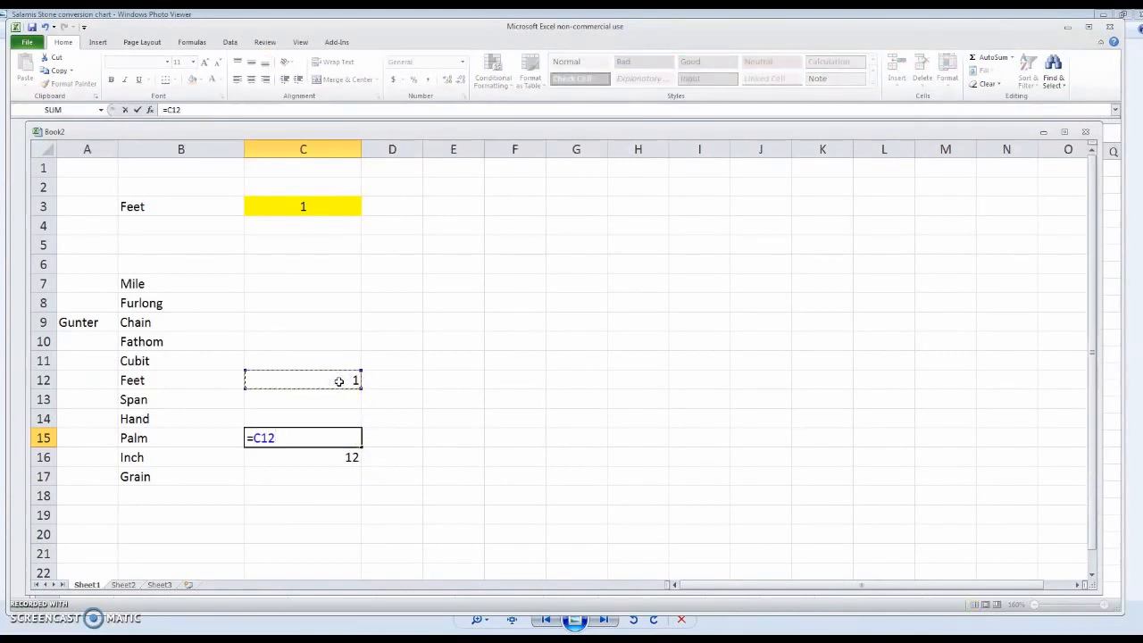
text(*)
key(Return)
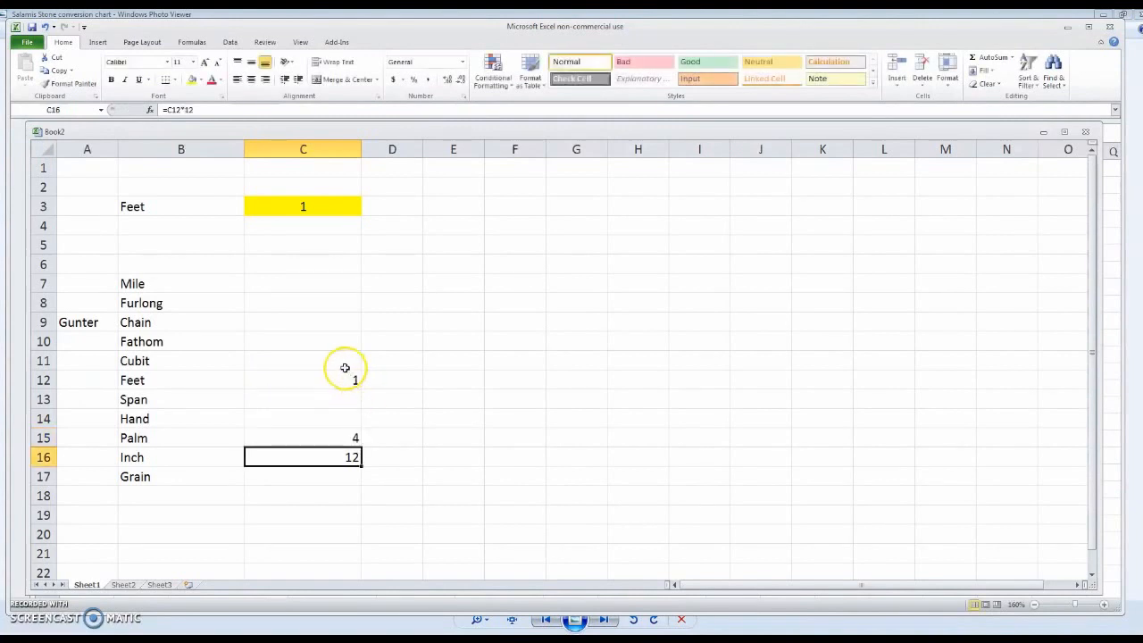
- Enter the formula =C12*3 in C14 to convert feet to hands
click(349, 420)
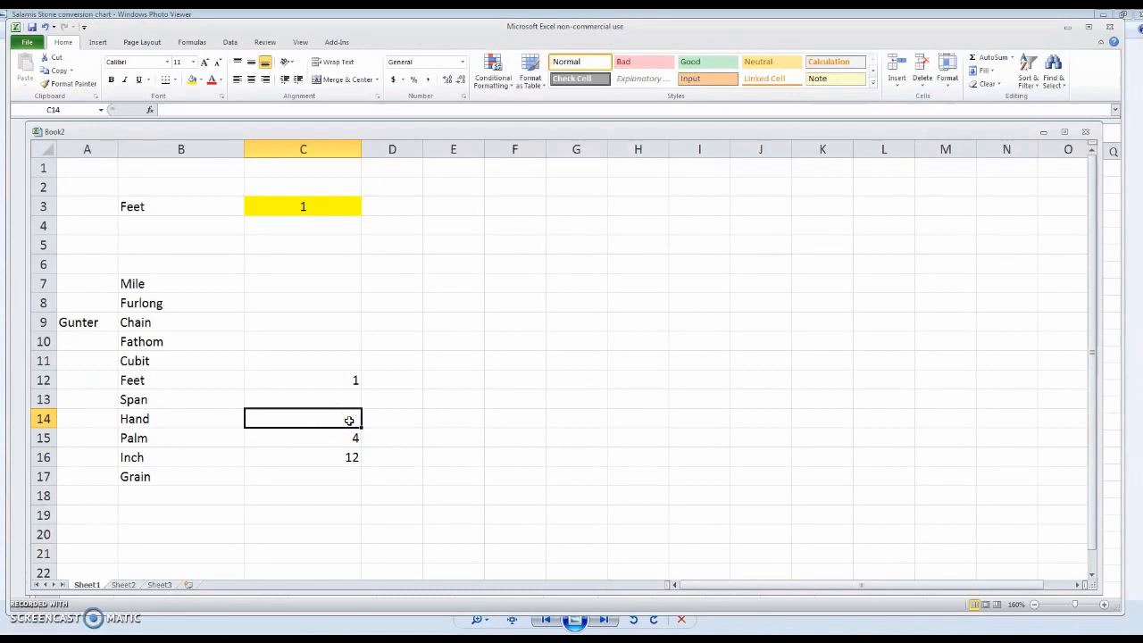
text(=)
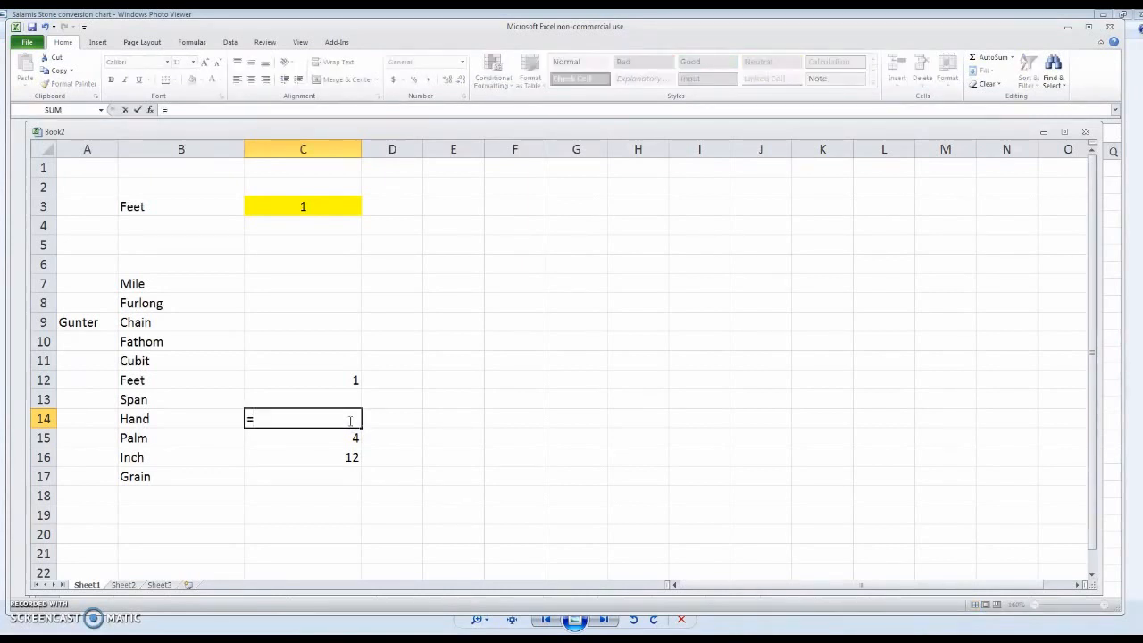
click(351, 376)
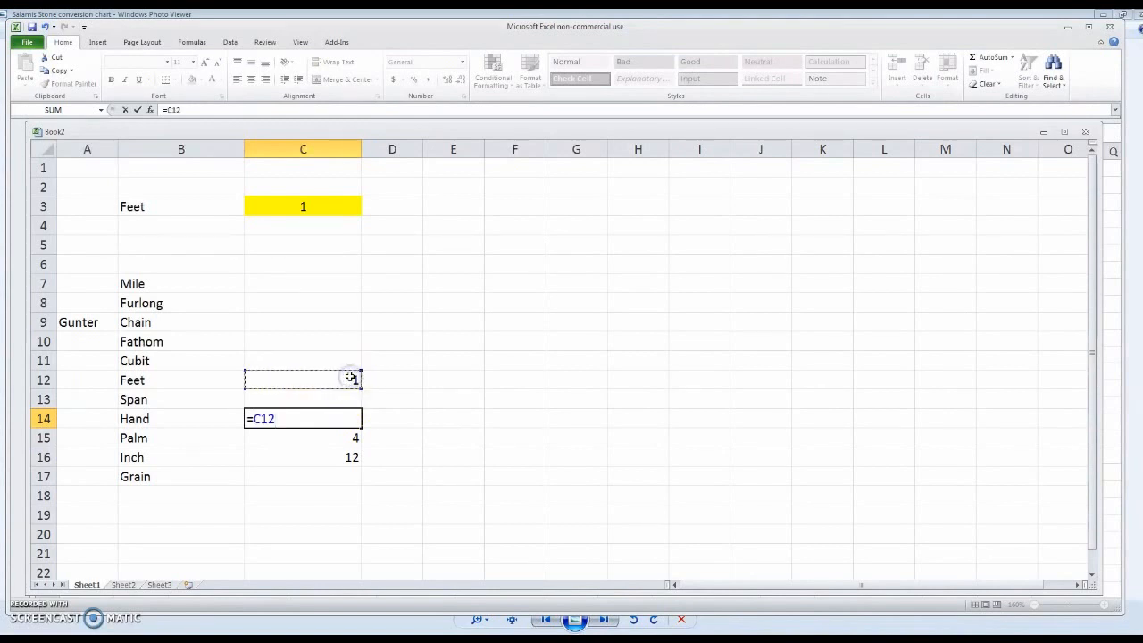
text(*3)
key(Return)
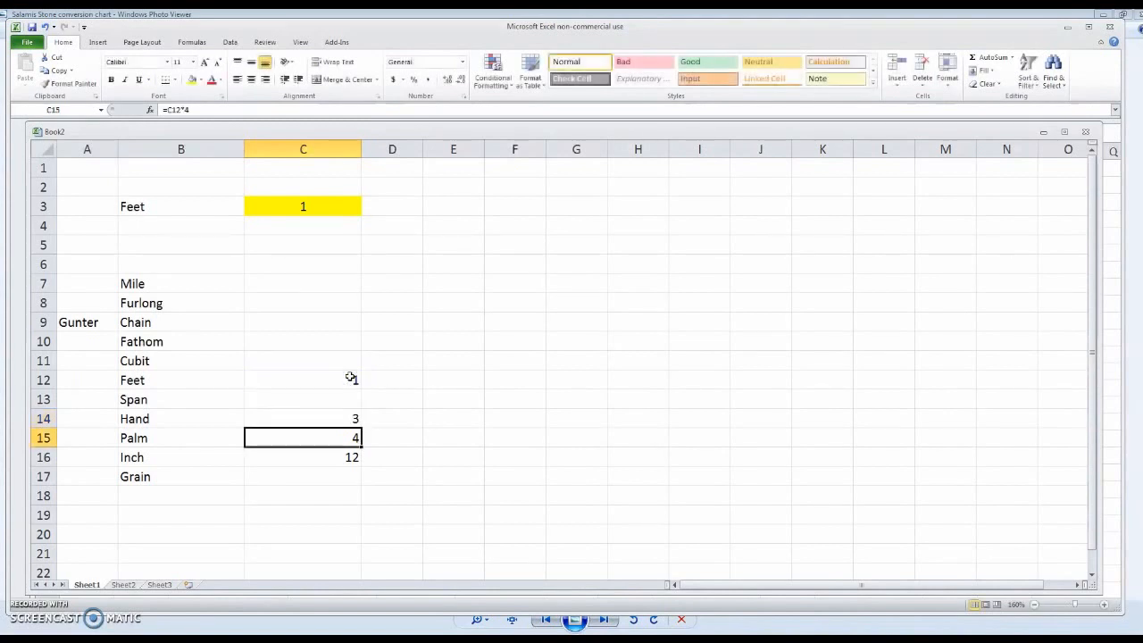
- Enter the formula =C12*(4/3) in C13 to convert feet to spans
click(346, 399)
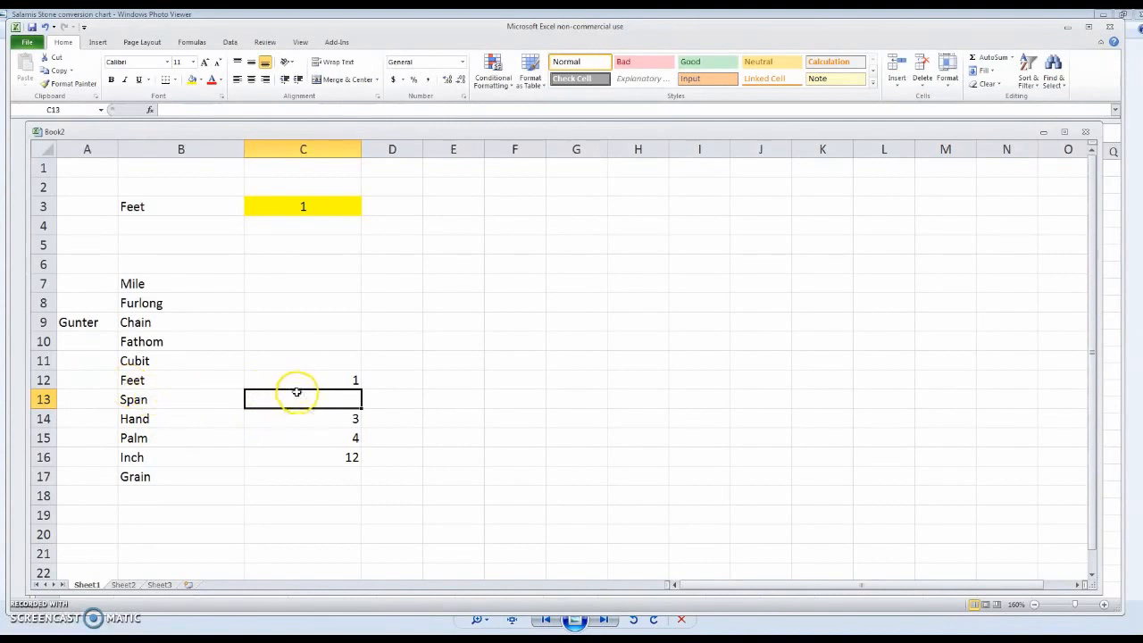
text(=)
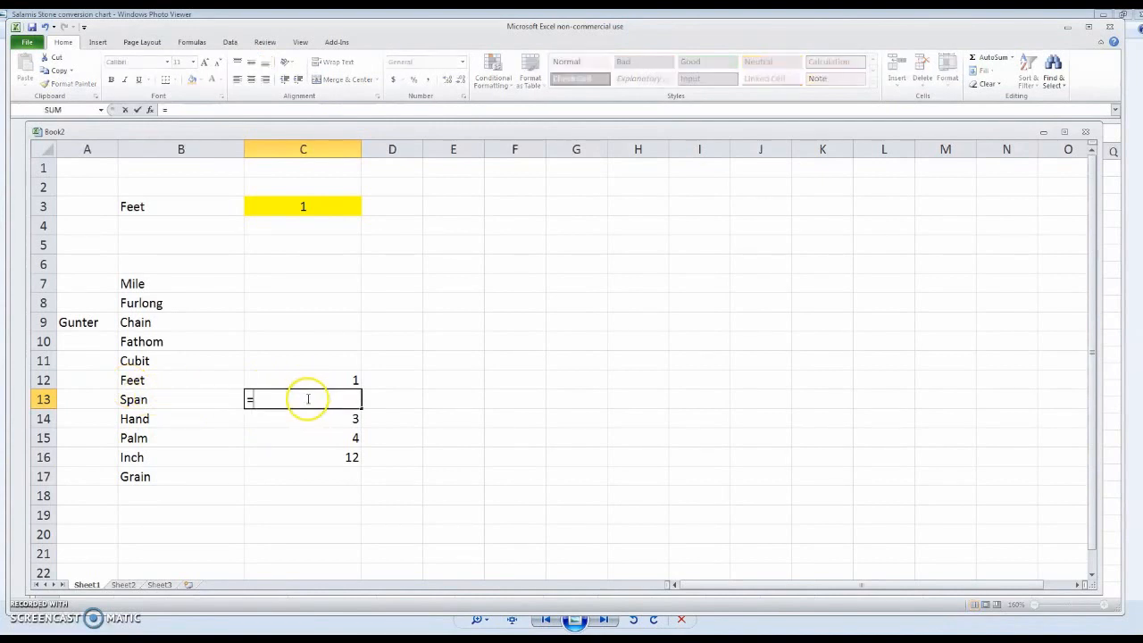
click(326, 376)
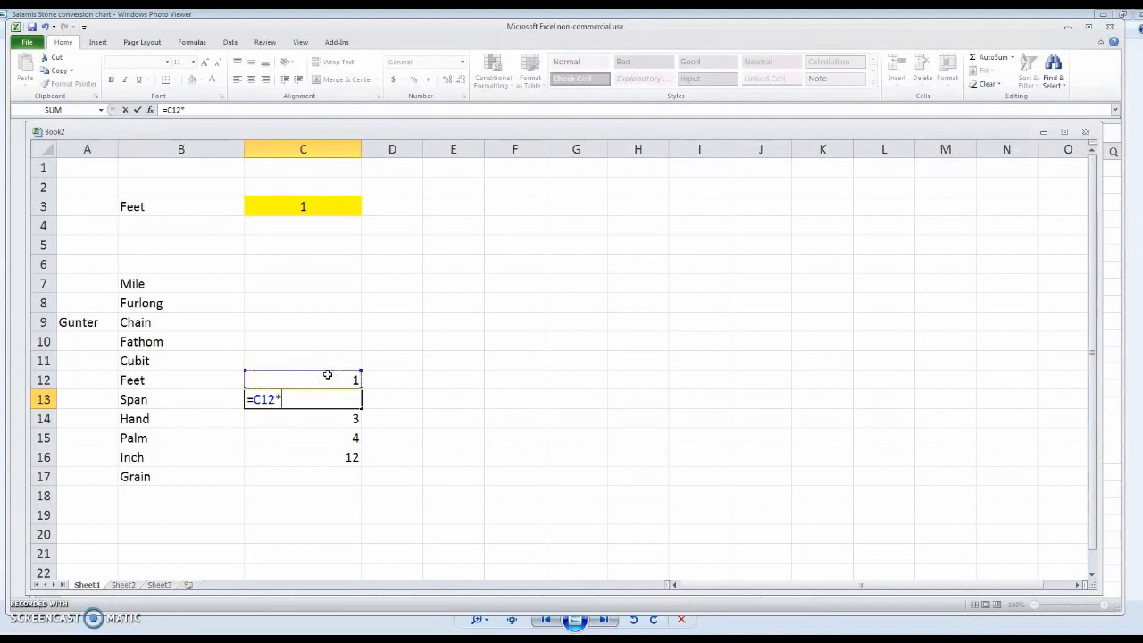
text(*(4/3)
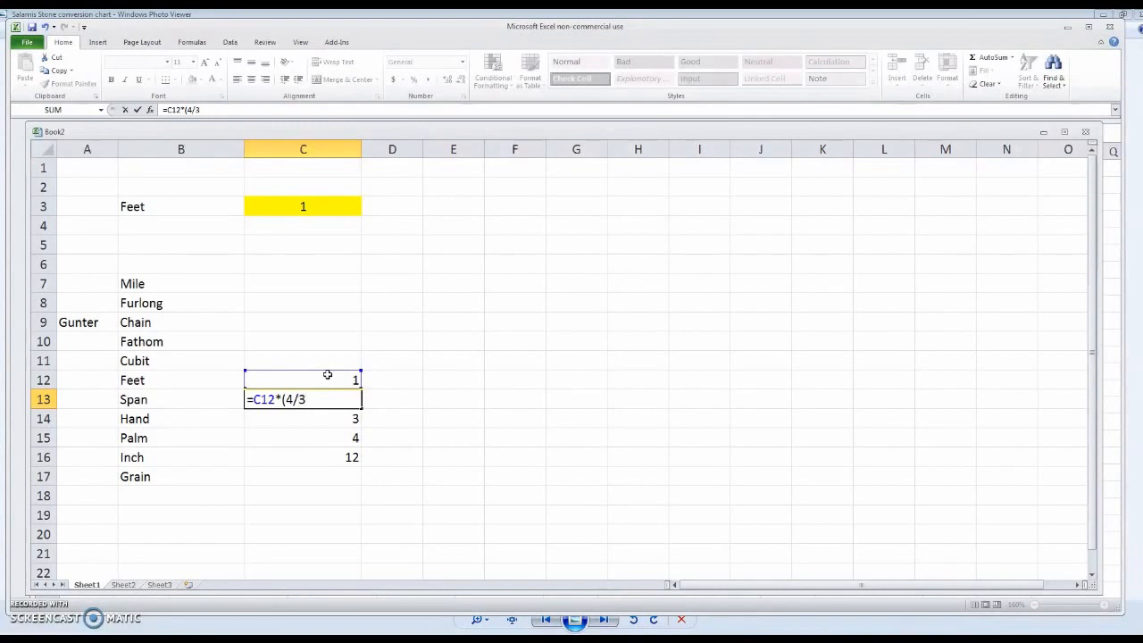
key(Return)
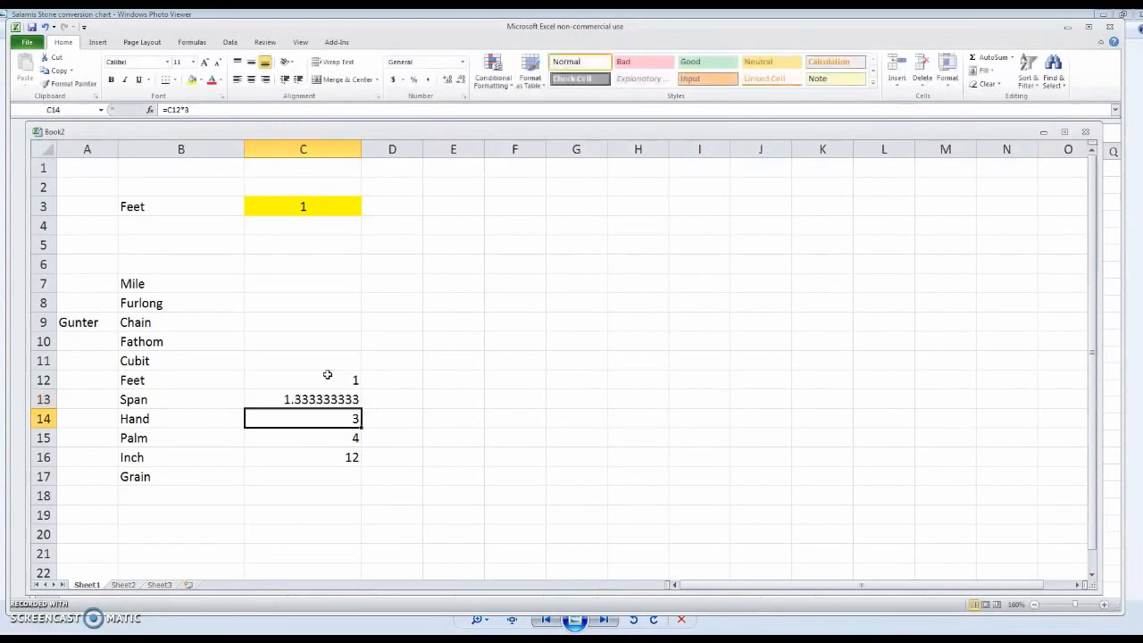
- Test the conversion formulas by setting the feet value in input cell C3 to 2 and 3, and restore it to 1
click(348, 377)
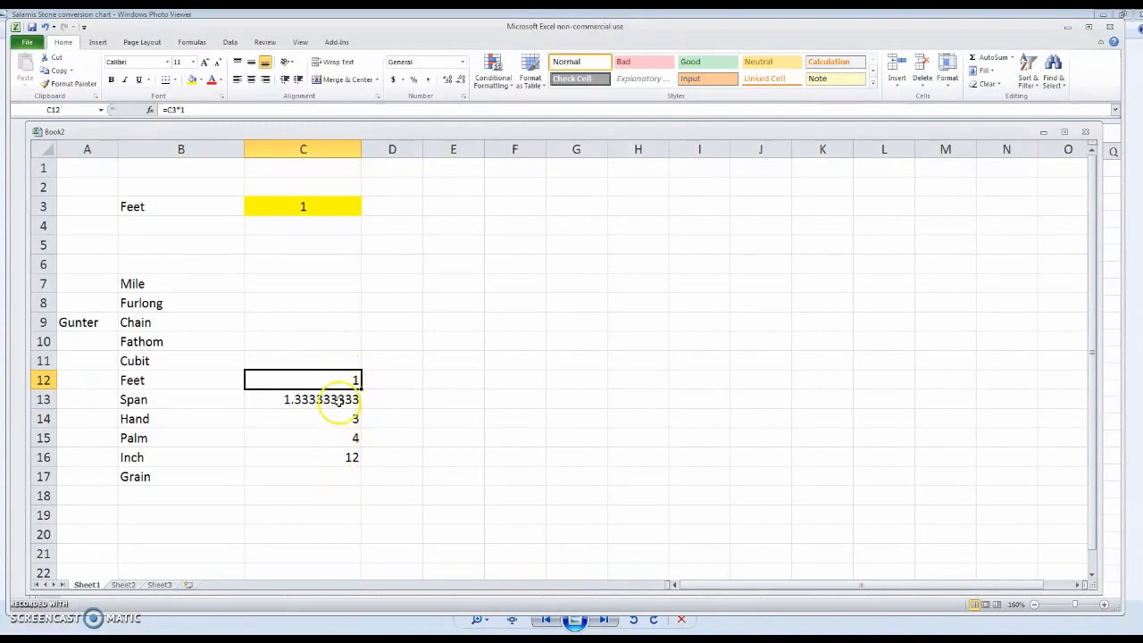
click(332, 204)
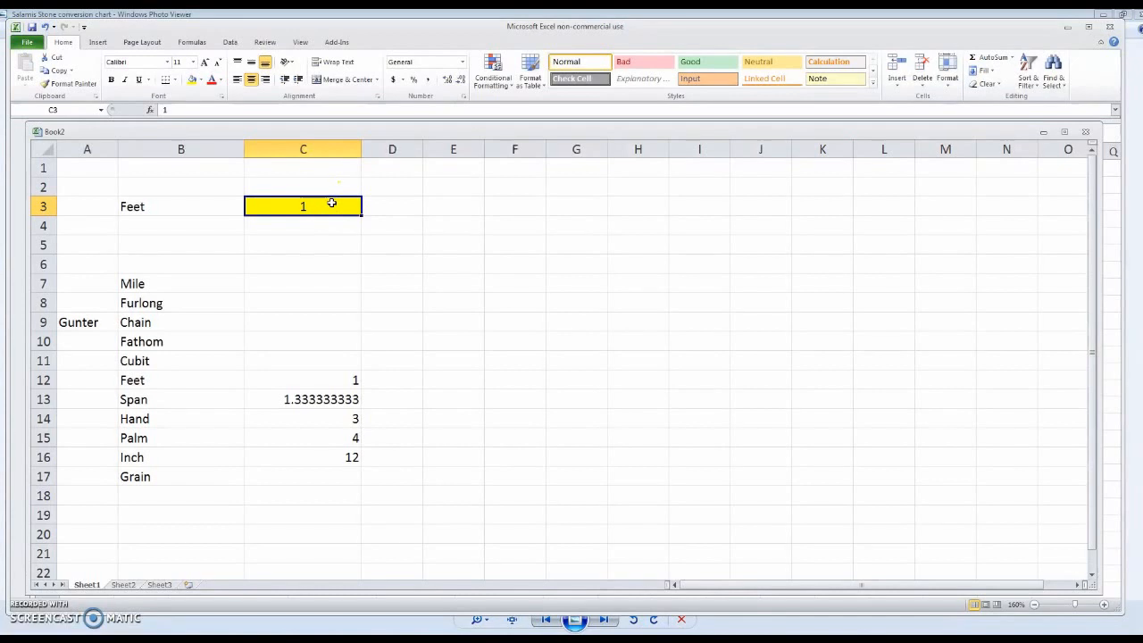
text(2)
key(Return)
click(332, 203)
text(3)
key(Return)
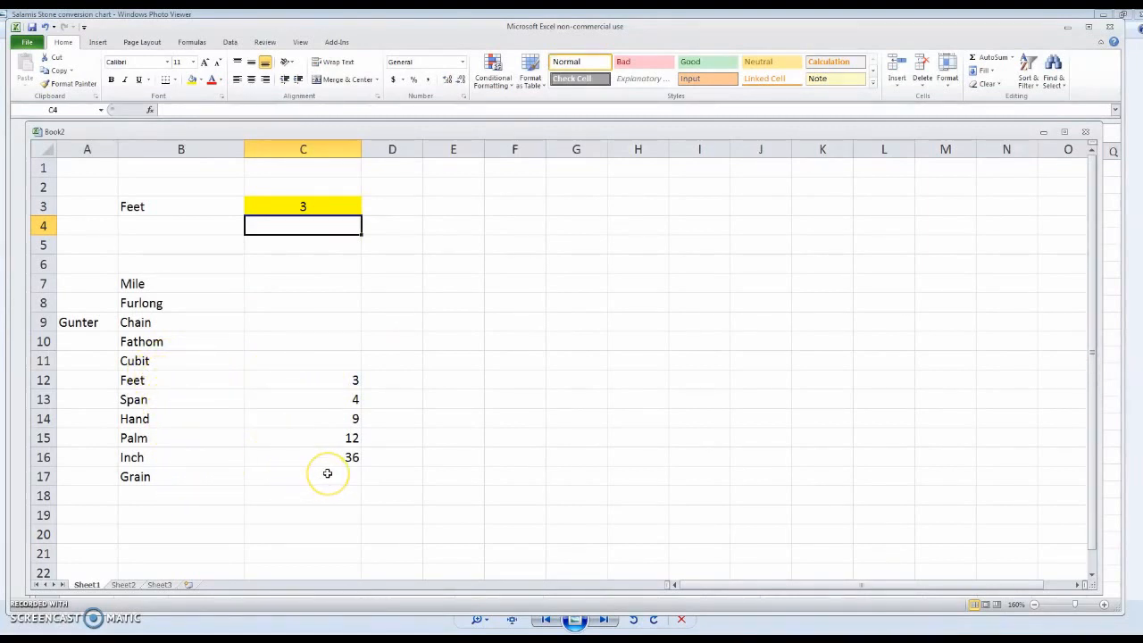
click(301, 209)
text(1)
key(Return)
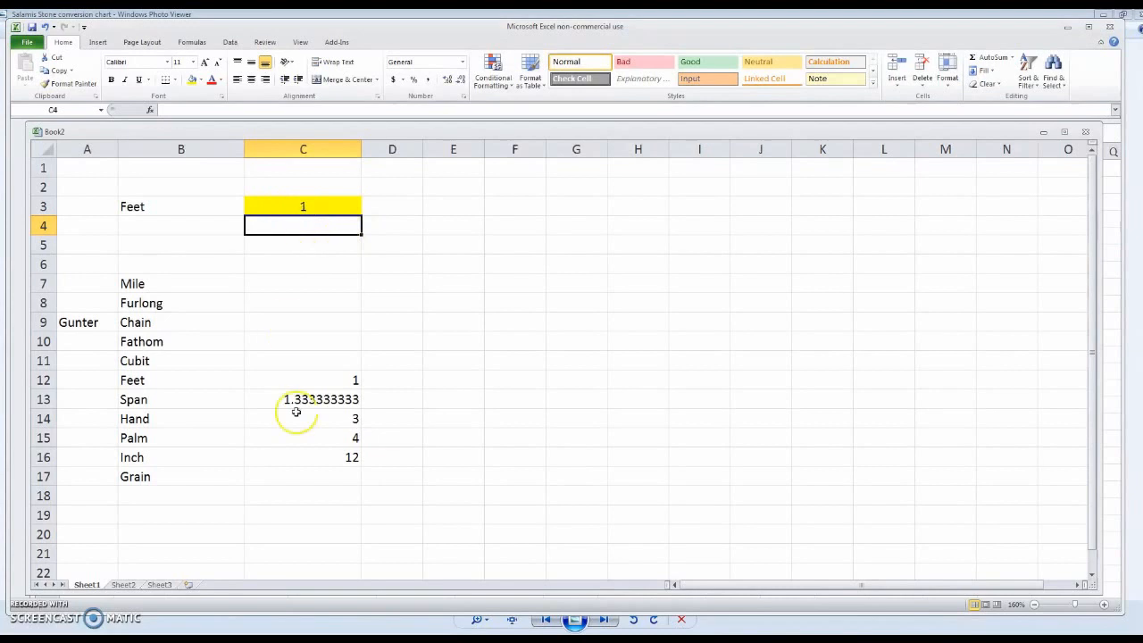
- Enter a formula in C17 that multiplies the feet value in C12 by 36 to convert it to grains
click(313, 478)
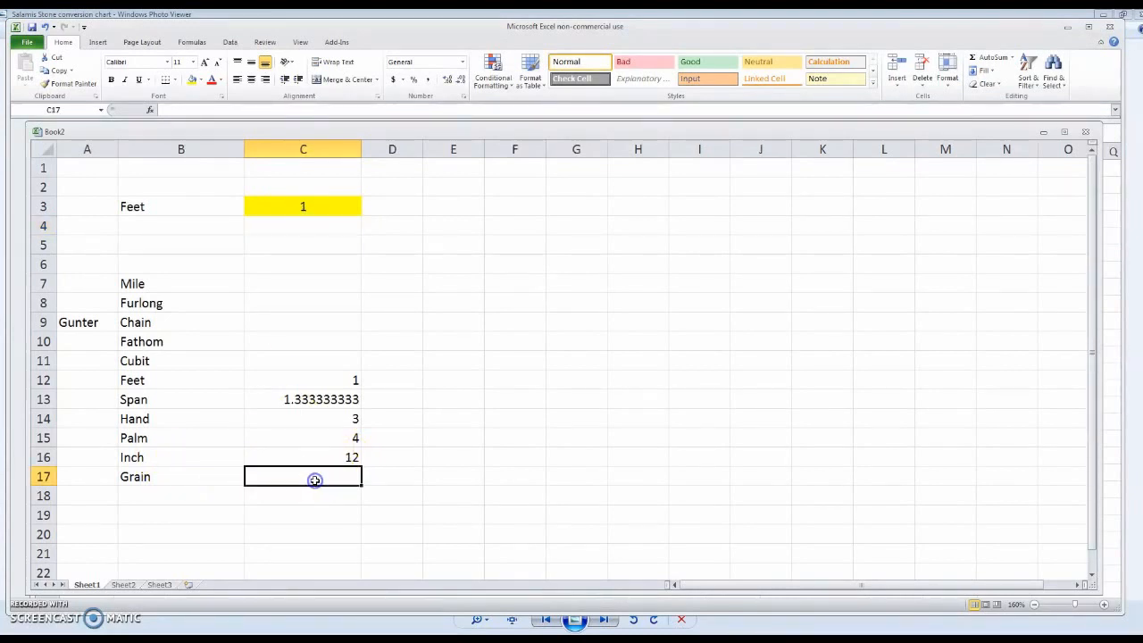
text(=)
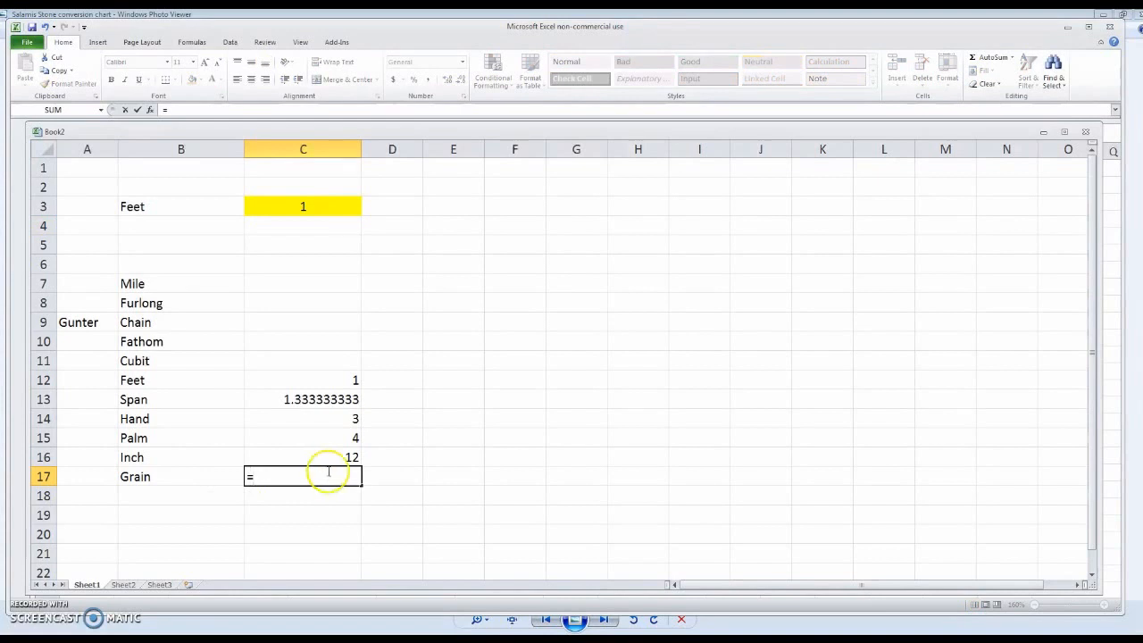
click(338, 380)
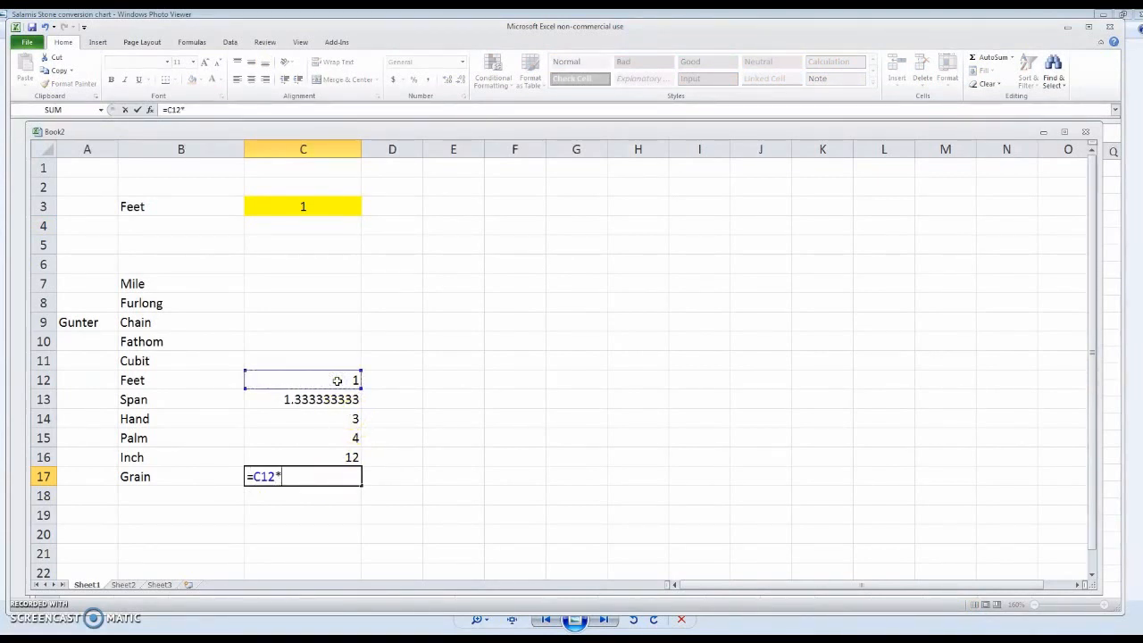
key(Return)
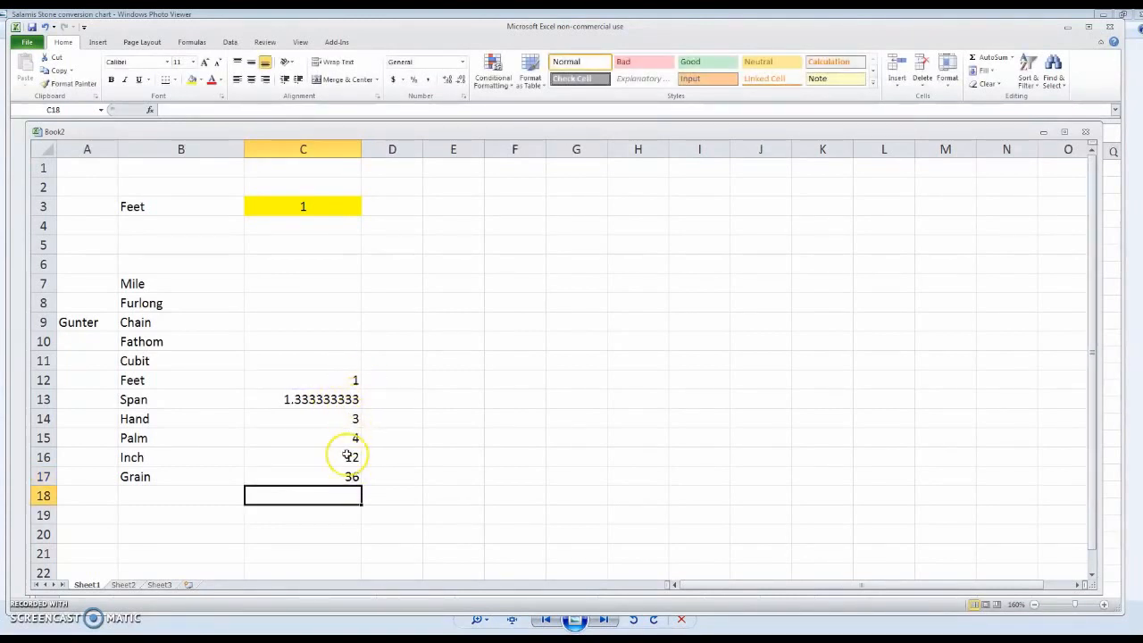
- Enter the formula =C12/1.5 in C11 to convert feet to cubits
click(342, 358)
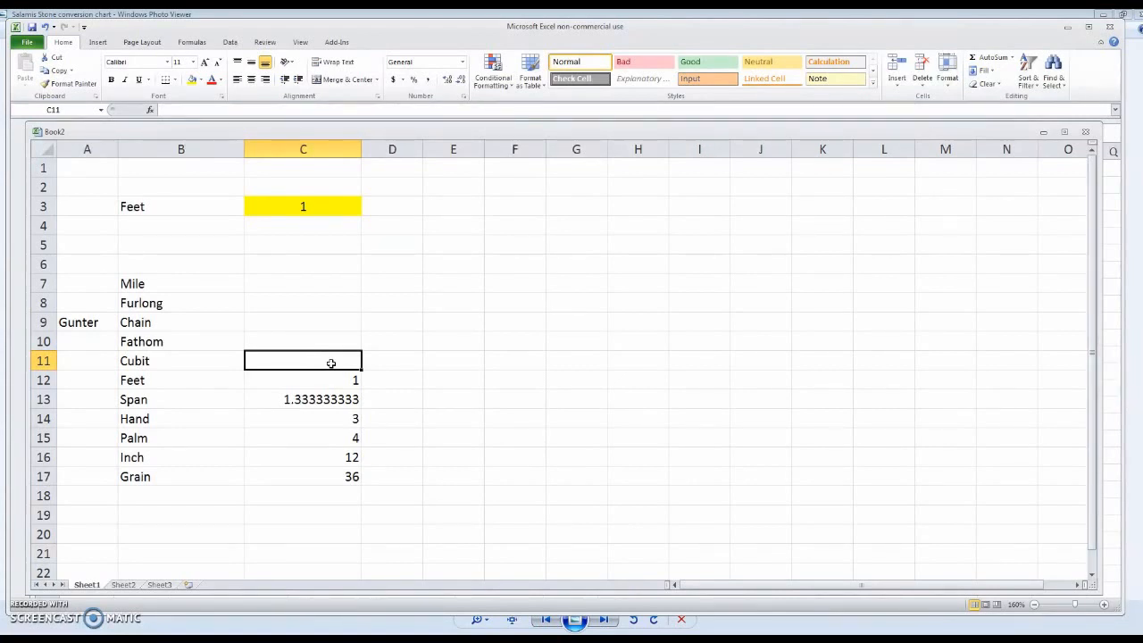
text(=)
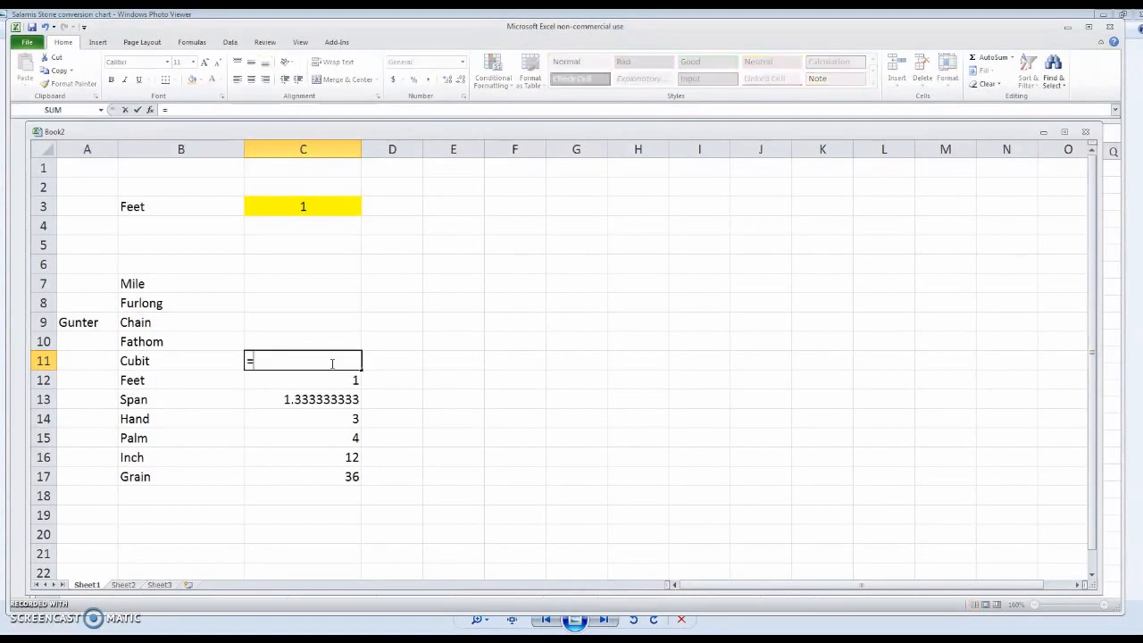
click(331, 375)
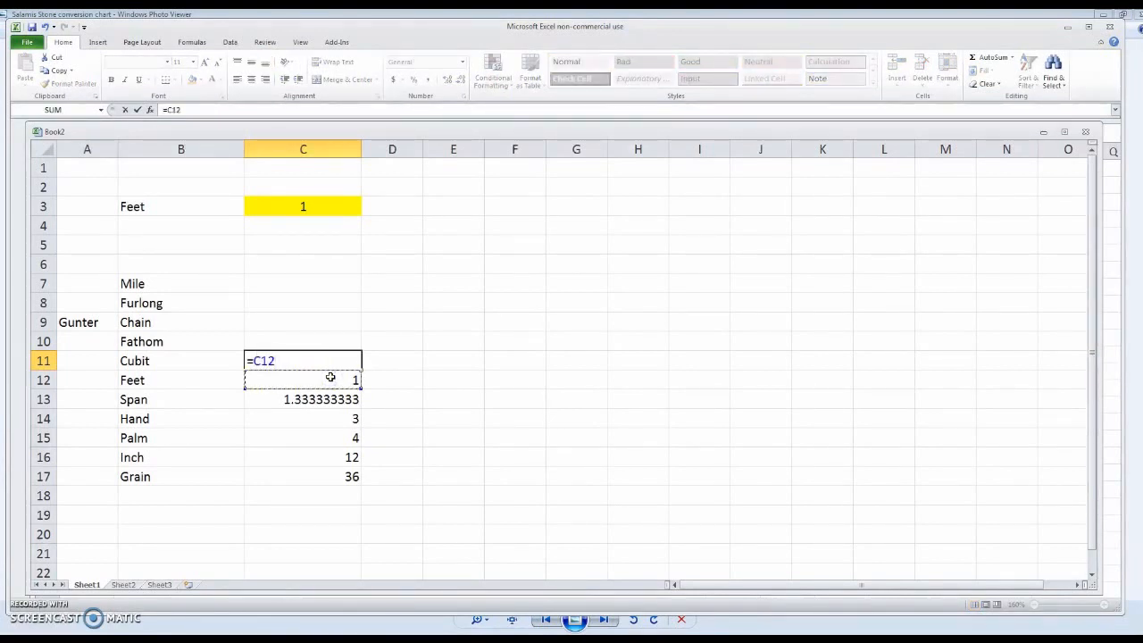
text(/1.5)
key(Return)
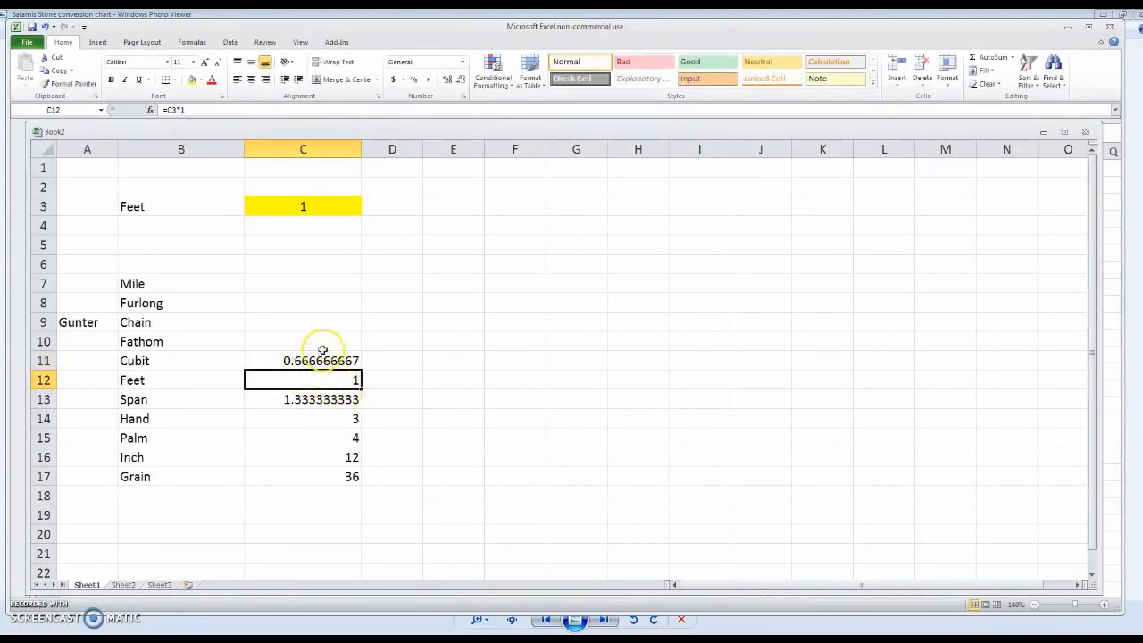
- Enter the formula =C12/6 in C10 to convert feet to fathoms
click(326, 339)
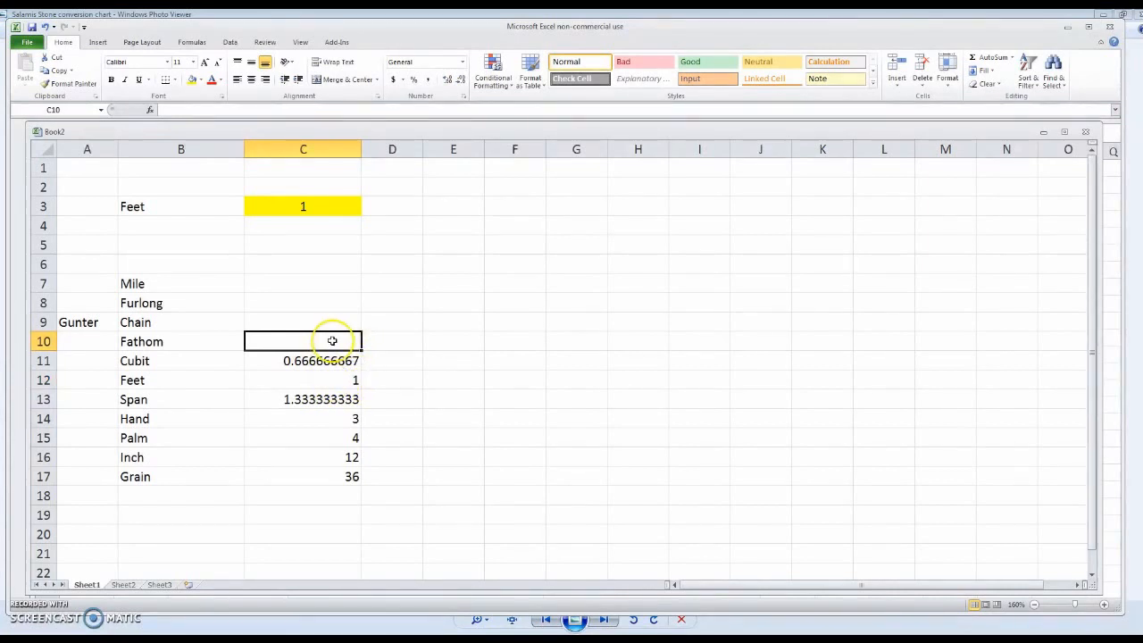
text(=)
click(339, 380)
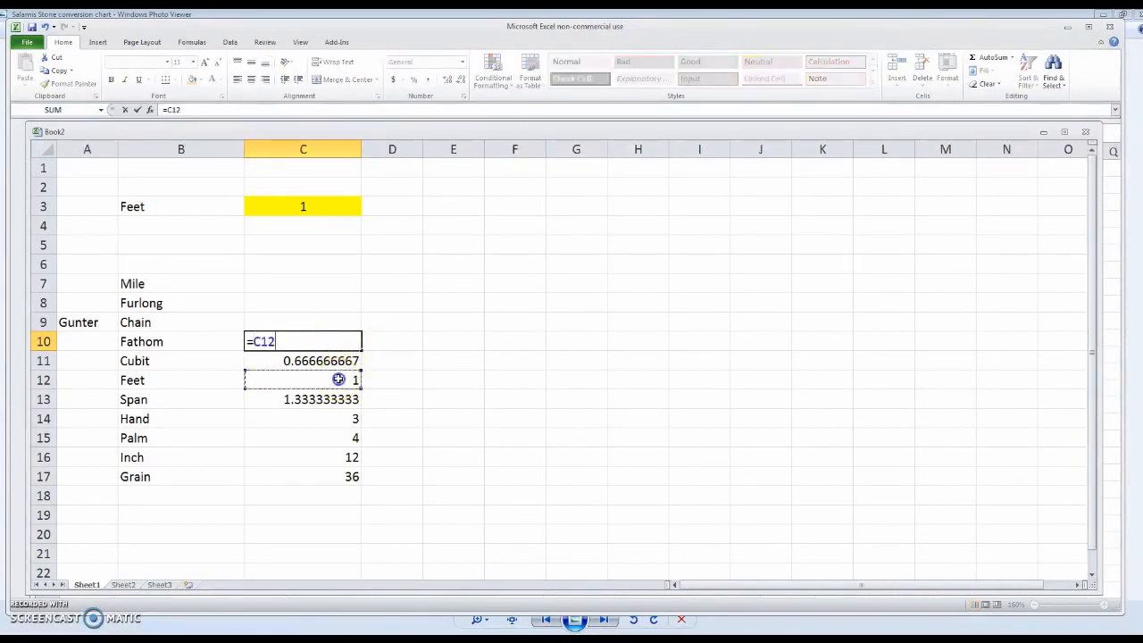
key(Return)
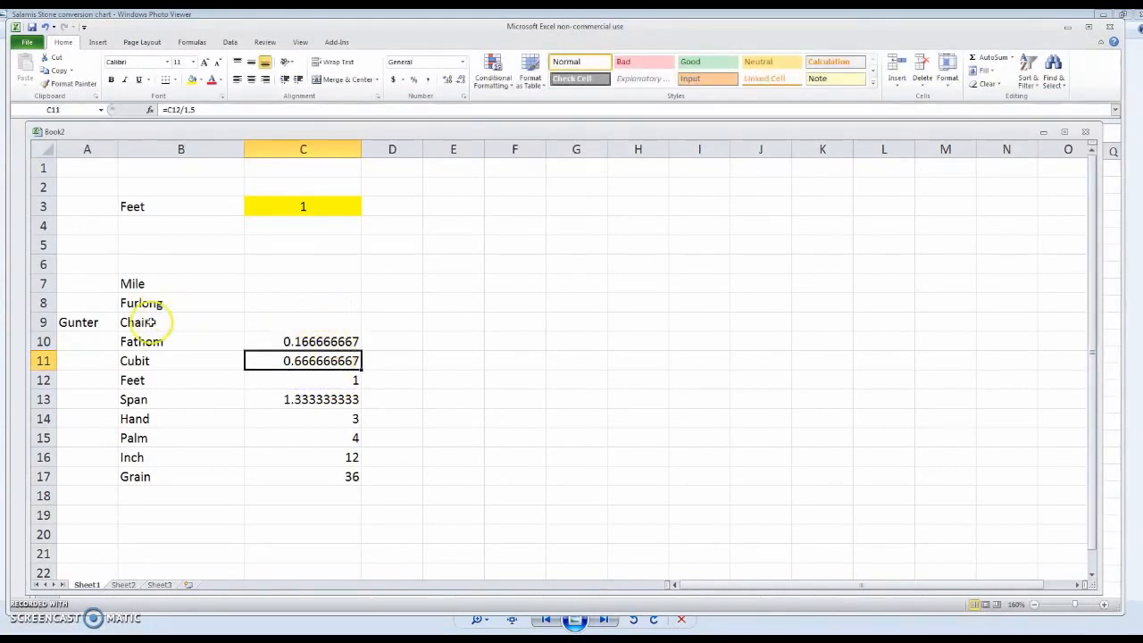
- Enter the formula =C12/66 in C9 to convert feet to Gunter chains
click(263, 322)
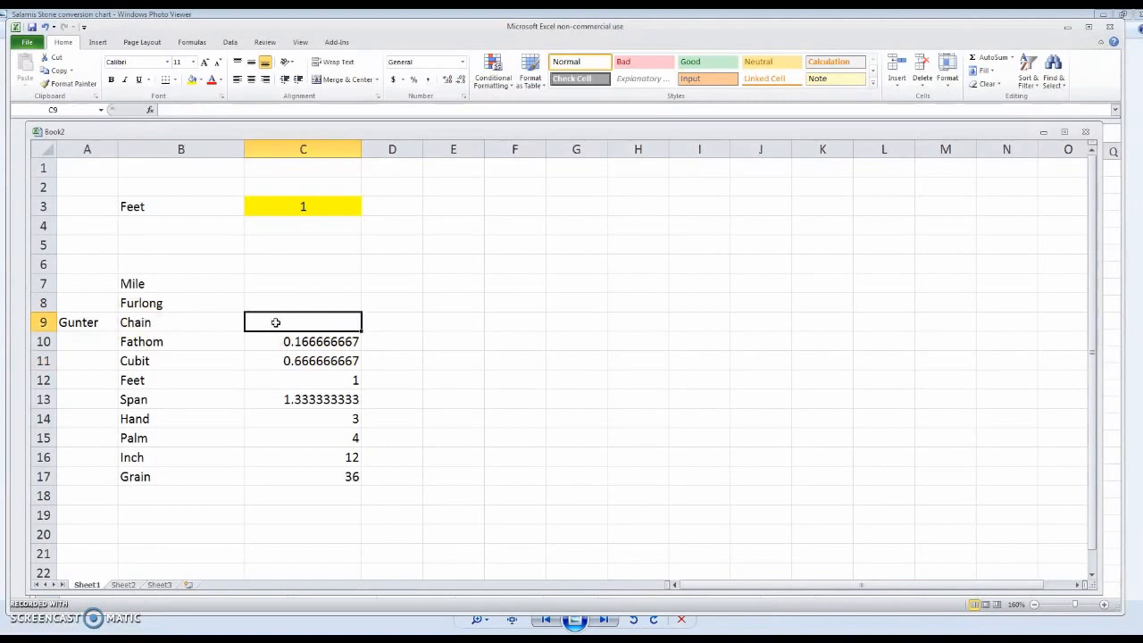
text(=)
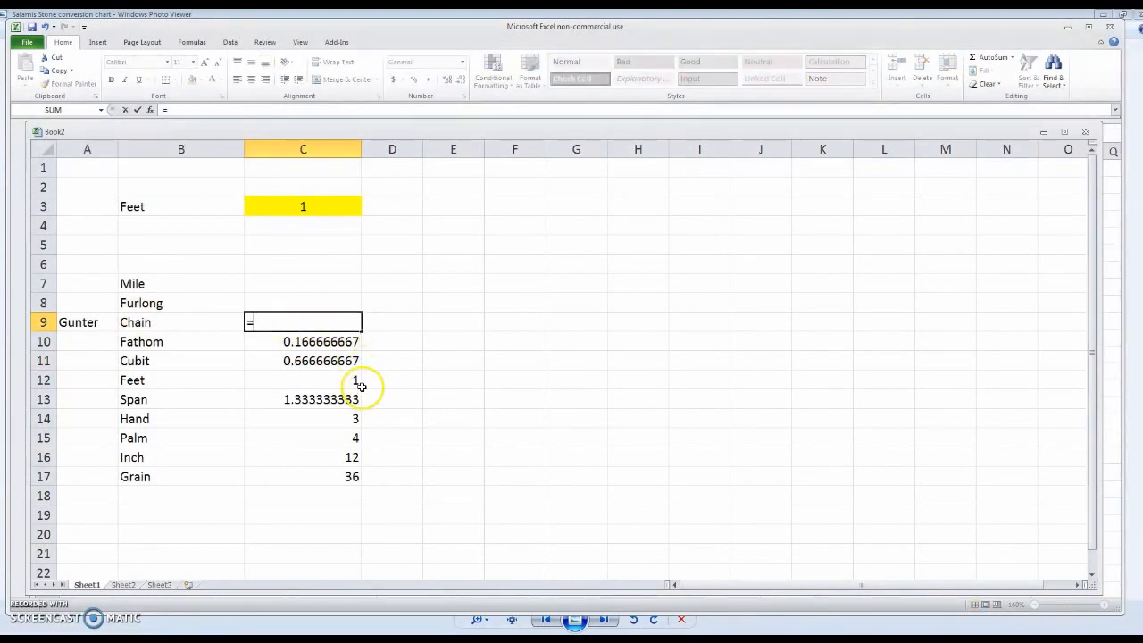
click(356, 382)
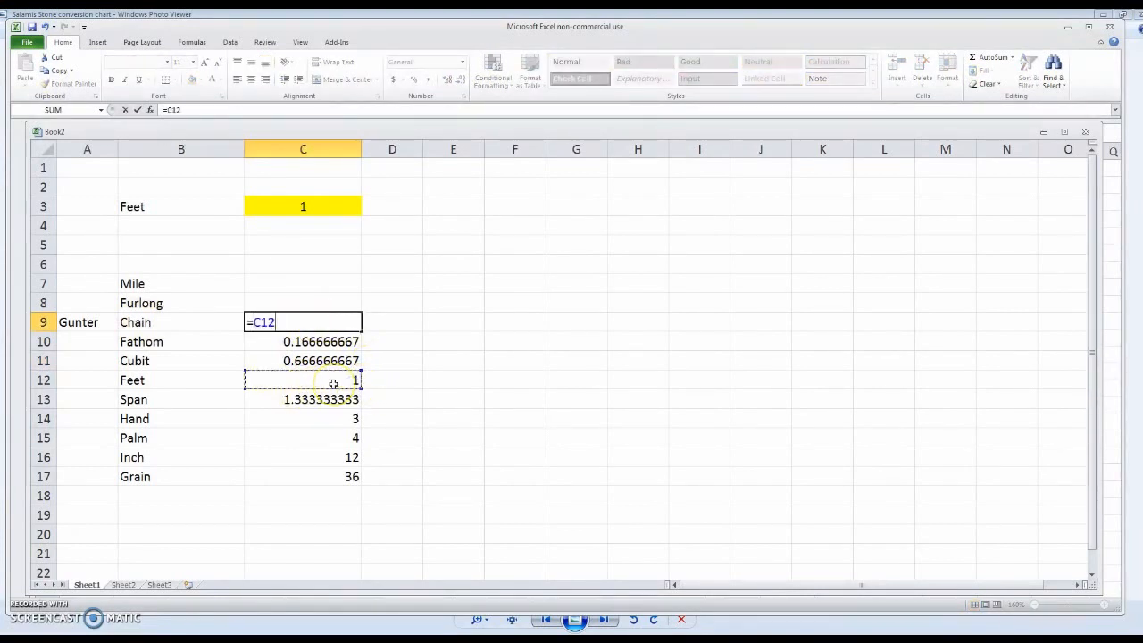
text(/66)
key(Return)
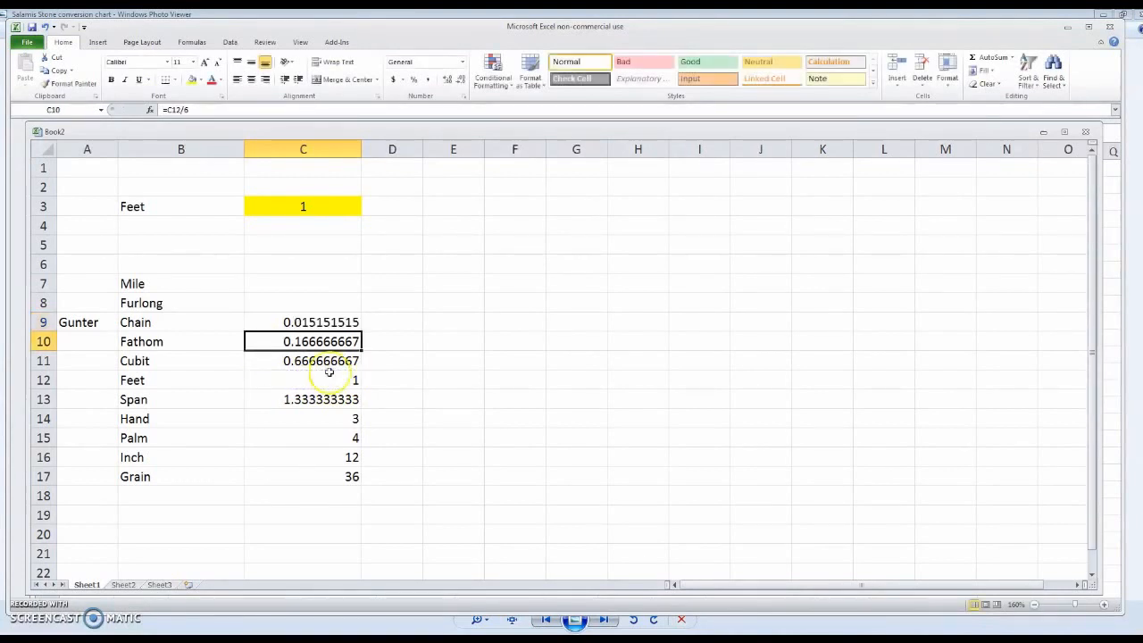
- Enter the formula =C12/660 in C8 to convert feet to furlongs
click(289, 303)
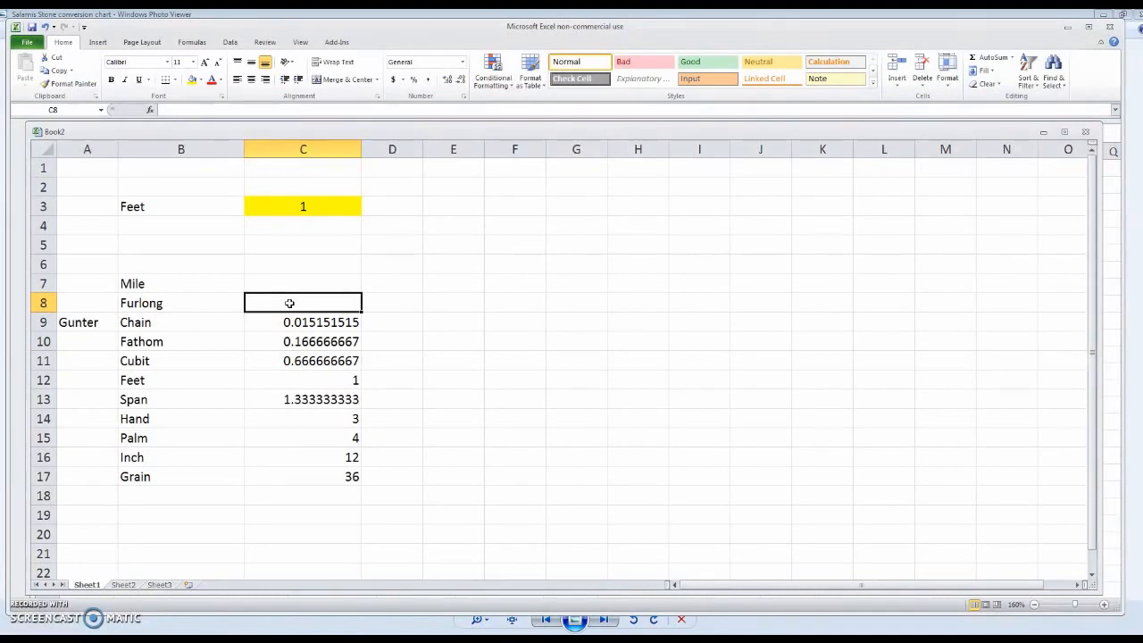
text(=)
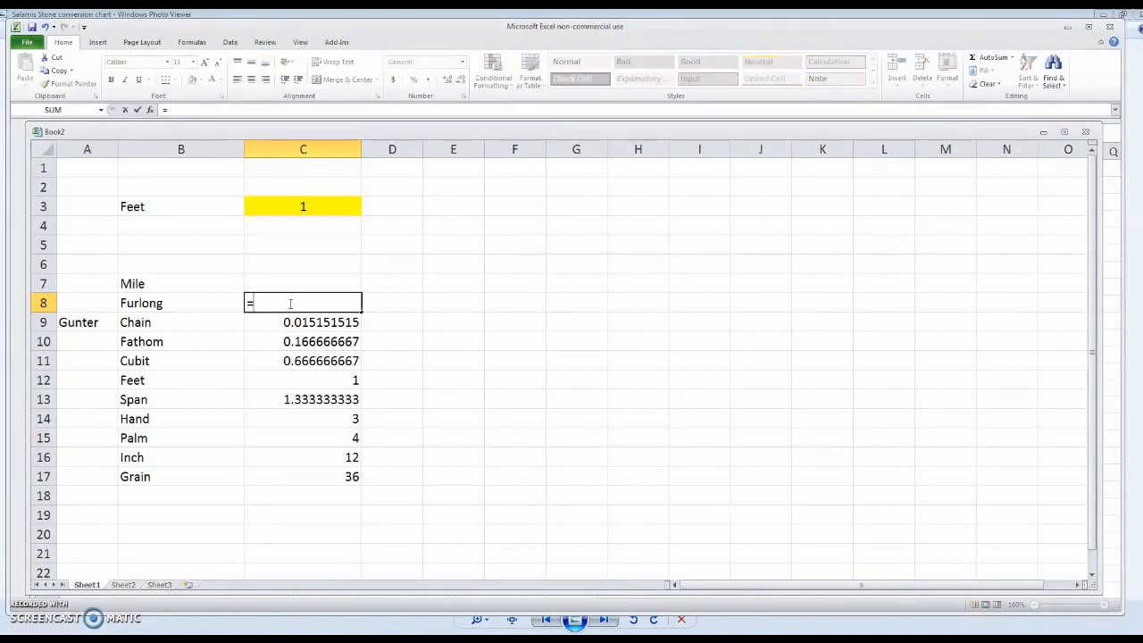
click(343, 382)
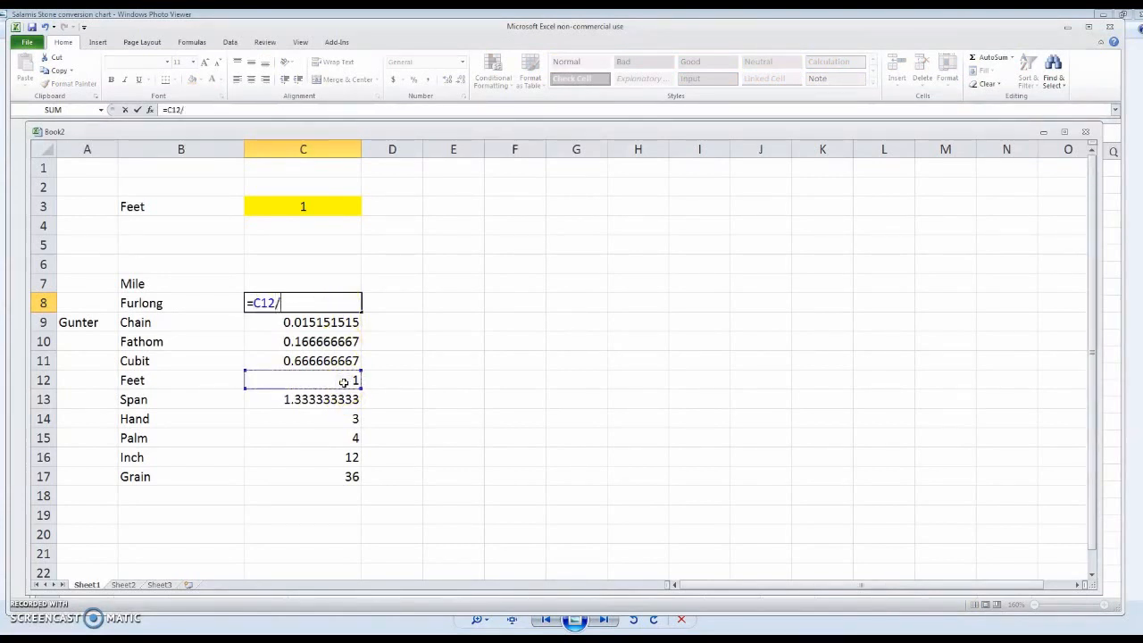
key(Return)
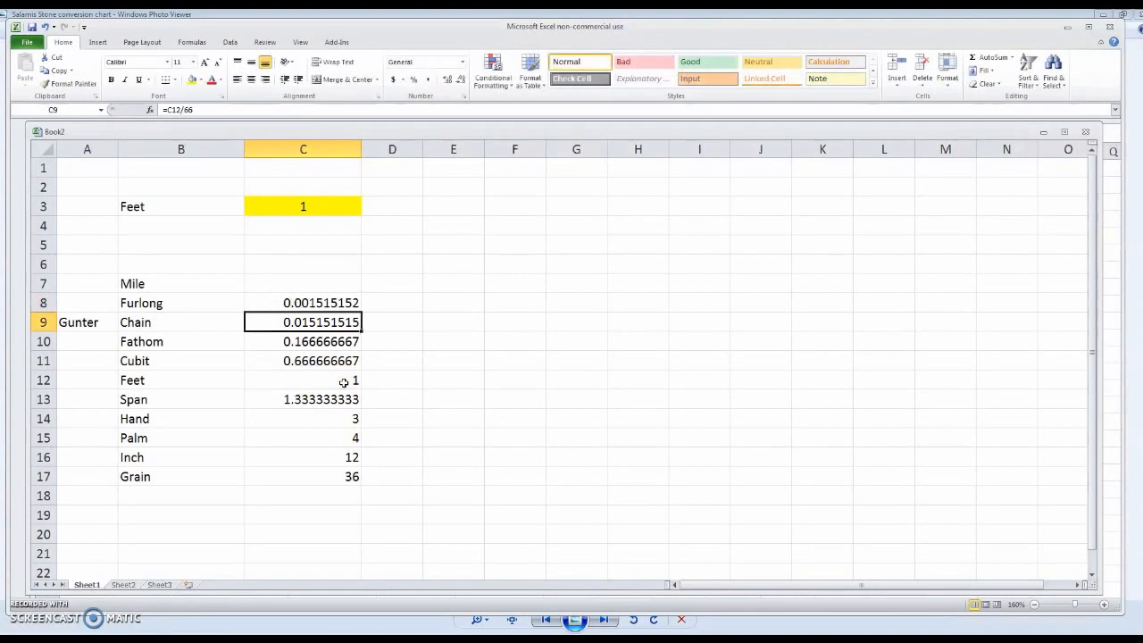
- Enter the formula =C12/5280 in C7 to convert feet to miles
click(310, 318)
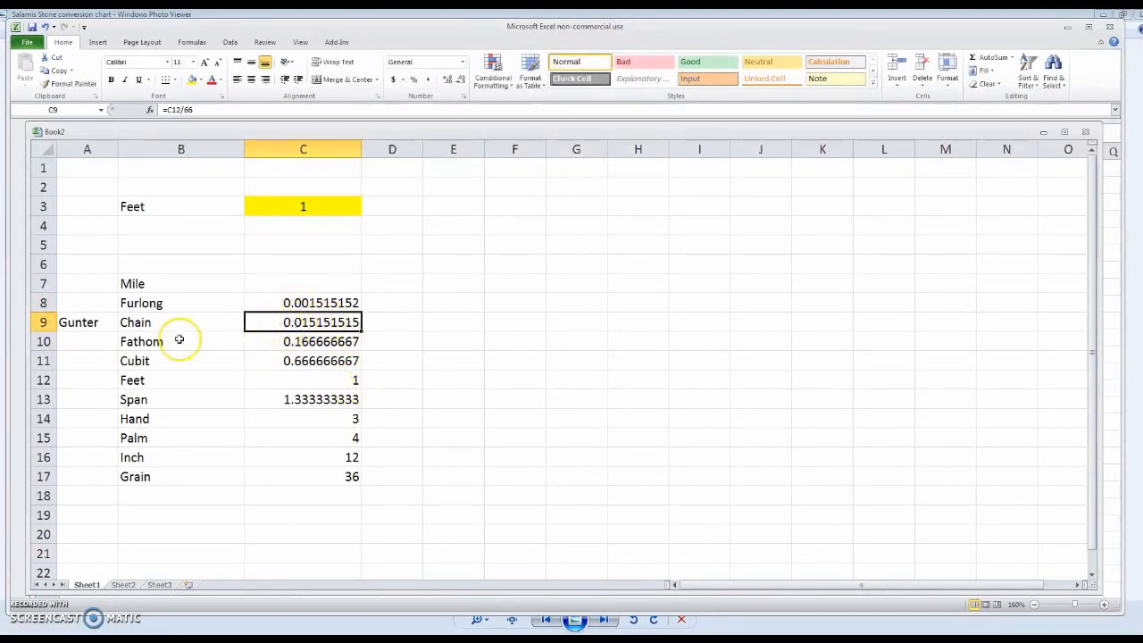
click(331, 286)
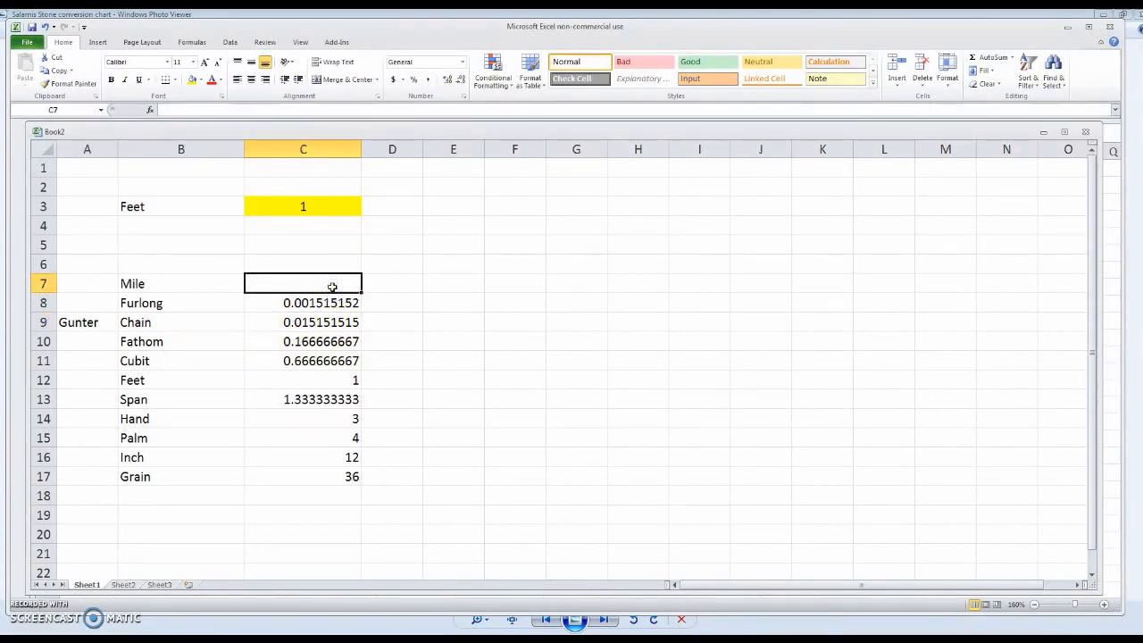
text(=)
click(322, 379)
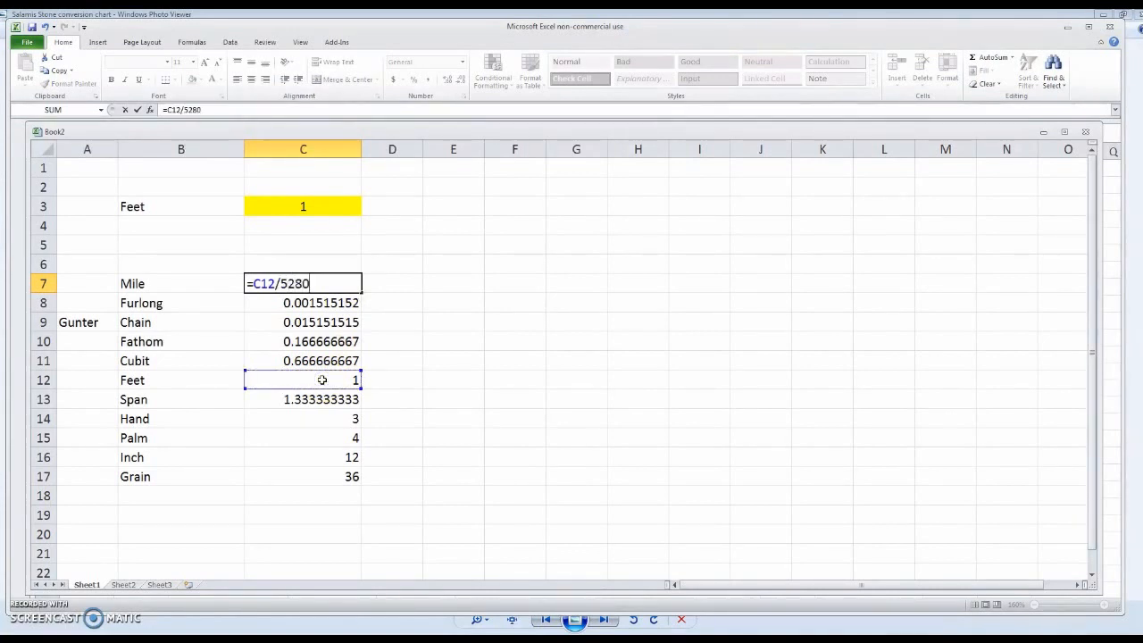
key(Return)
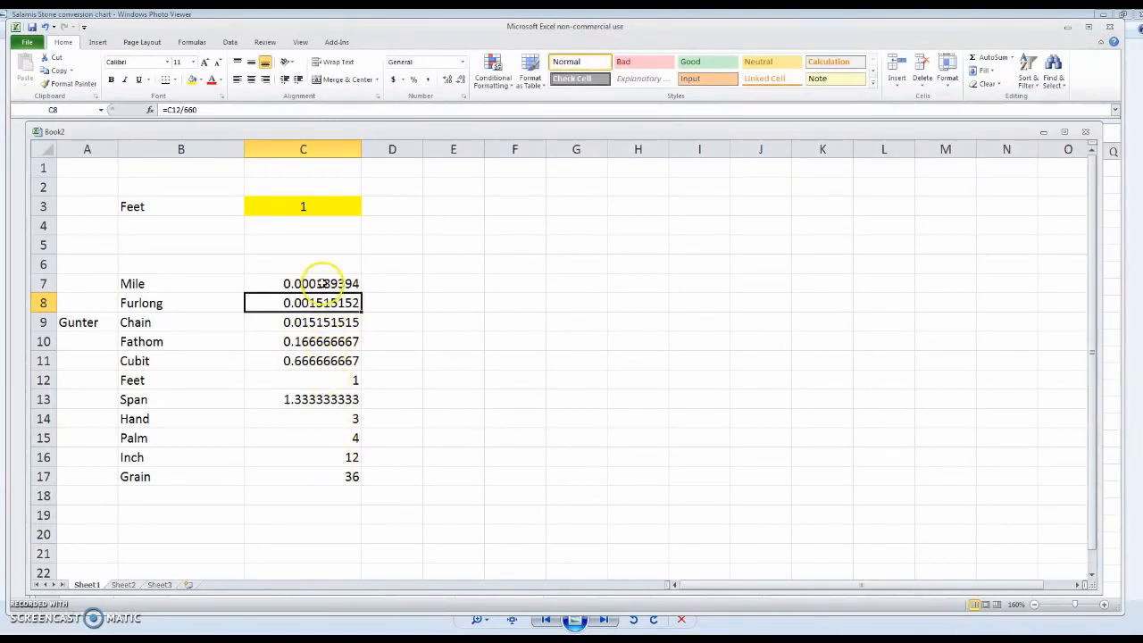
- Enter the heading SI in C5 above the converted values and centre it in the cell
click(313, 249)
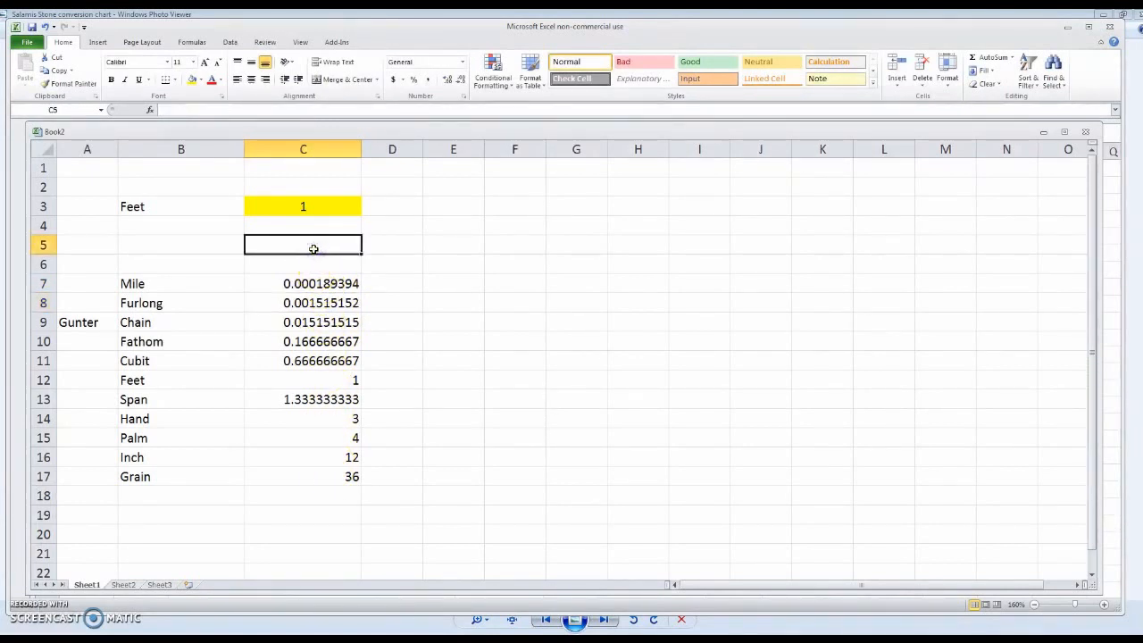
text(SI)
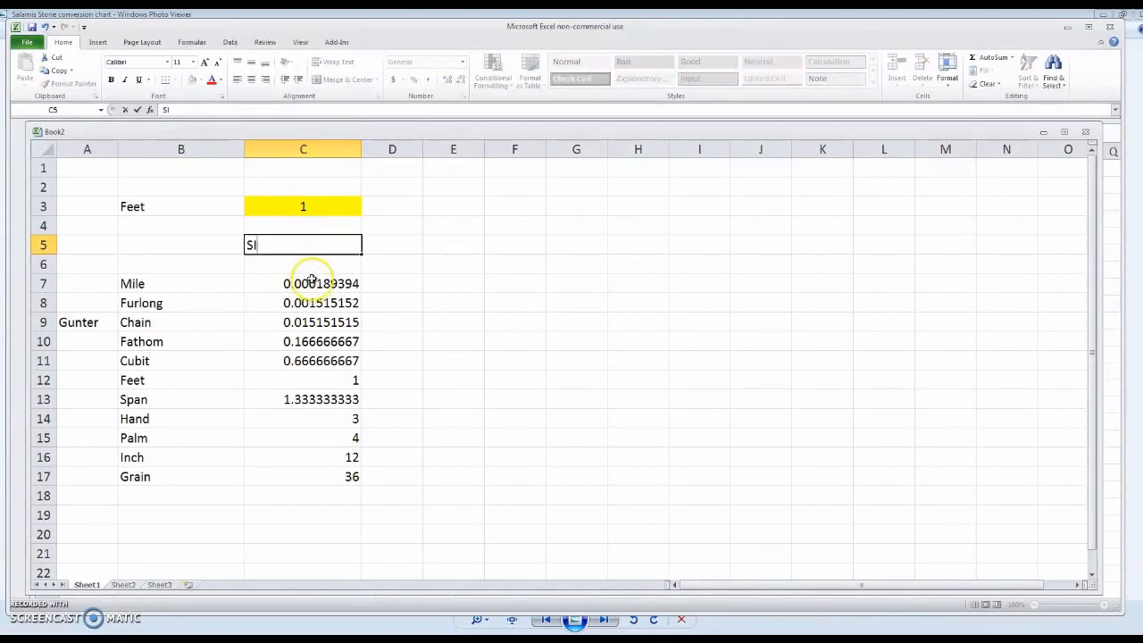
key(Return)
click(313, 246)
click(252, 80)
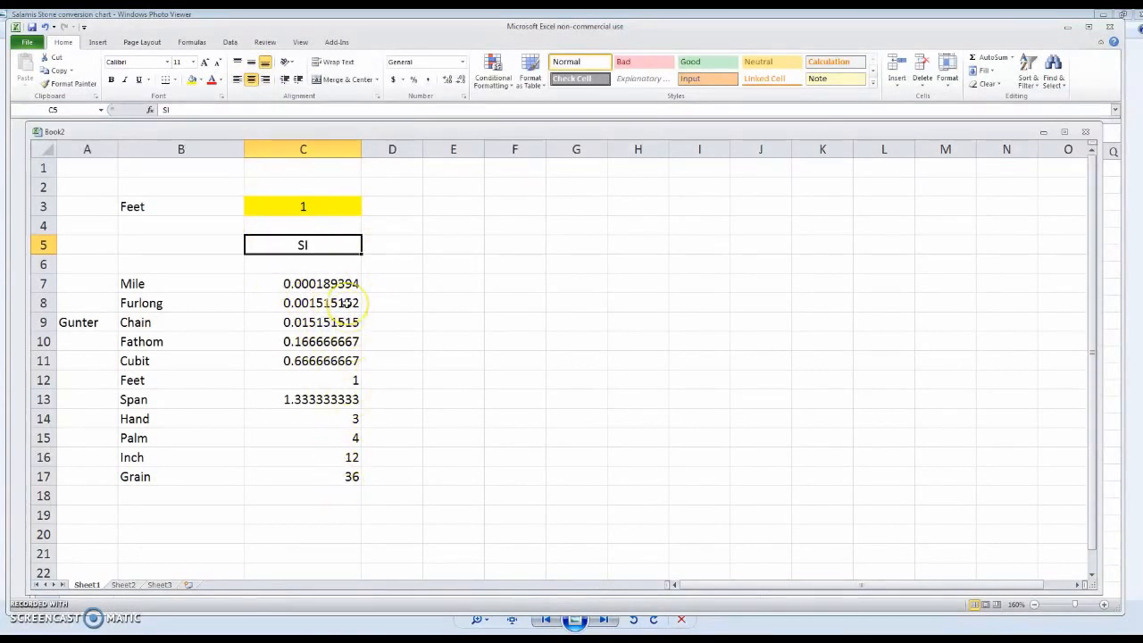
- Widen column D and enter the heading Doric in D5
click(409, 145)
drag(423, 147, 489, 146)
click(431, 245)
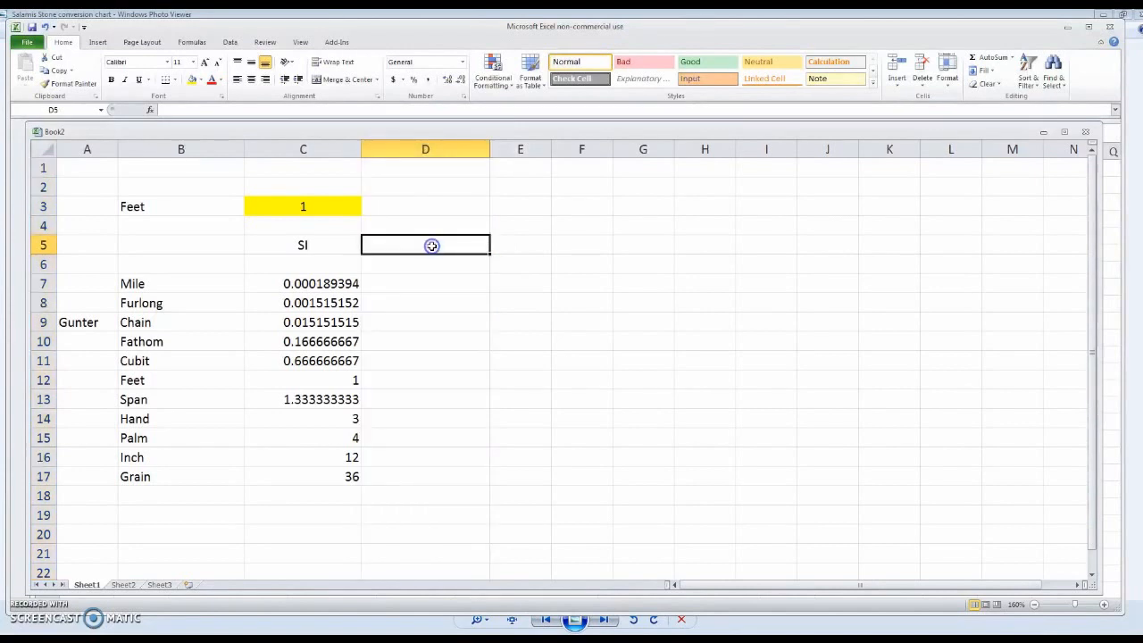
text(Dor)
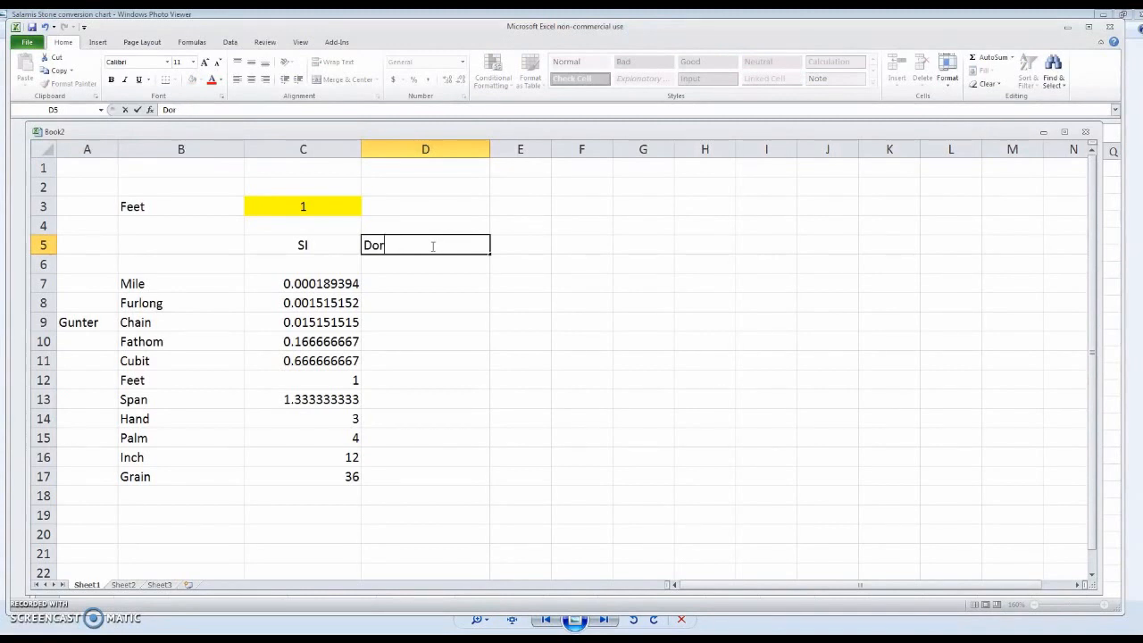
text(ic)
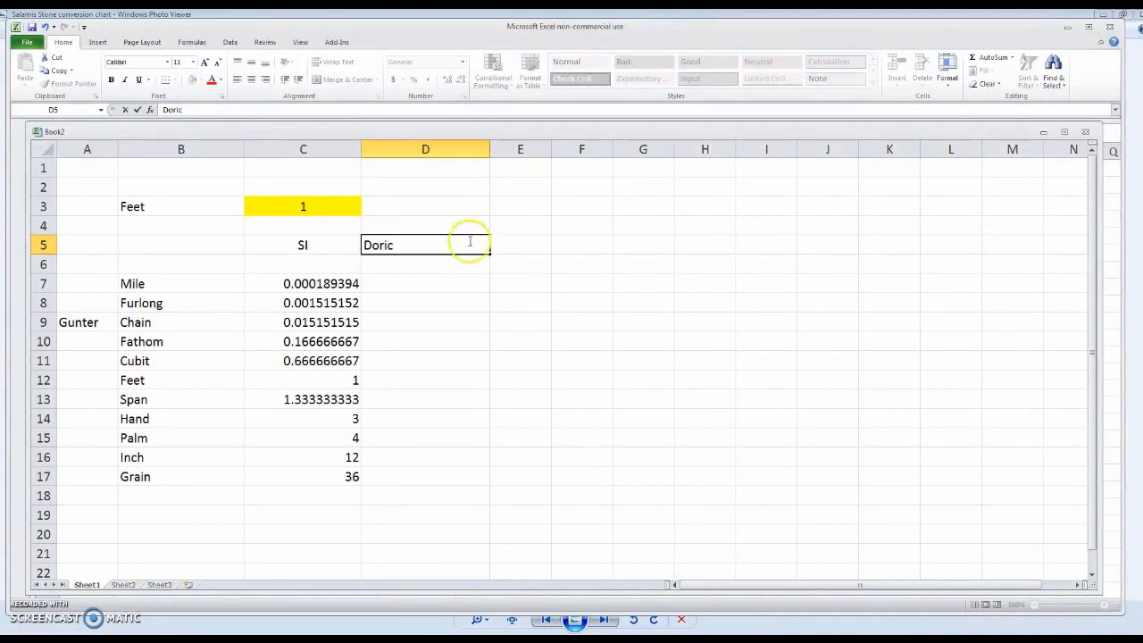
click(446, 380)
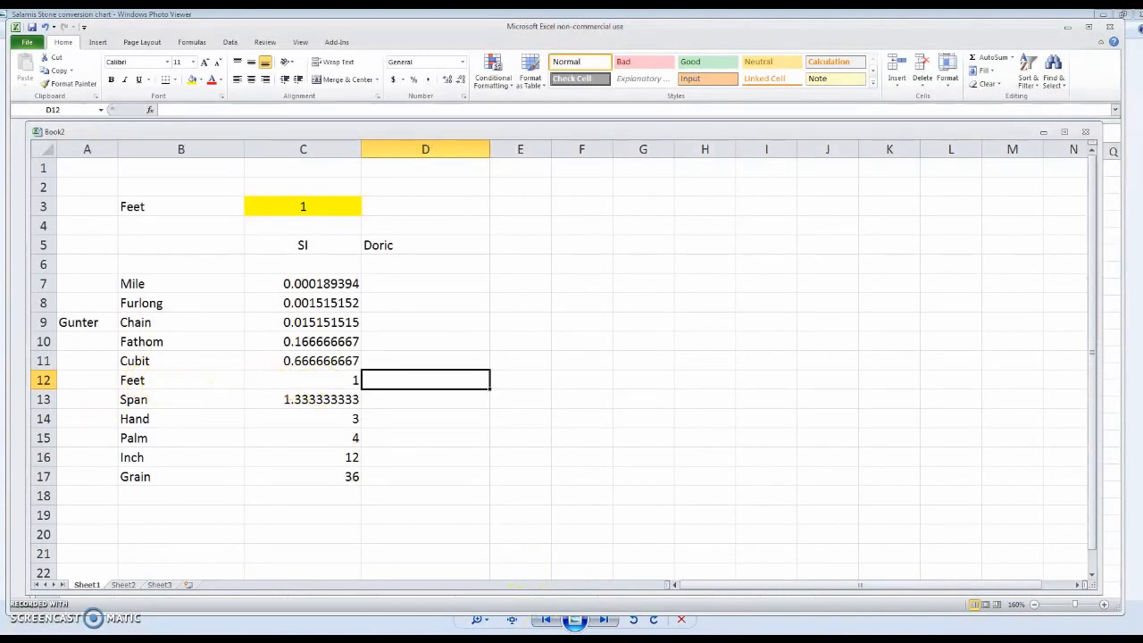
- Switch to Windows Photo Viewer, find the Parthenon measures picture and examine its Common, Doric and Ionic values, then return to the spreadsheet
key(alt+Tab)
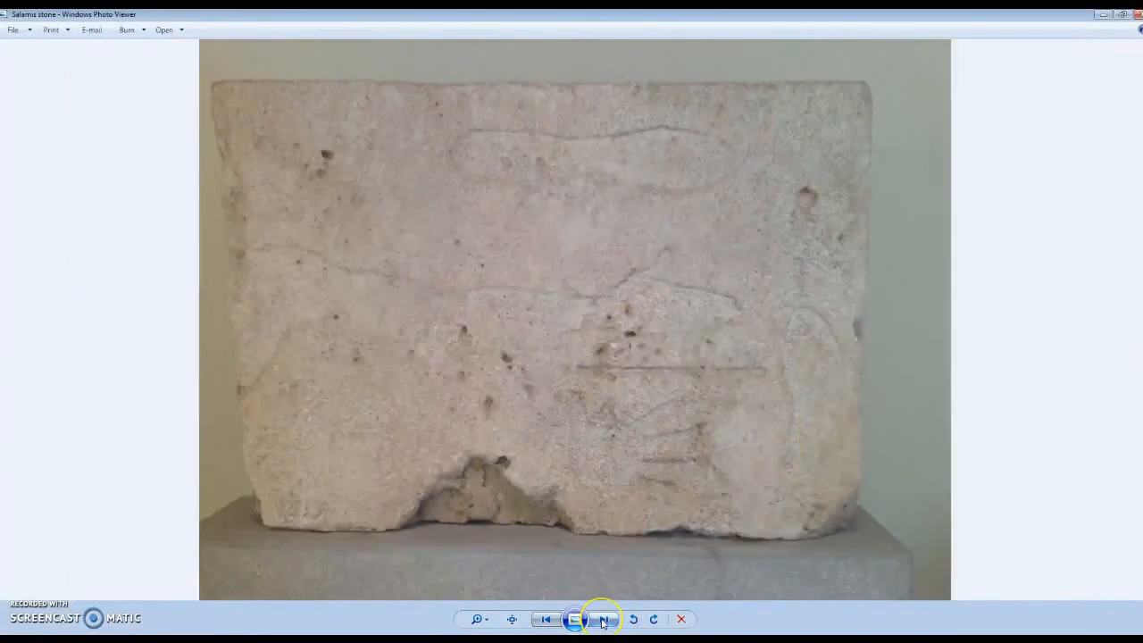
click(603, 618)
click(604, 619)
click(604, 619)
click(603, 619)
click(603, 619)
click(603, 619)
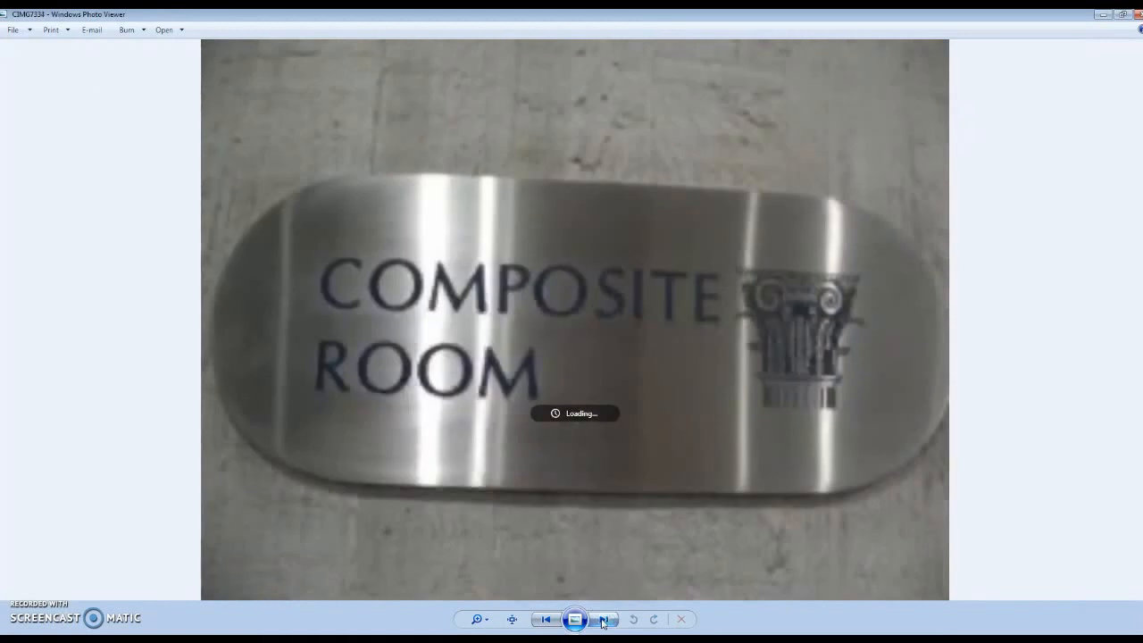
click(603, 619)
click(604, 618)
click(603, 619)
click(604, 618)
click(603, 619)
click(558, 620)
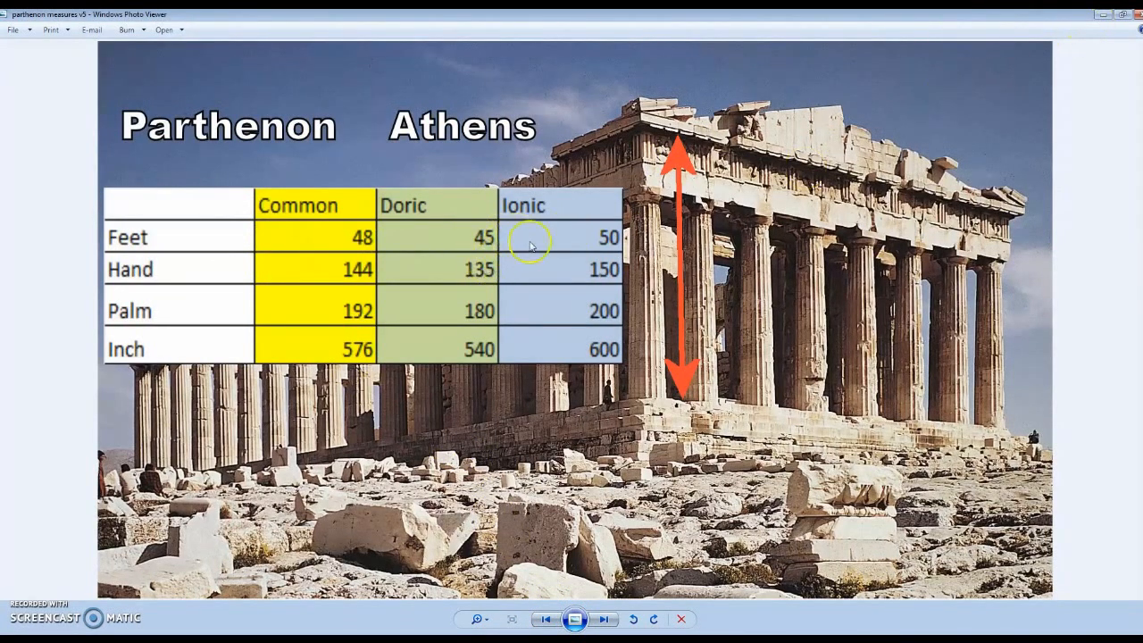
click(1107, 18)
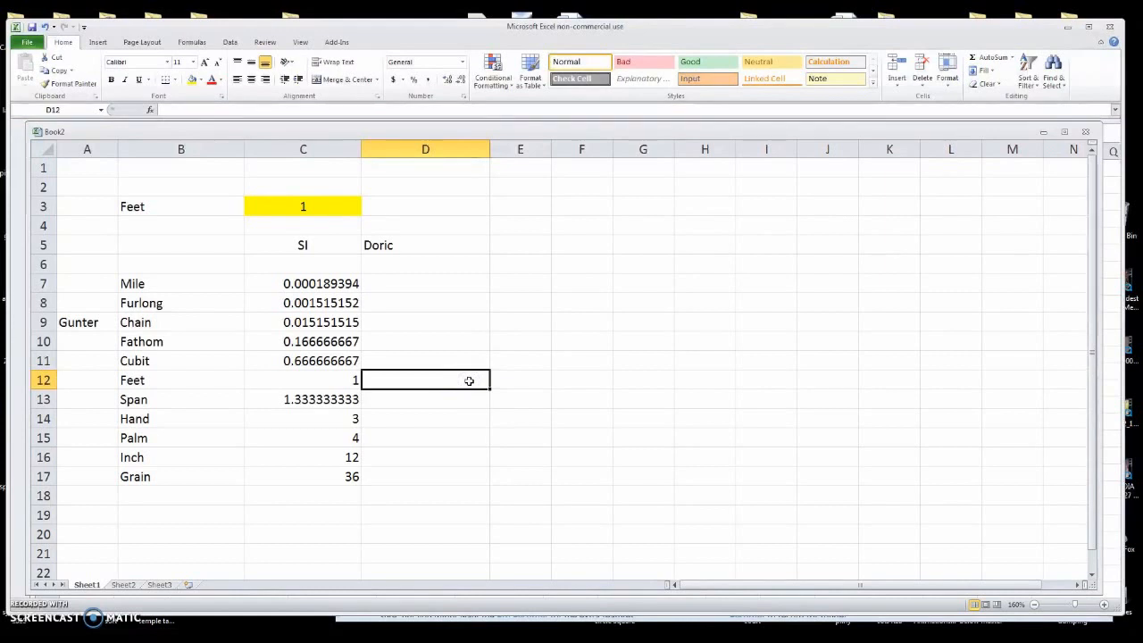
- Enter the formula =C12*(45/48) in D12 to convert common feet to Doric feet
text(=)
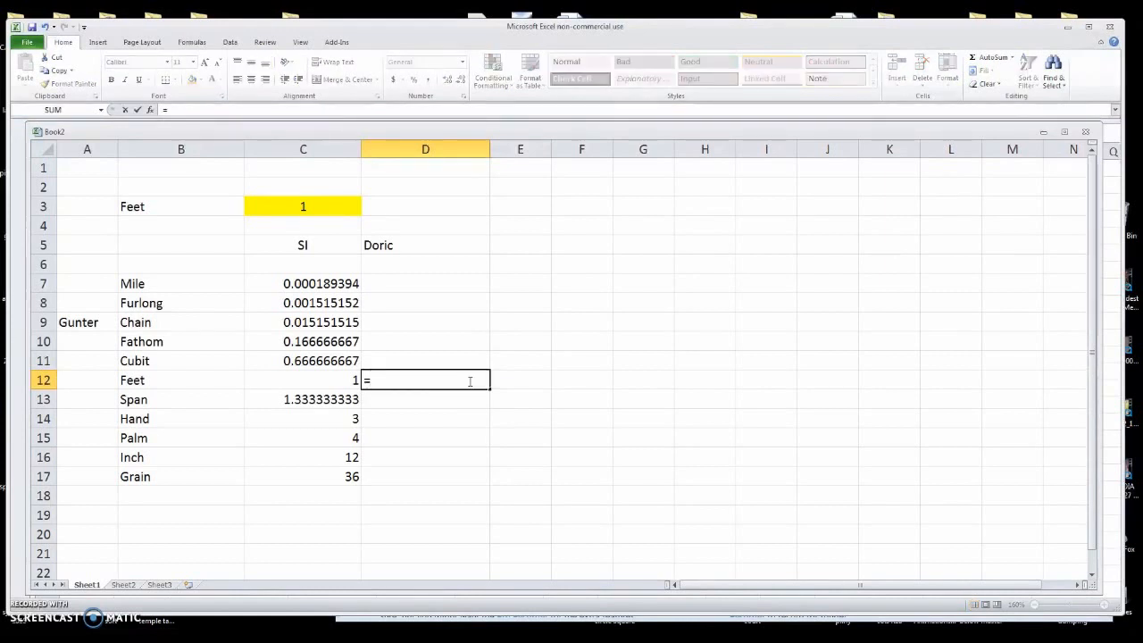
click(324, 379)
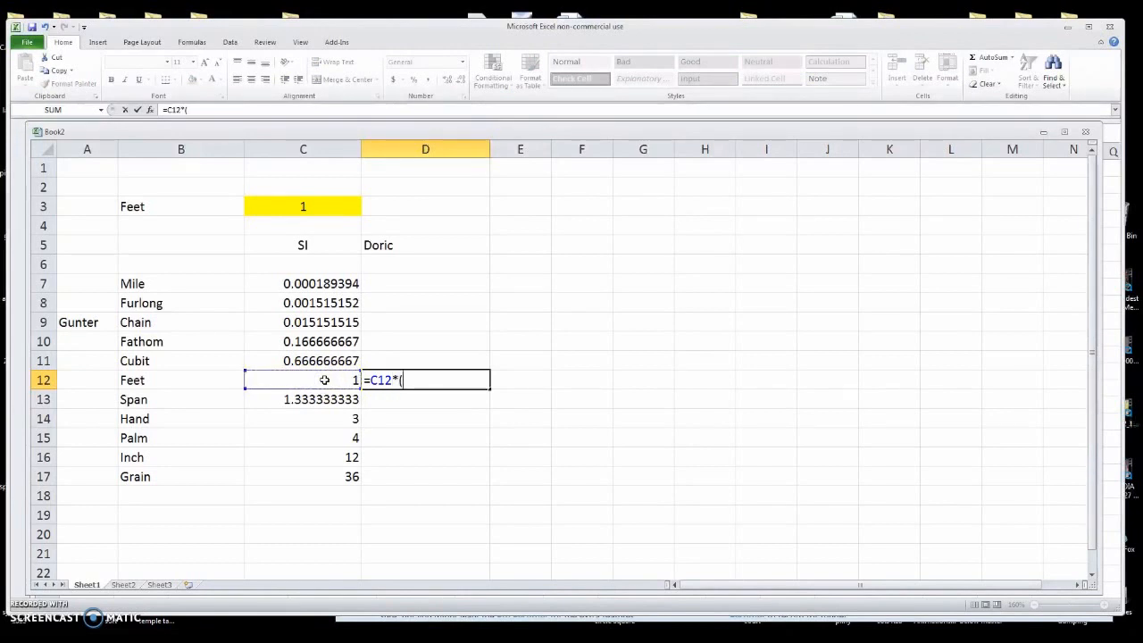
text(*(45/48)
key(Return)
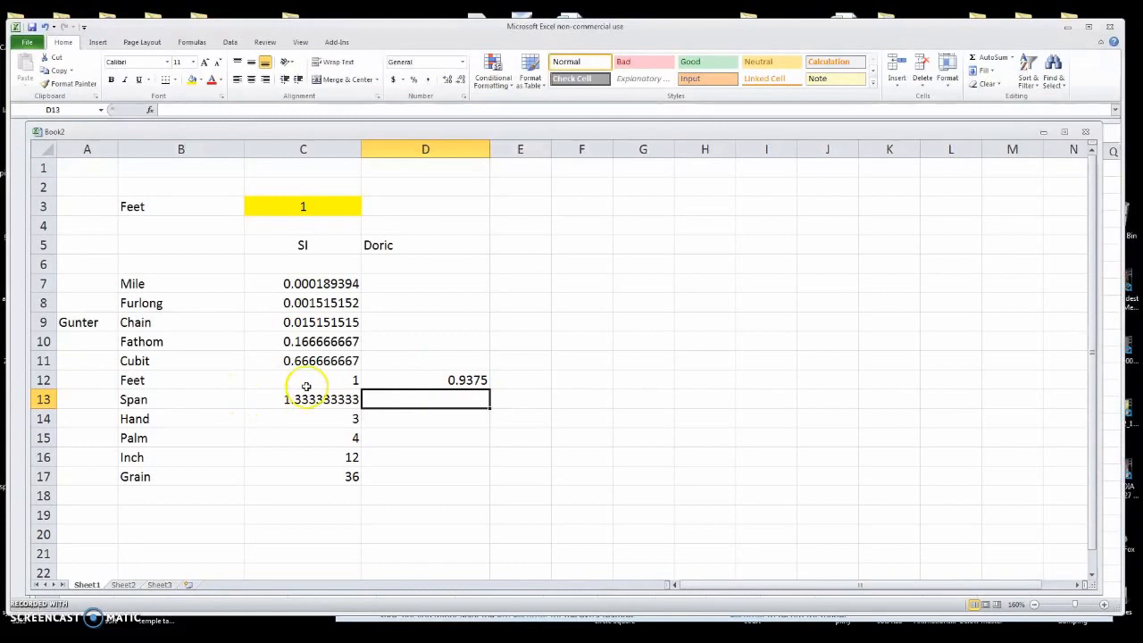
- Set the yellow feet input in C3 to 48
click(332, 209)
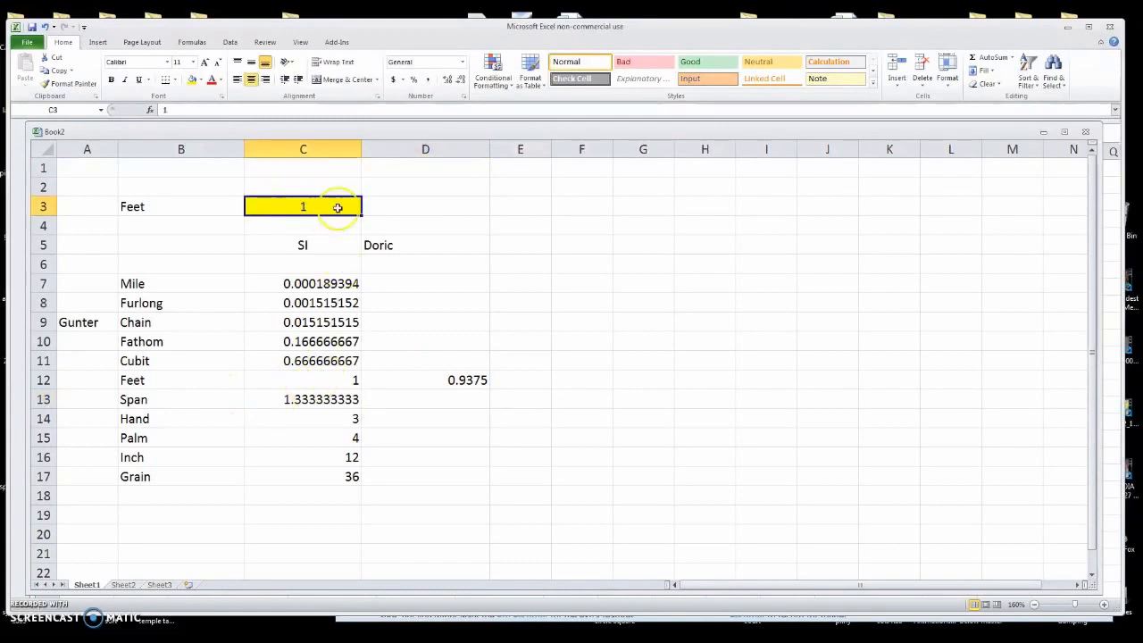
text(4)
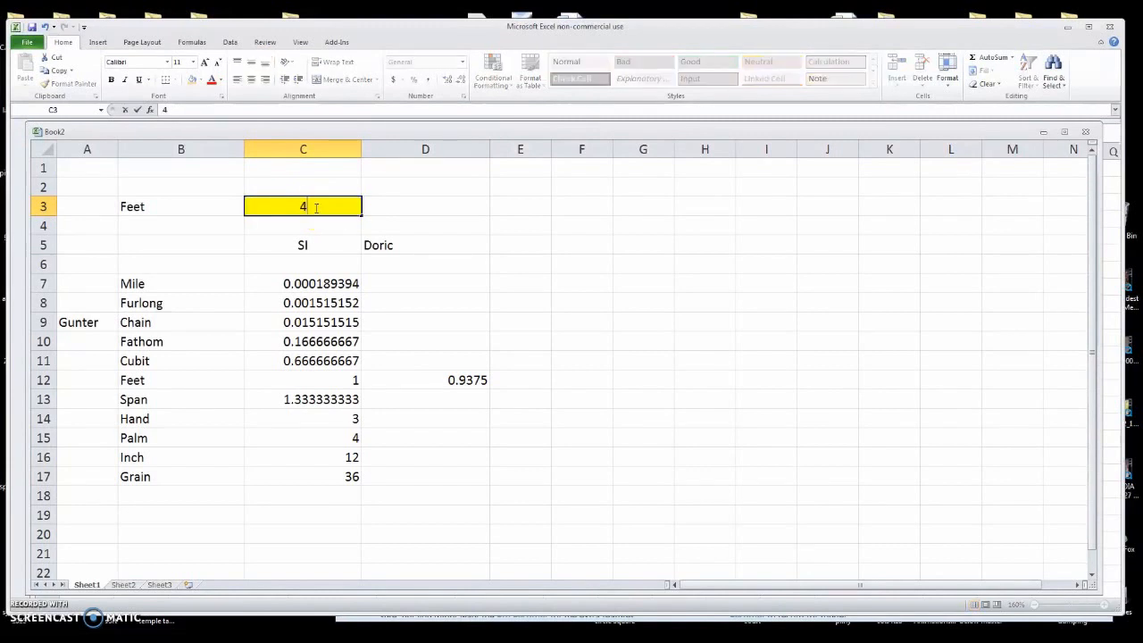
key(Return)
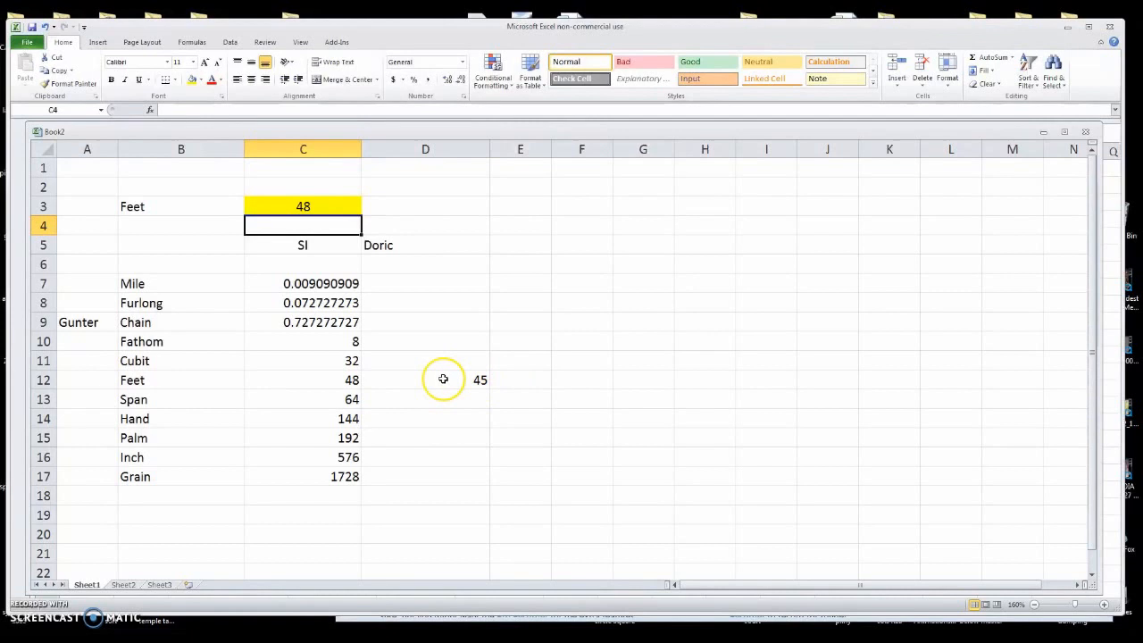
- Narrow column D, widen column E slightly, and enter the heading Ionic in E5
click(480, 149)
drag(487, 149, 523, 149)
click(491, 150)
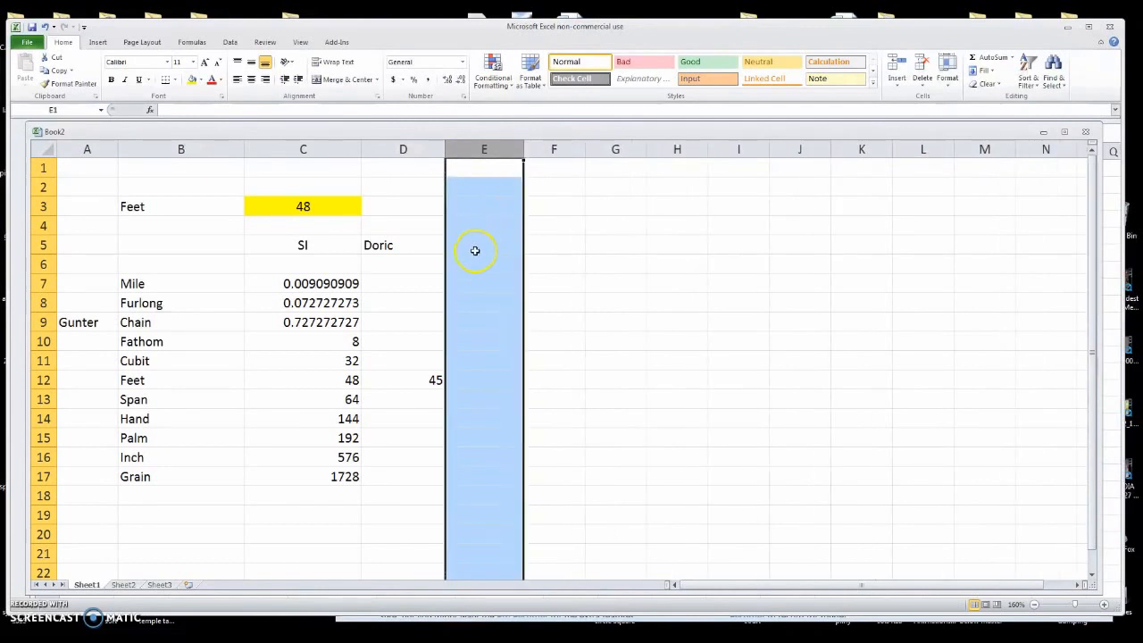
click(481, 241)
text(I)
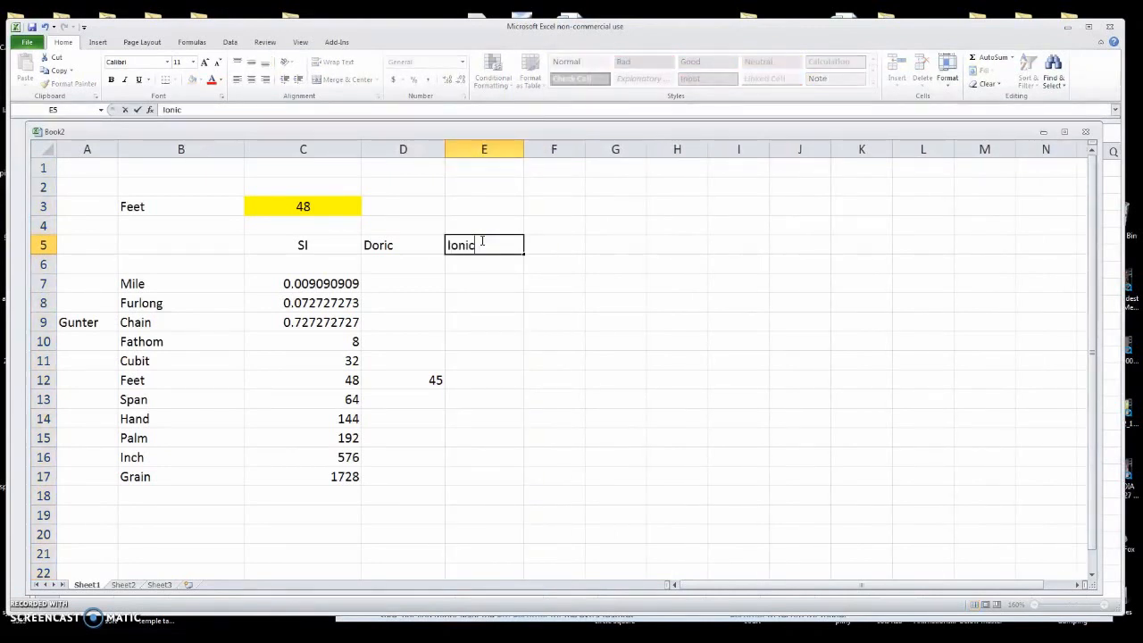
text(onic)
- Enter the formula =C12*(50/48) in E12 to convert common feet to Ionic feet
click(487, 381)
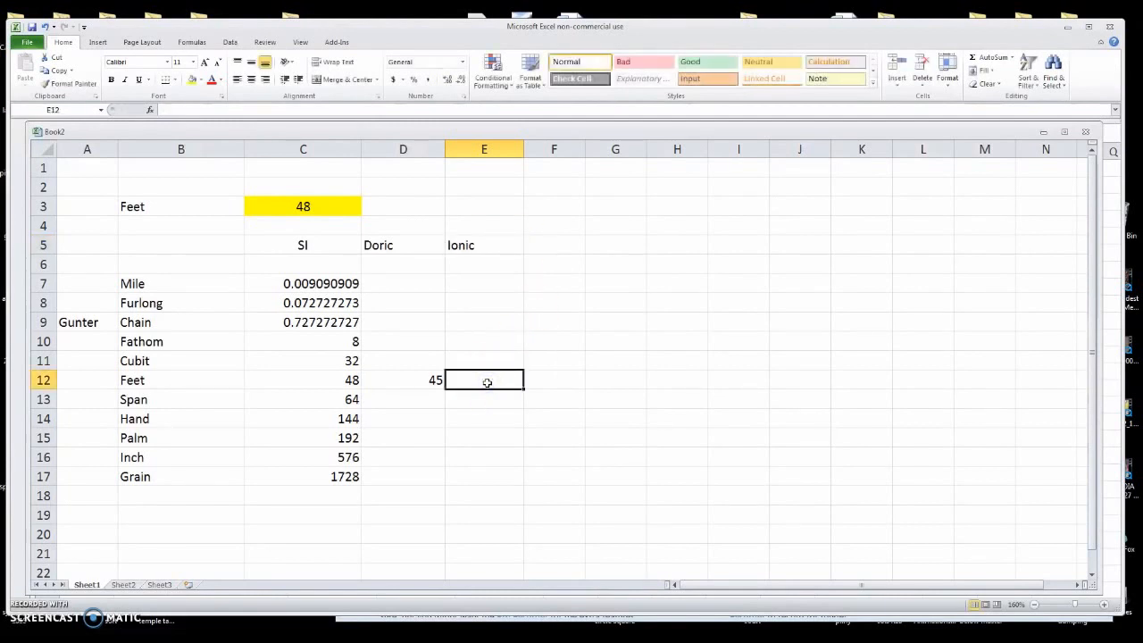
text(=)
click(331, 375)
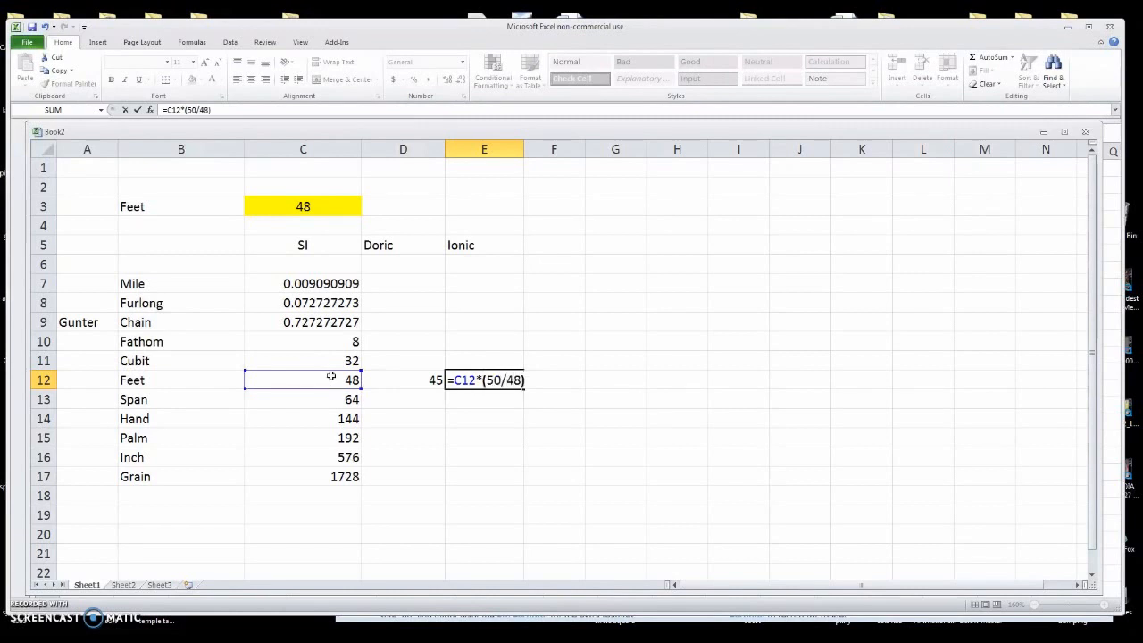
key(Return)
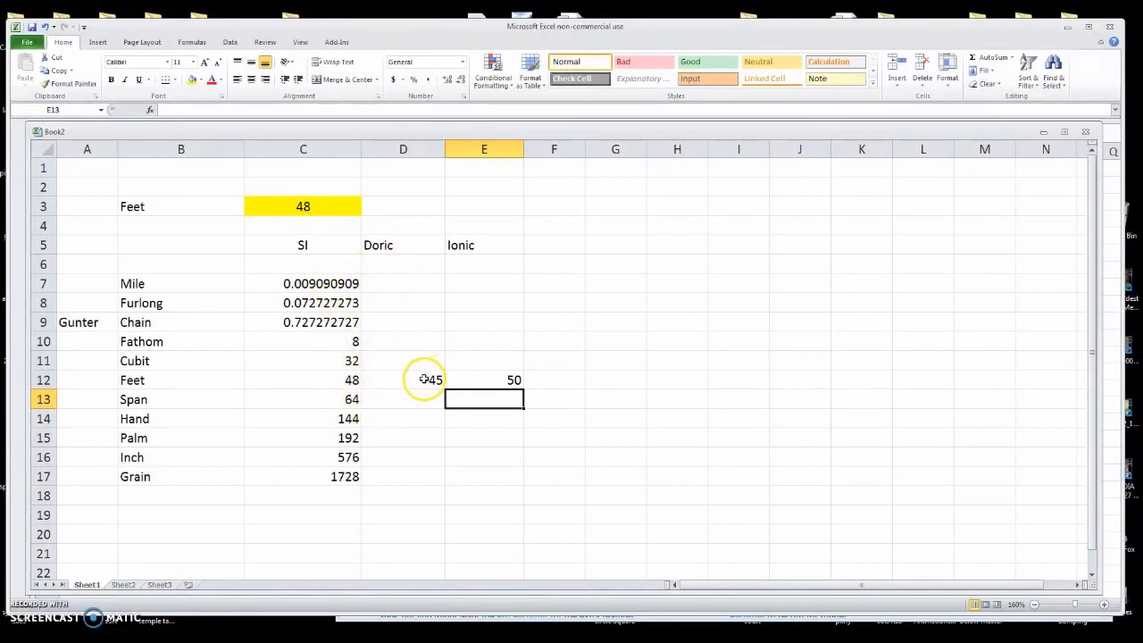
click(493, 382)
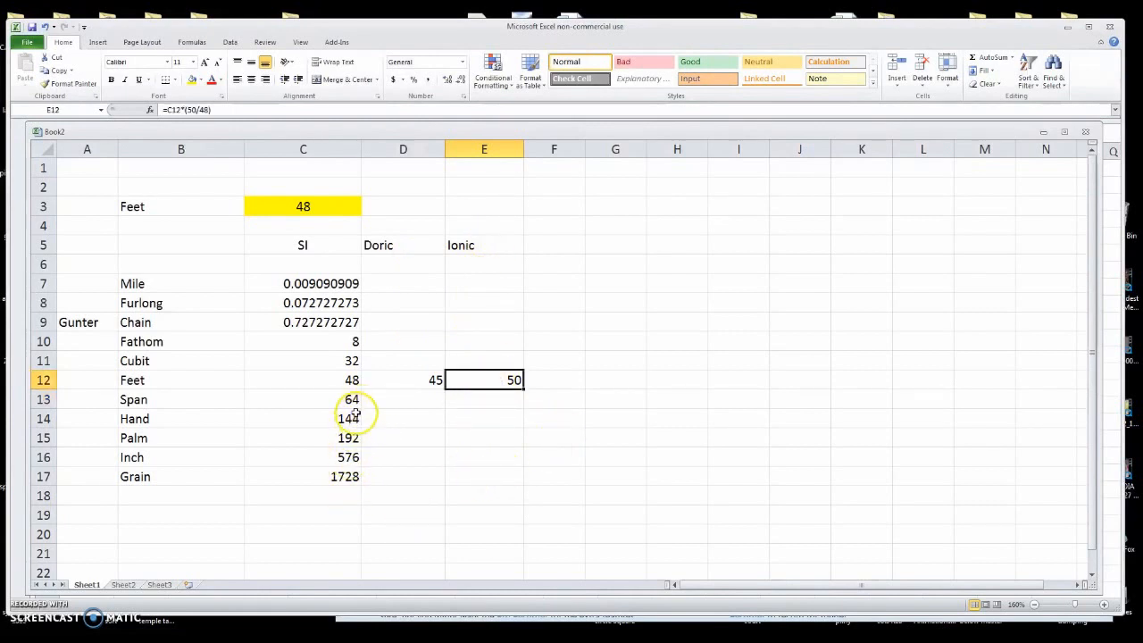
- Fill the Doric formula from D12 down to the Grain row in D17 and up to the Chain row in D9
click(436, 380)
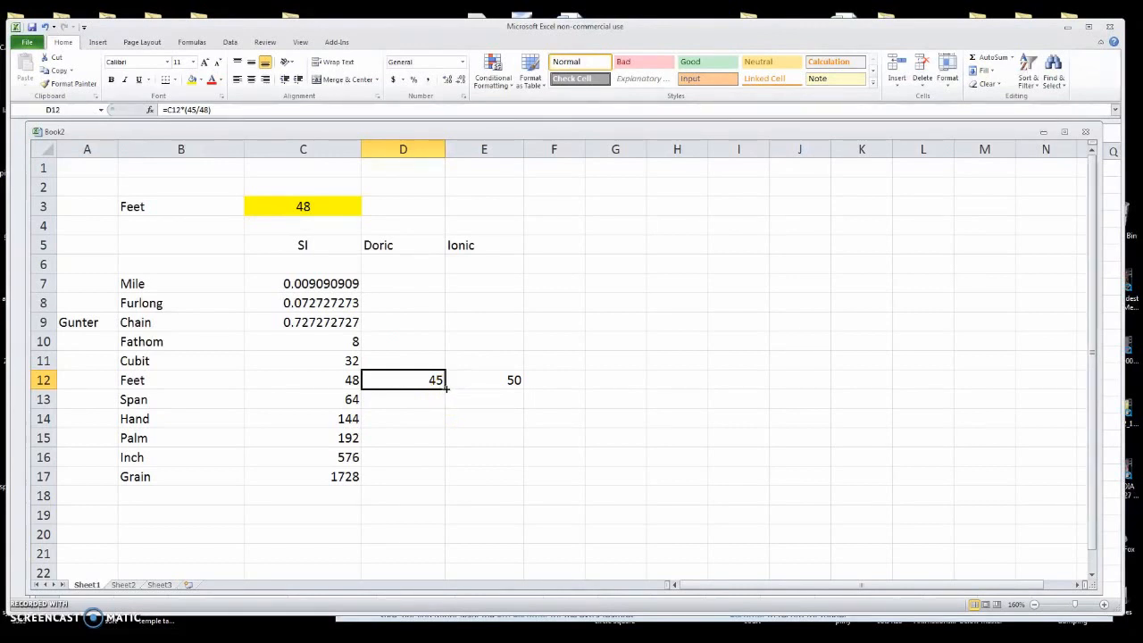
drag(445, 385, 431, 478)
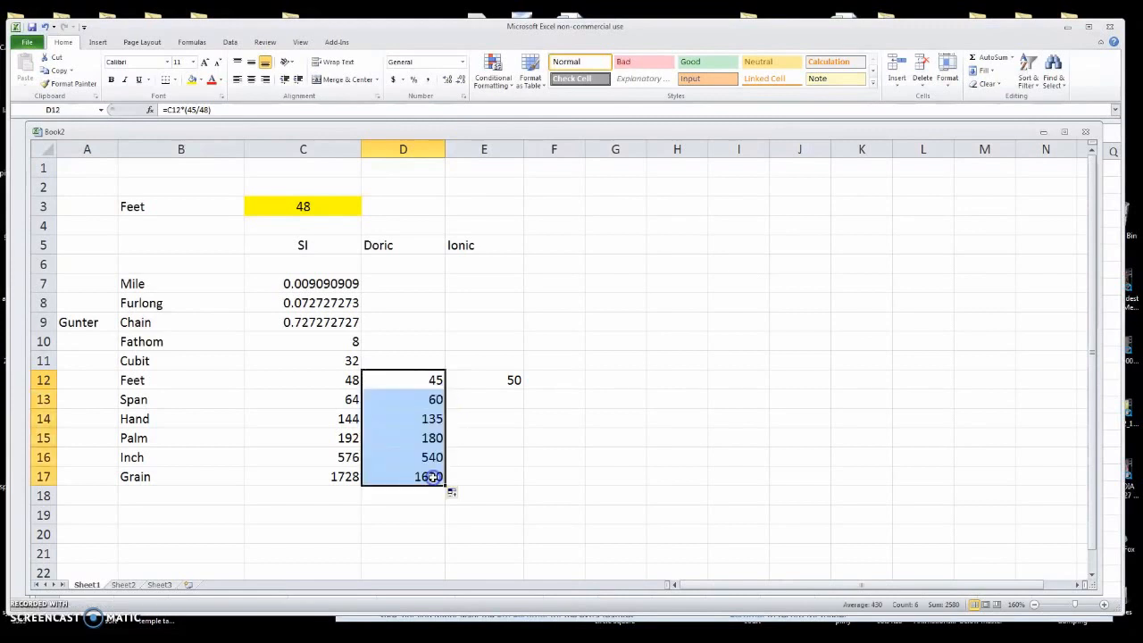
click(415, 382)
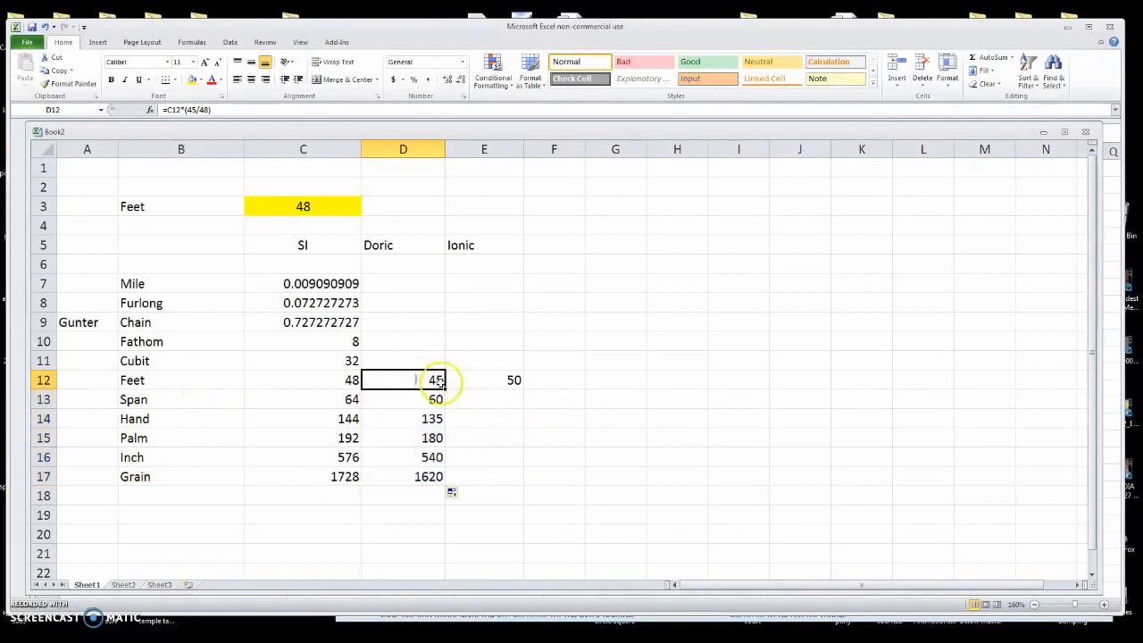
drag(444, 387, 444, 316)
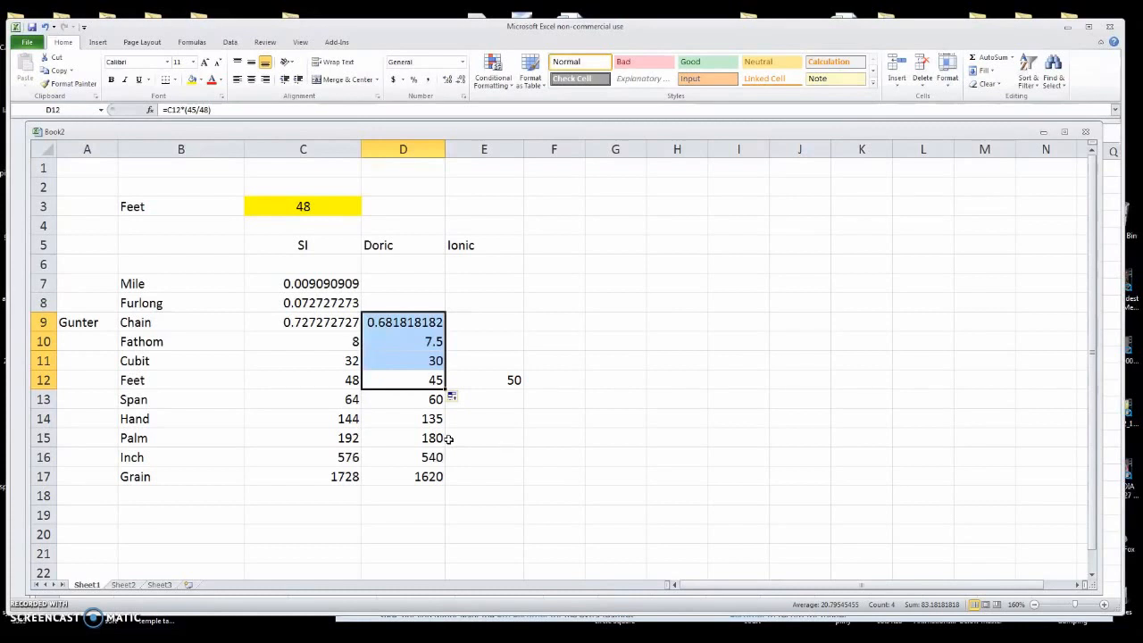
- Fill the Ionic formula from E12 down to the Grain row in E17 and up to the Chain row in E9
click(498, 377)
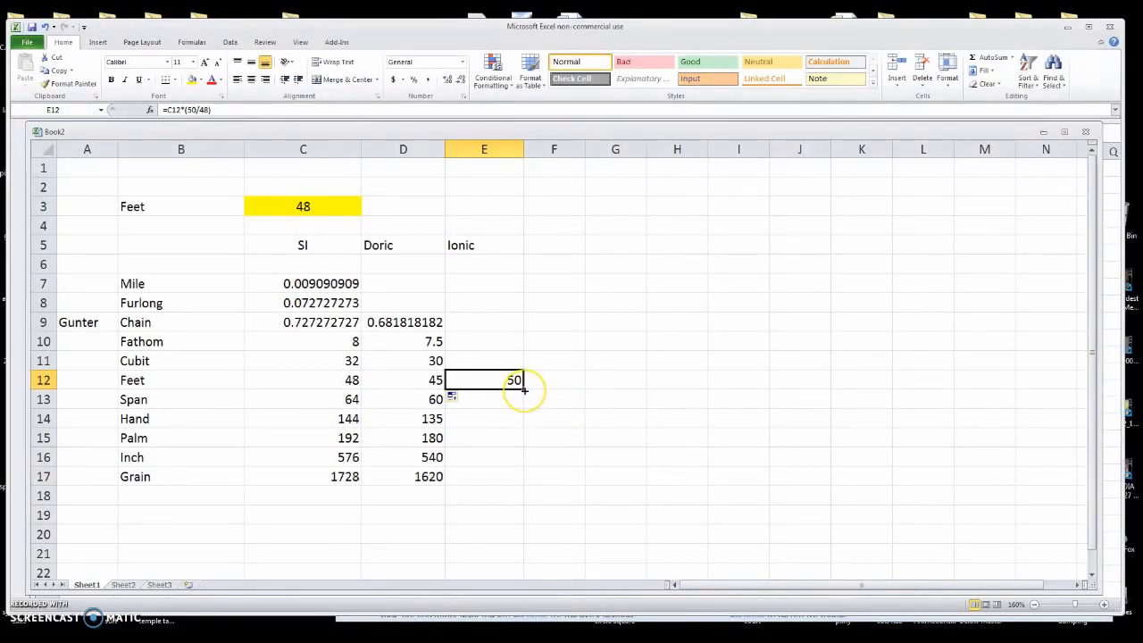
drag(524, 389, 525, 483)
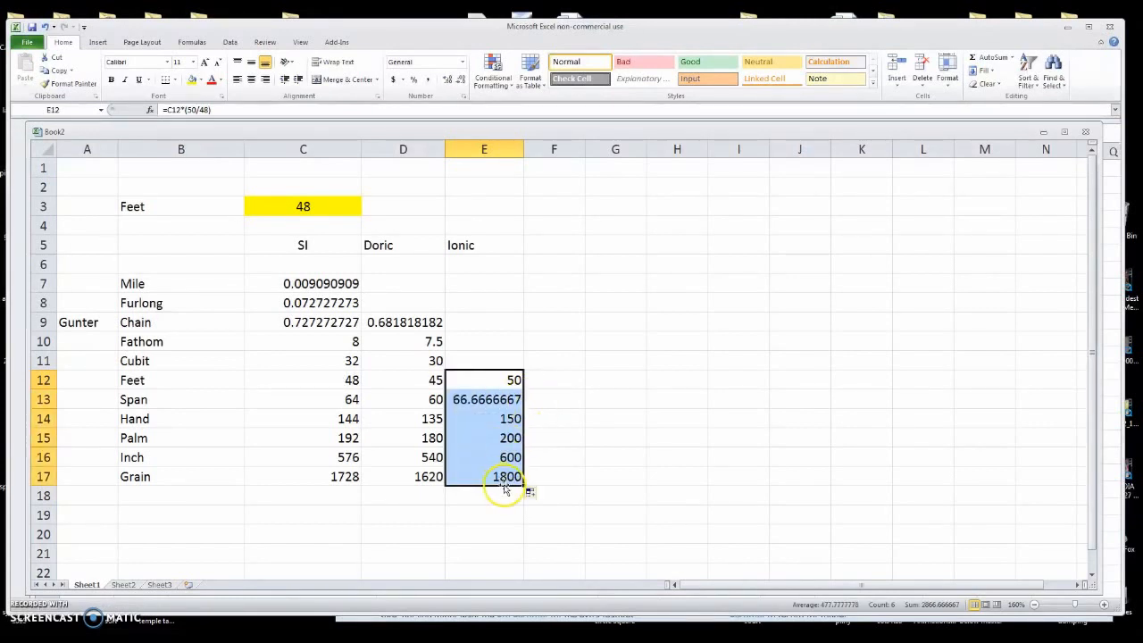
click(513, 379)
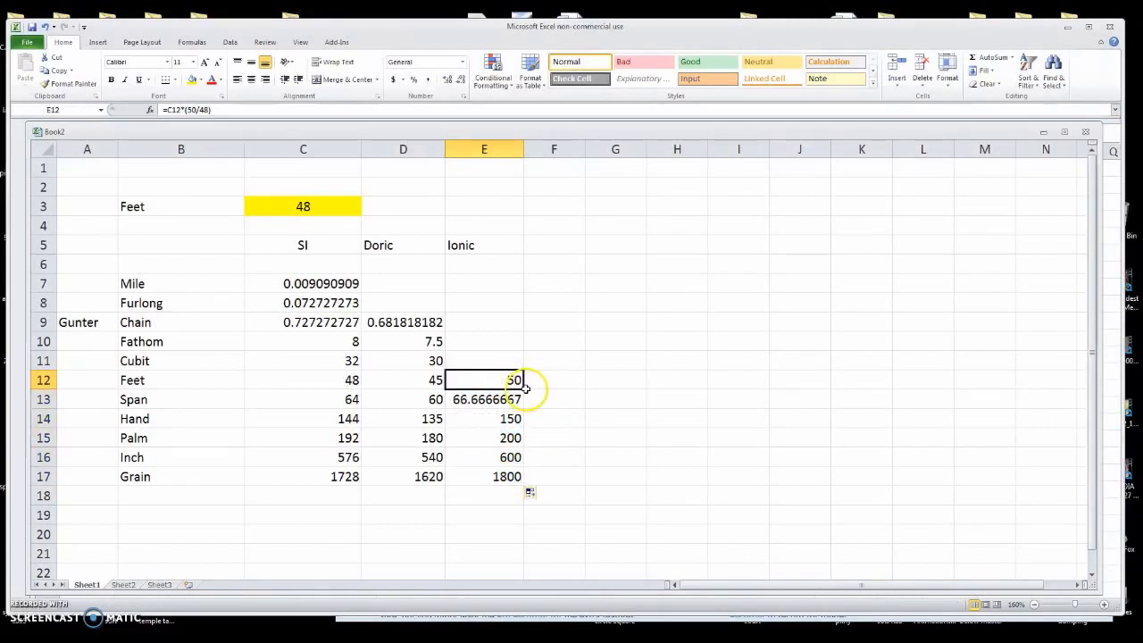
drag(525, 389, 521, 316)
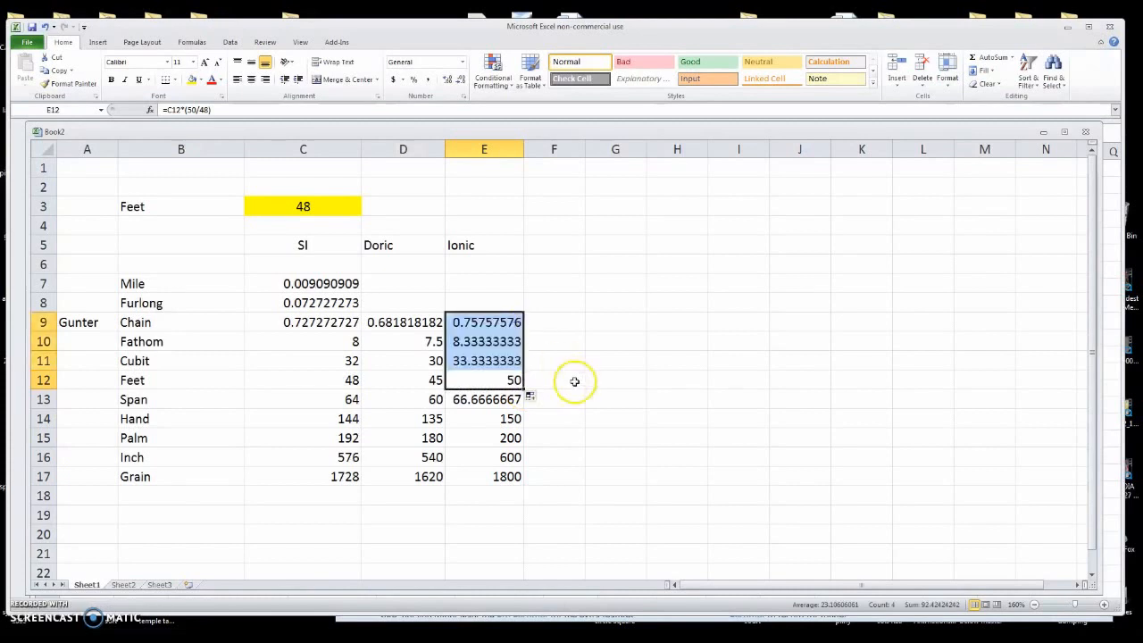
- Test the conversions by entering 1, 24 and 108 in turn as the yellow feet input in C3
click(315, 207)
text(1)
key(Return)
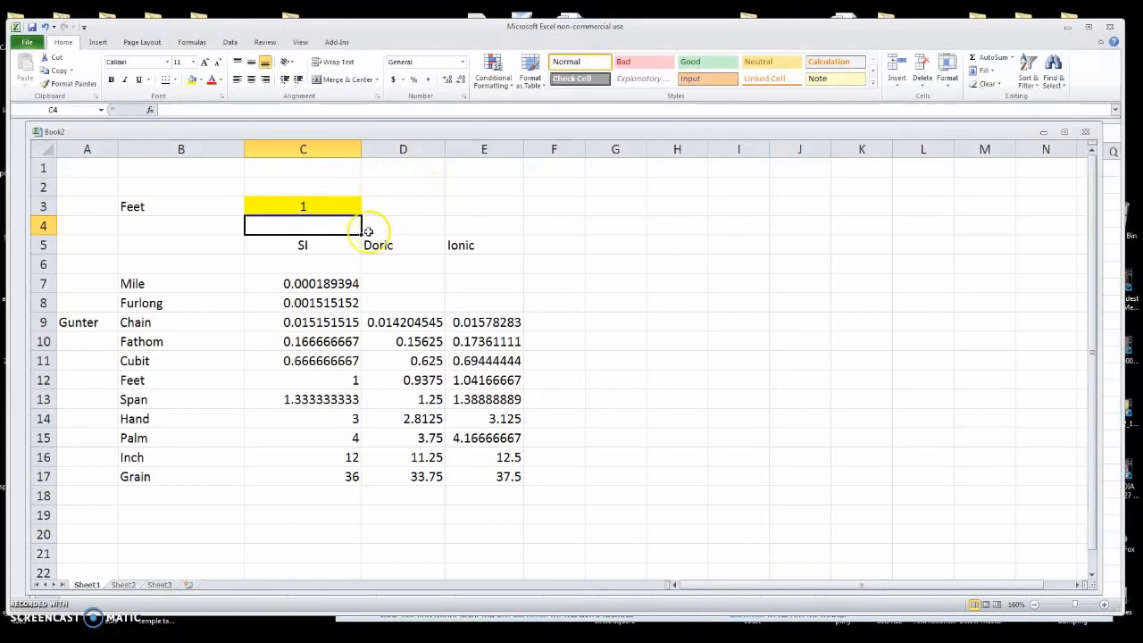
click(319, 208)
text(2)
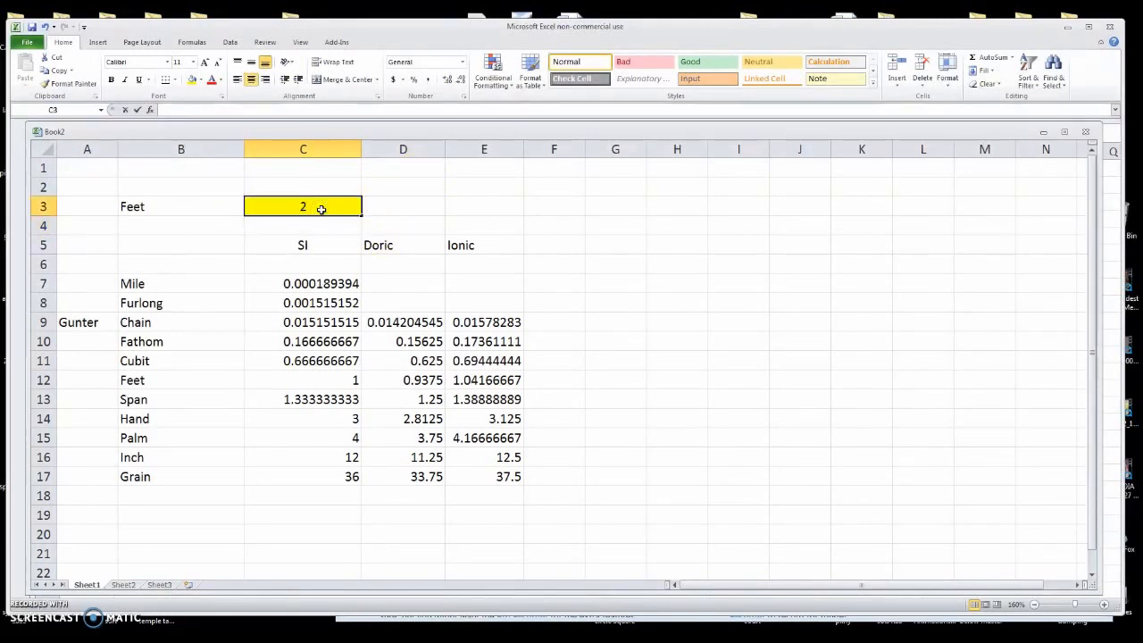
text(4)
key(Return)
click(321, 208)
text(108)
key(Return)
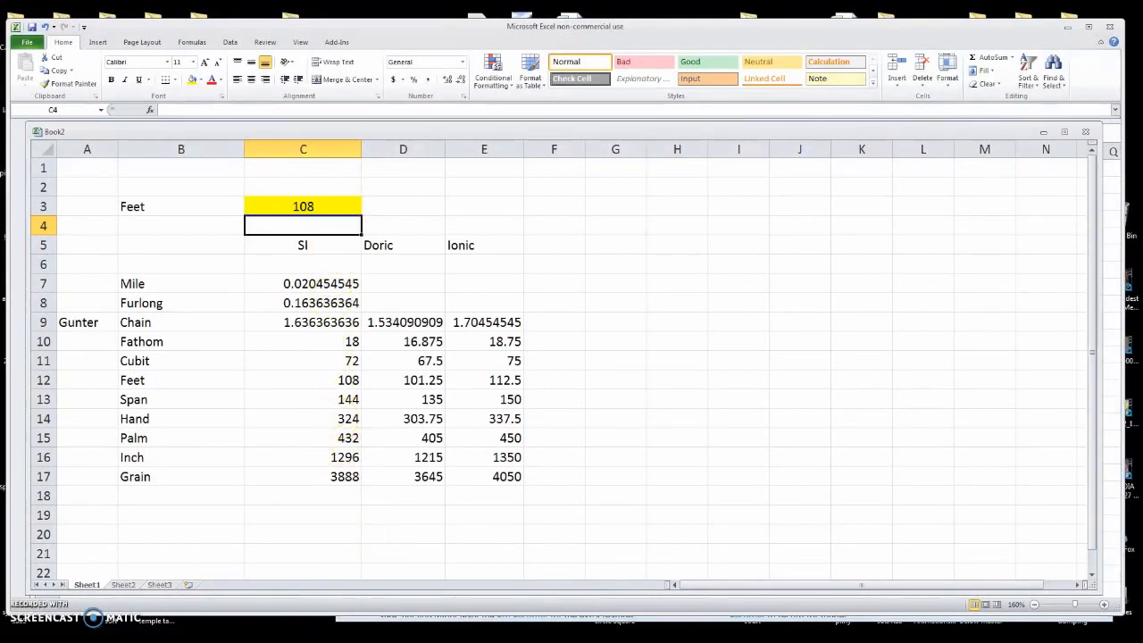
- Switch to Calculator and convert a length of 1 mile to feet
click(314, 641)
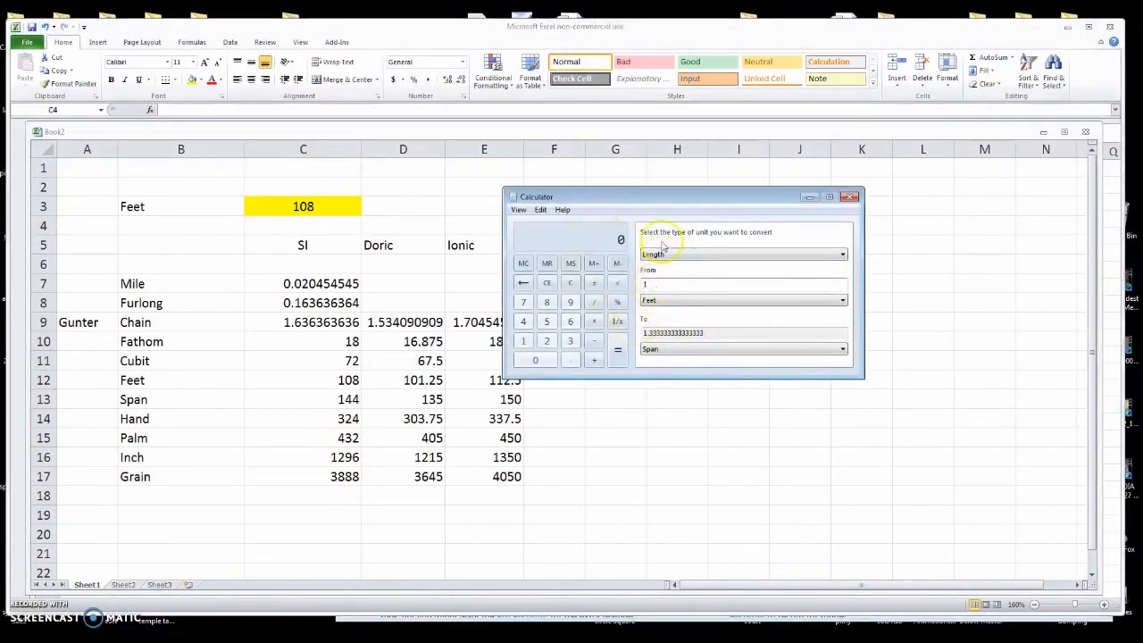
click(683, 299)
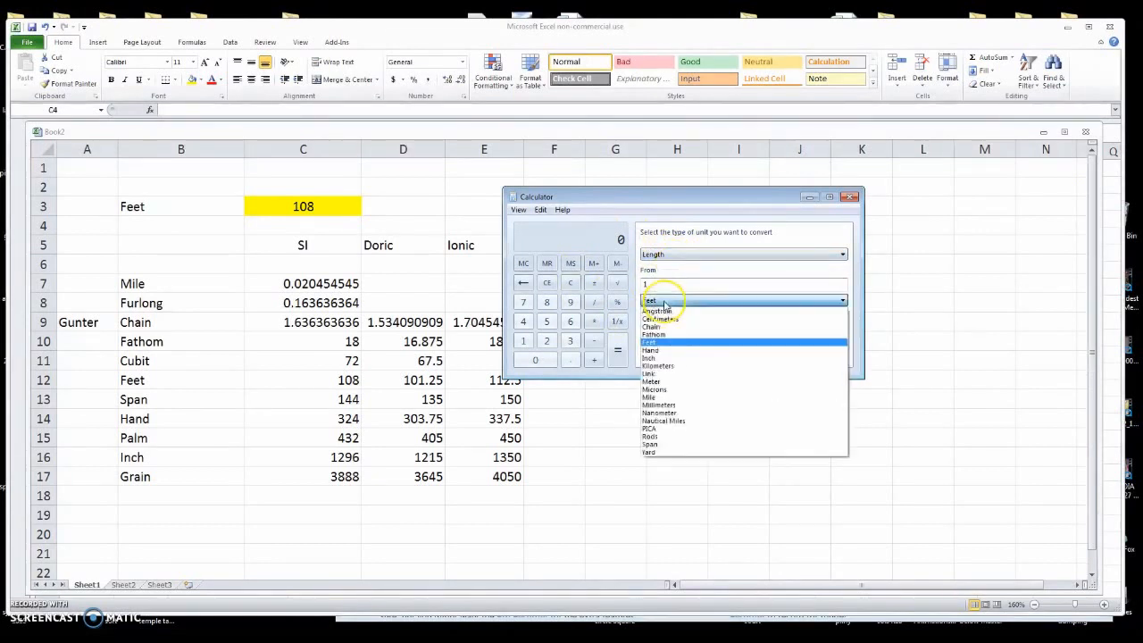
click(651, 397)
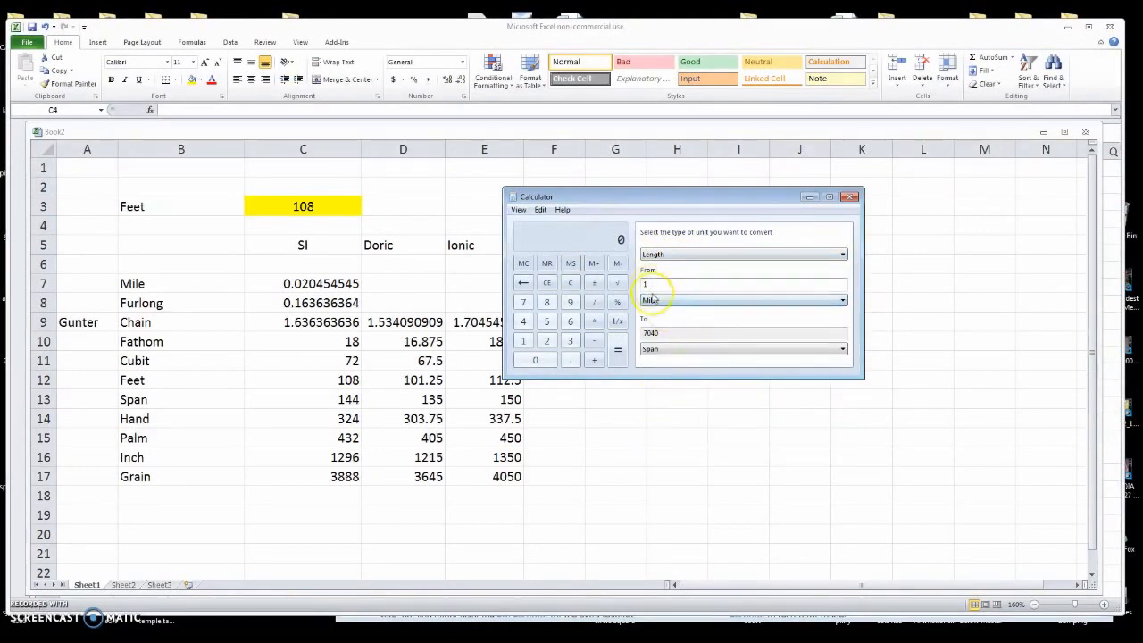
click(655, 348)
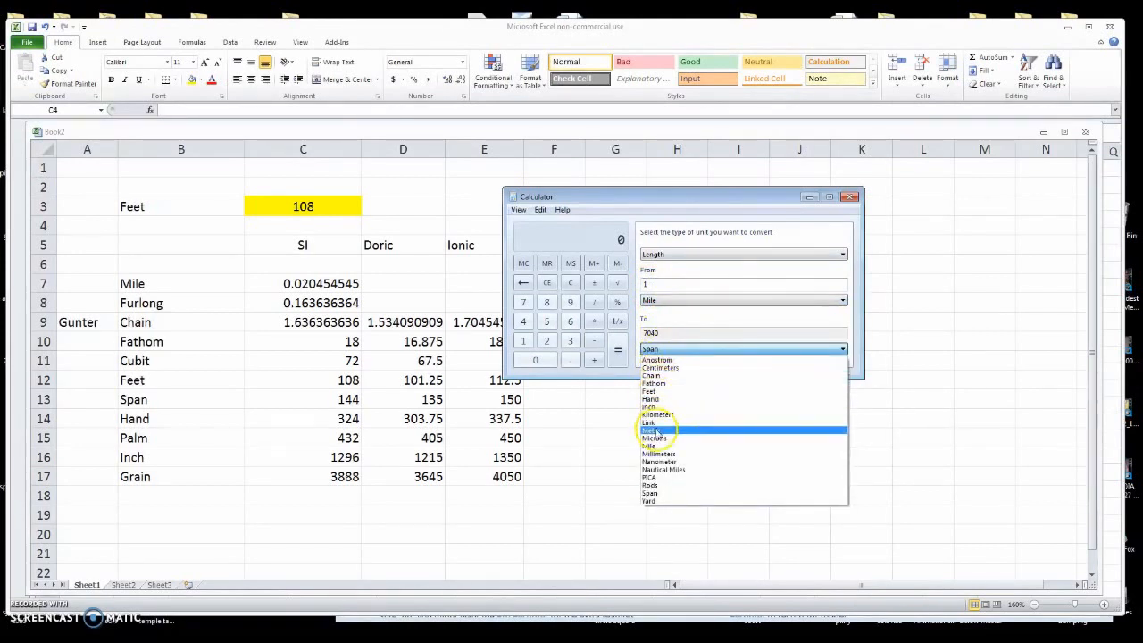
click(655, 391)
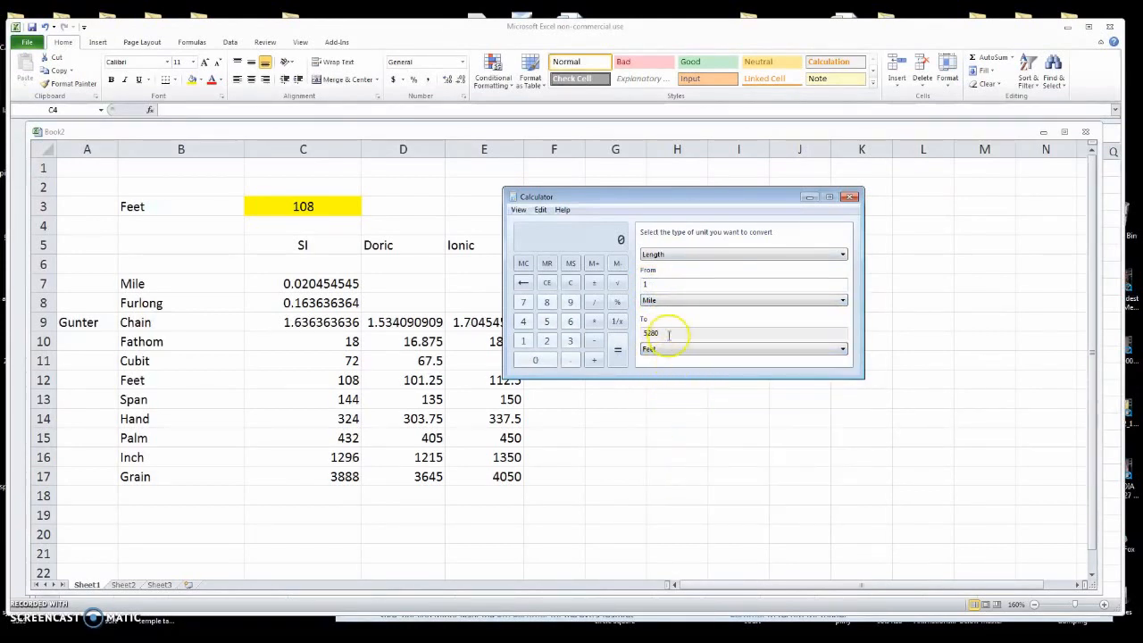
- Convert 1 kilometer to feet for comparison, return the source unit to Mile, and move the calculator clear of the table
click(661, 301)
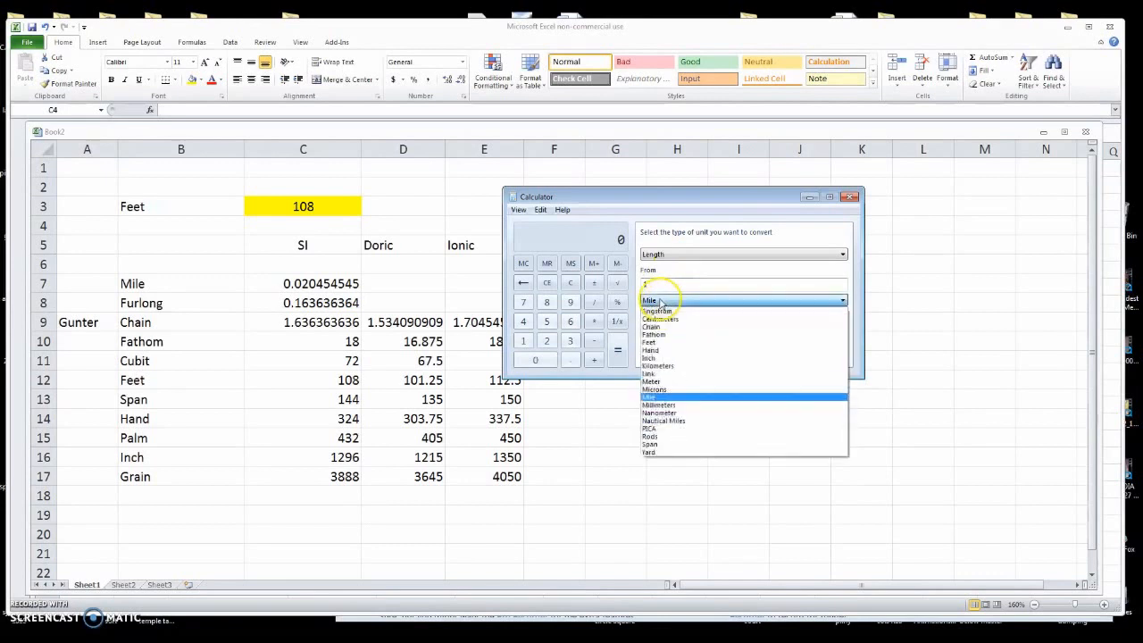
click(657, 366)
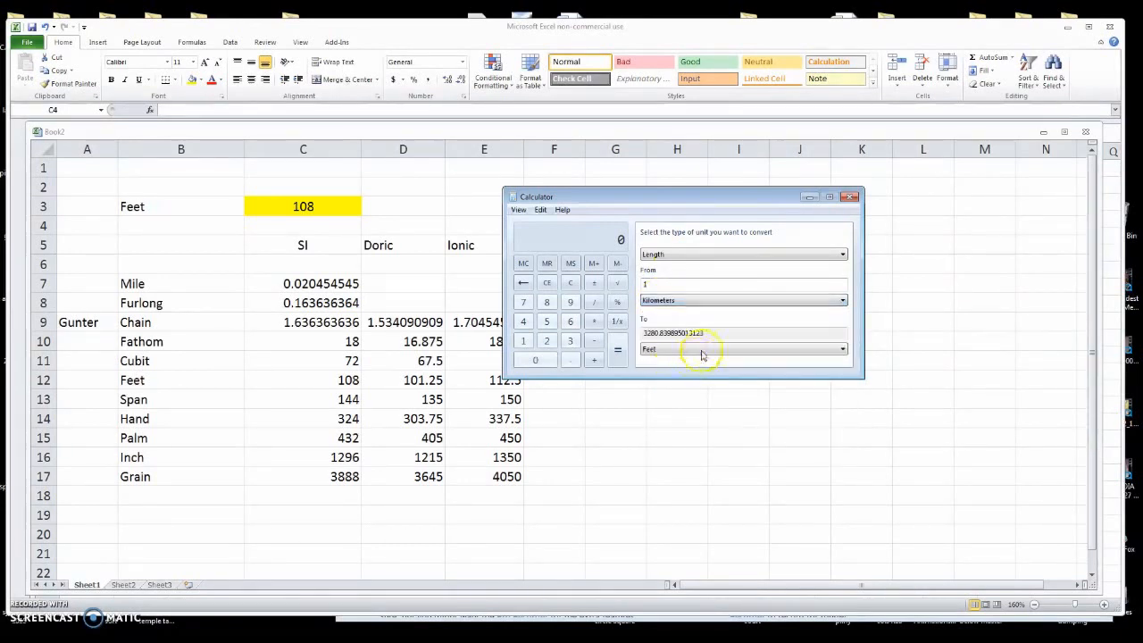
click(666, 301)
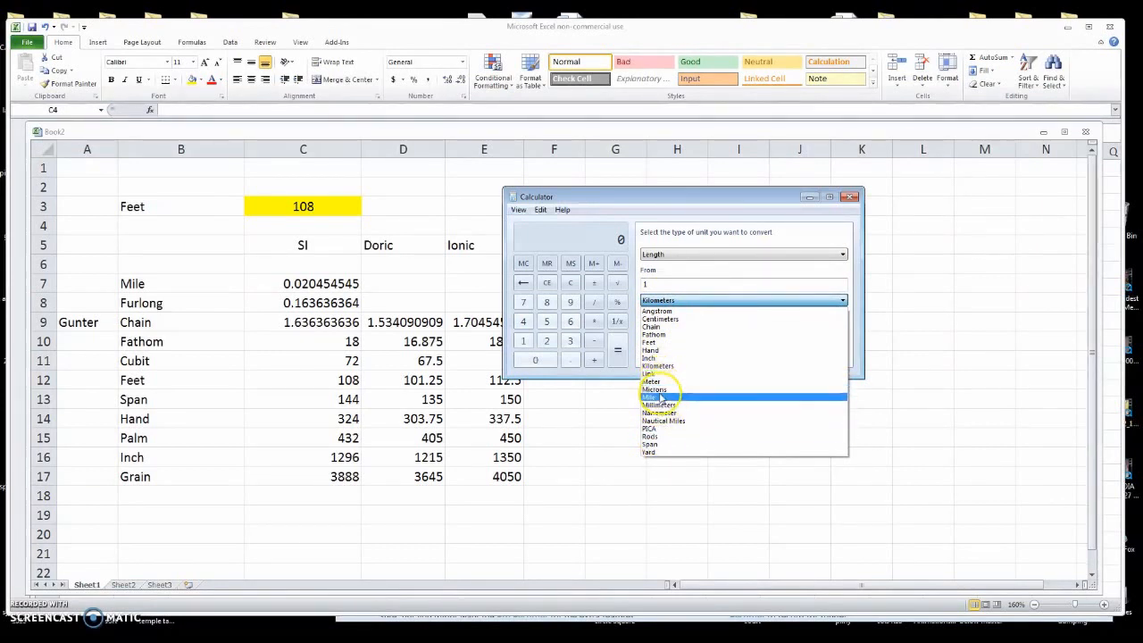
click(659, 398)
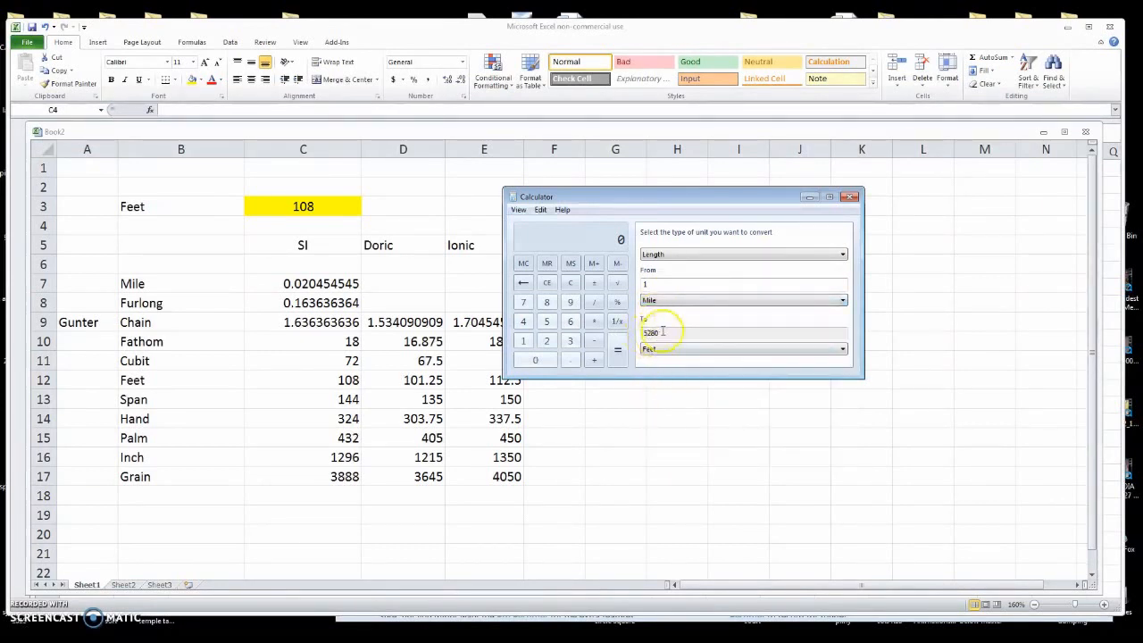
drag(781, 208, 917, 155)
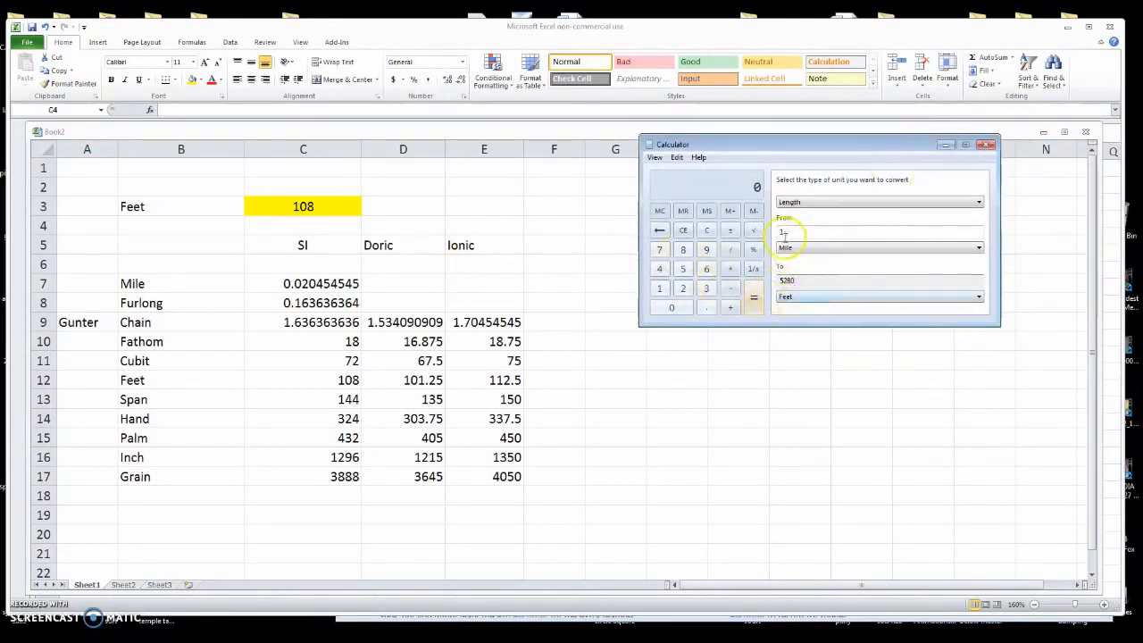
click(872, 277)
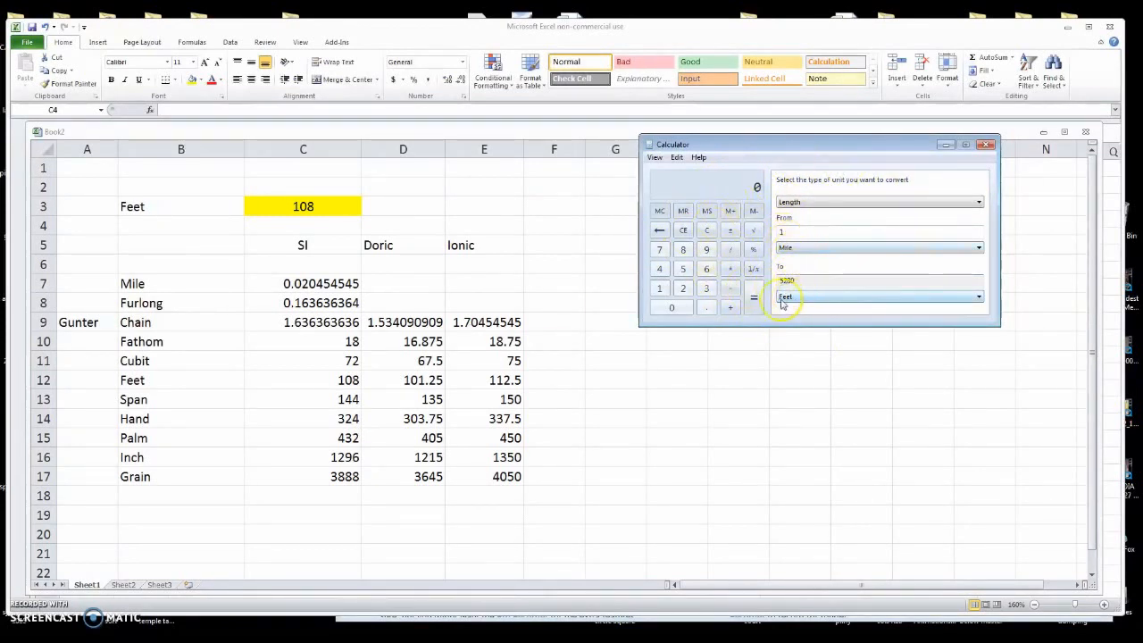
- Return to the spreadsheet and set the yellow feet input in C3 to 5280
click(294, 206)
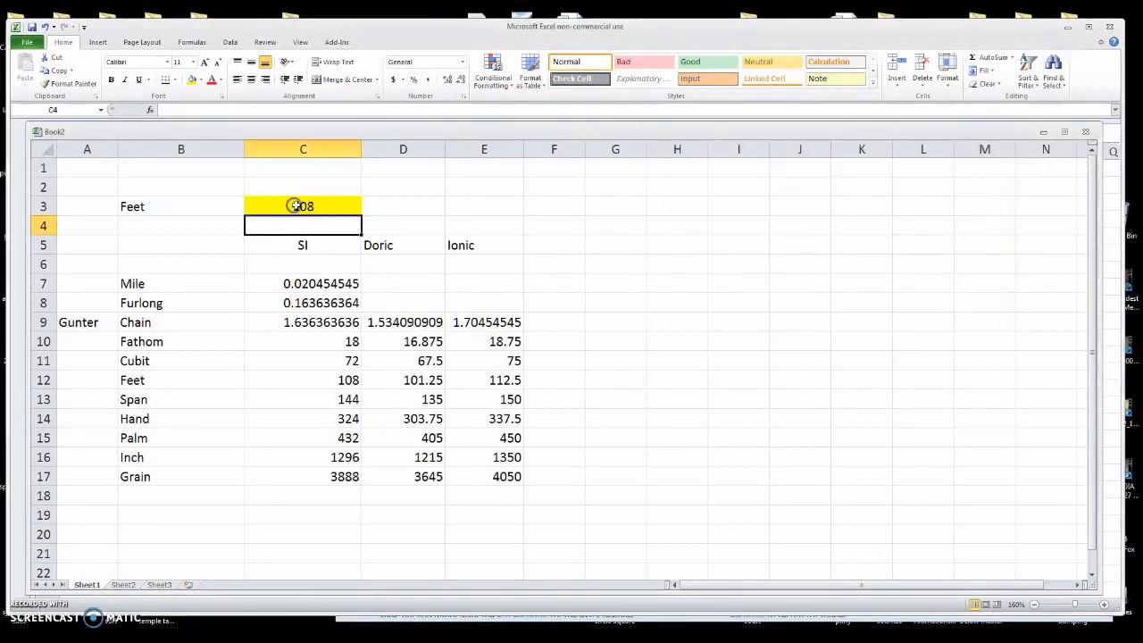
click(291, 206)
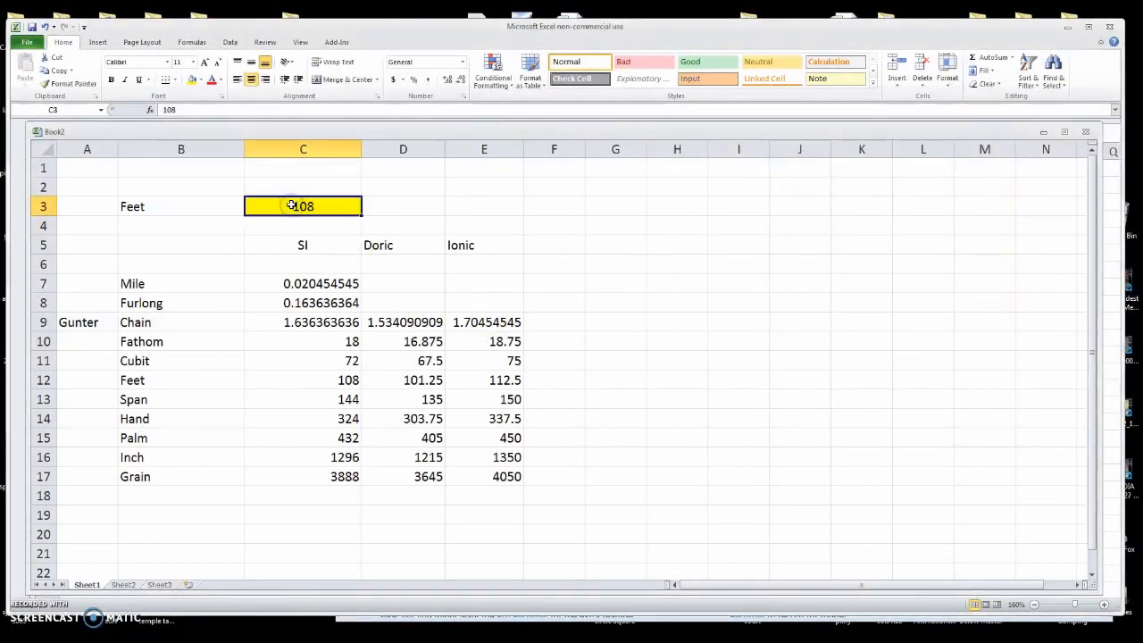
text(5280)
key(Return)
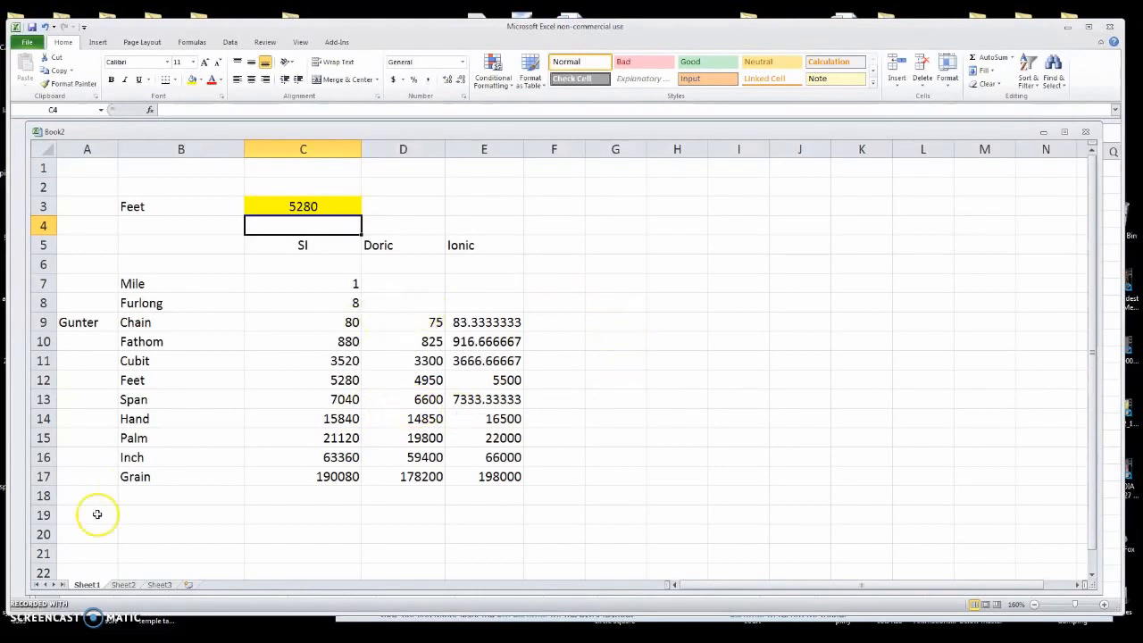
- Enter the heading Cremona in F5 and widen column F slightly
click(561, 244)
text(Cremona)
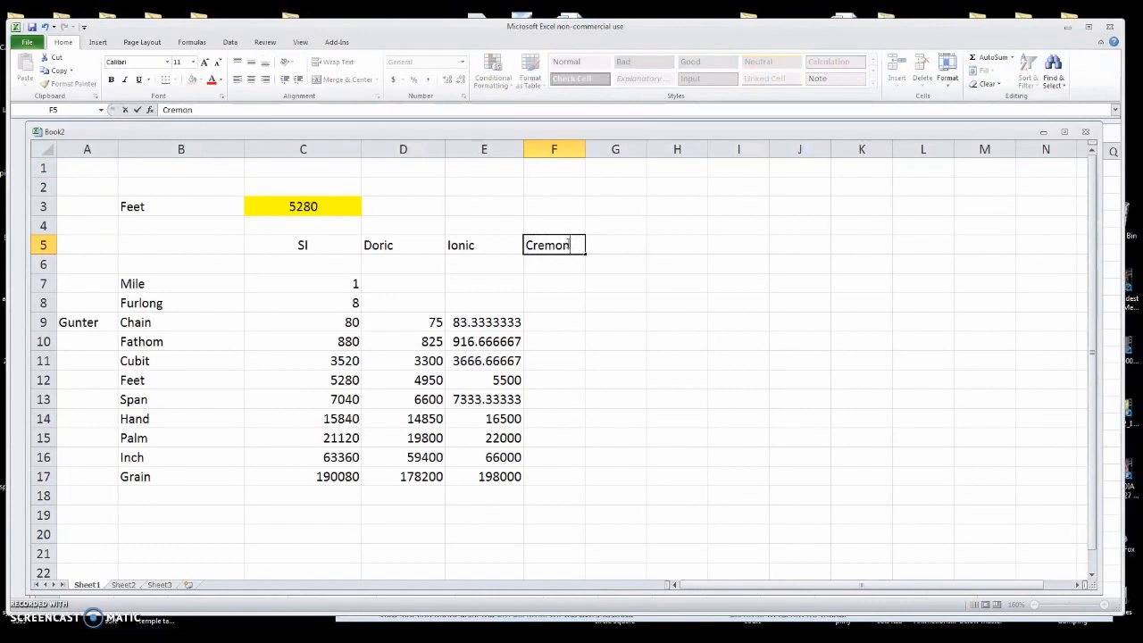
click(579, 148)
drag(586, 147, 601, 148)
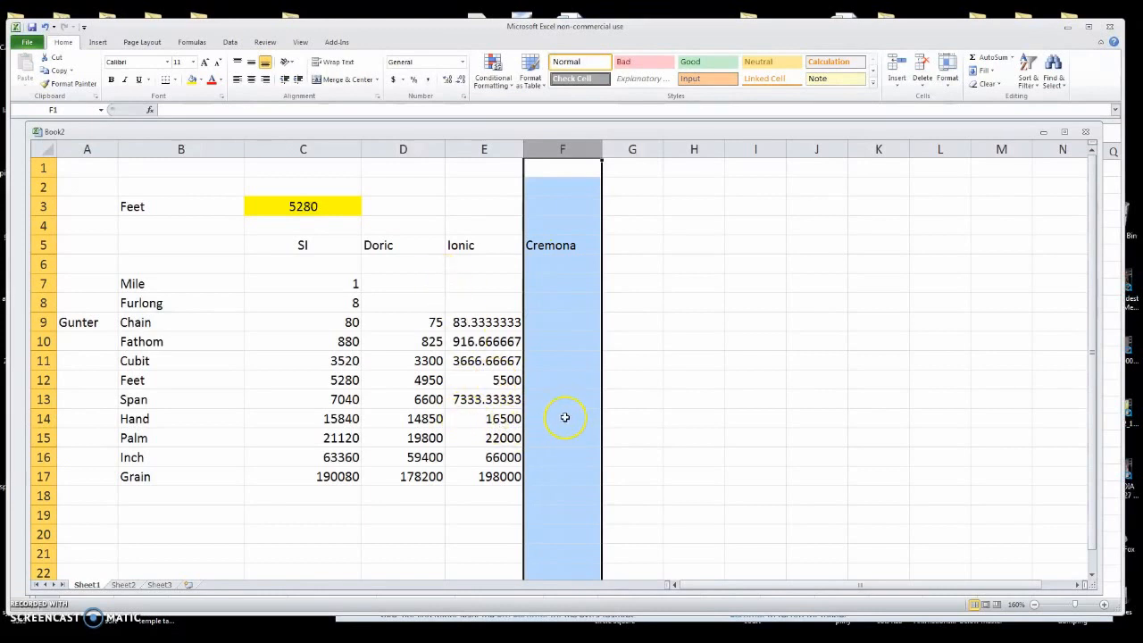
- Enter the formula =C12*(6/7) in F12 to convert common feet to Cremona feet
click(174, 384)
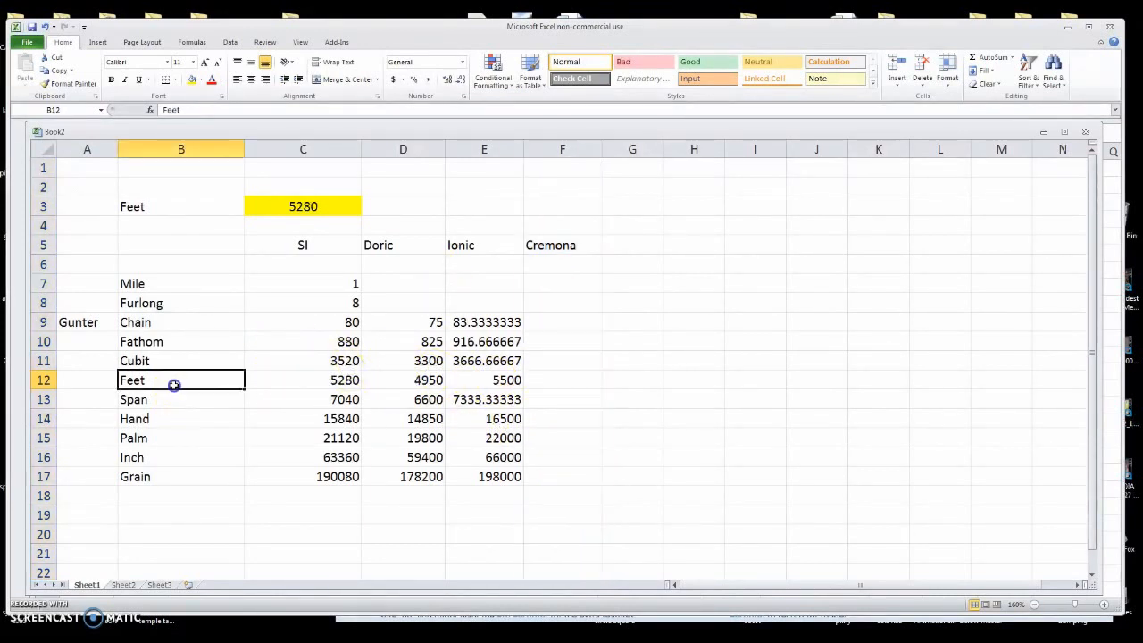
click(594, 384)
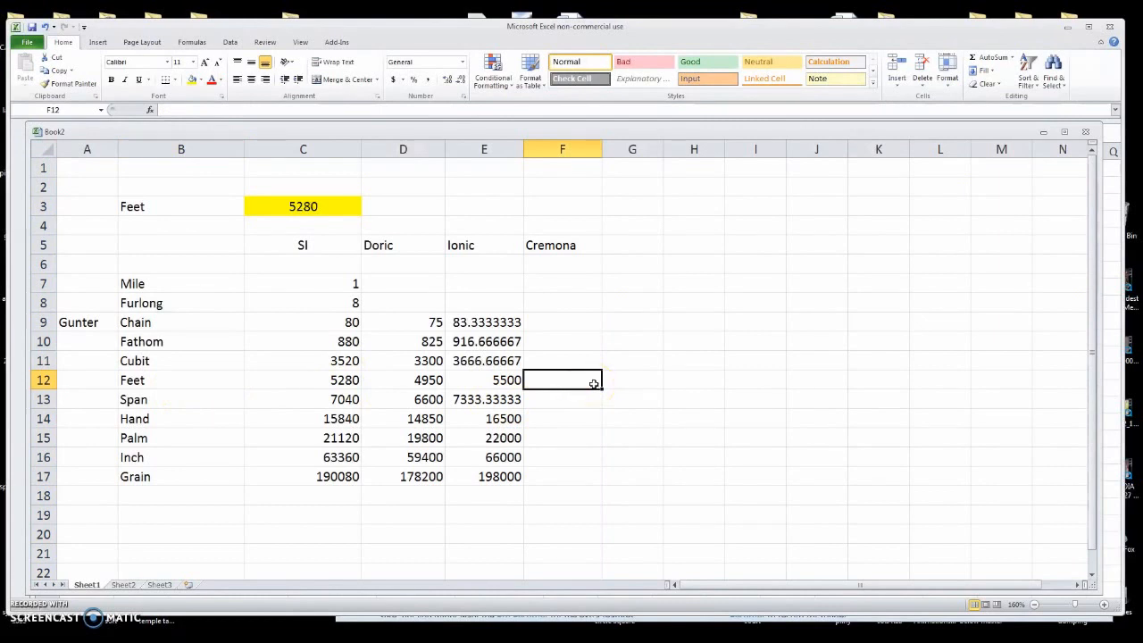
text(=)
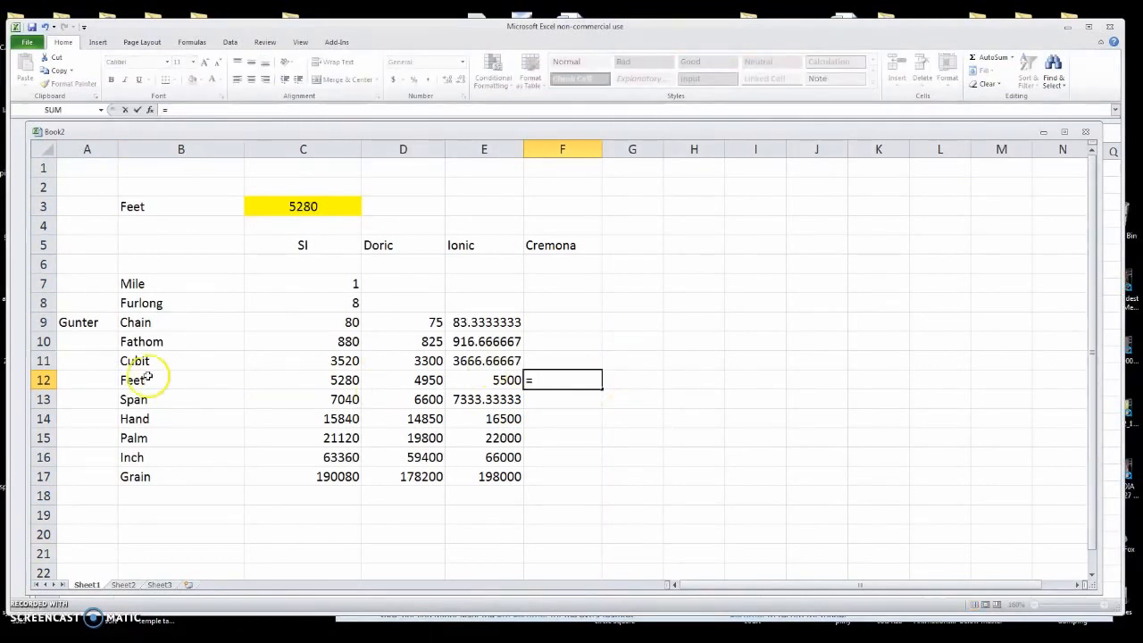
click(341, 380)
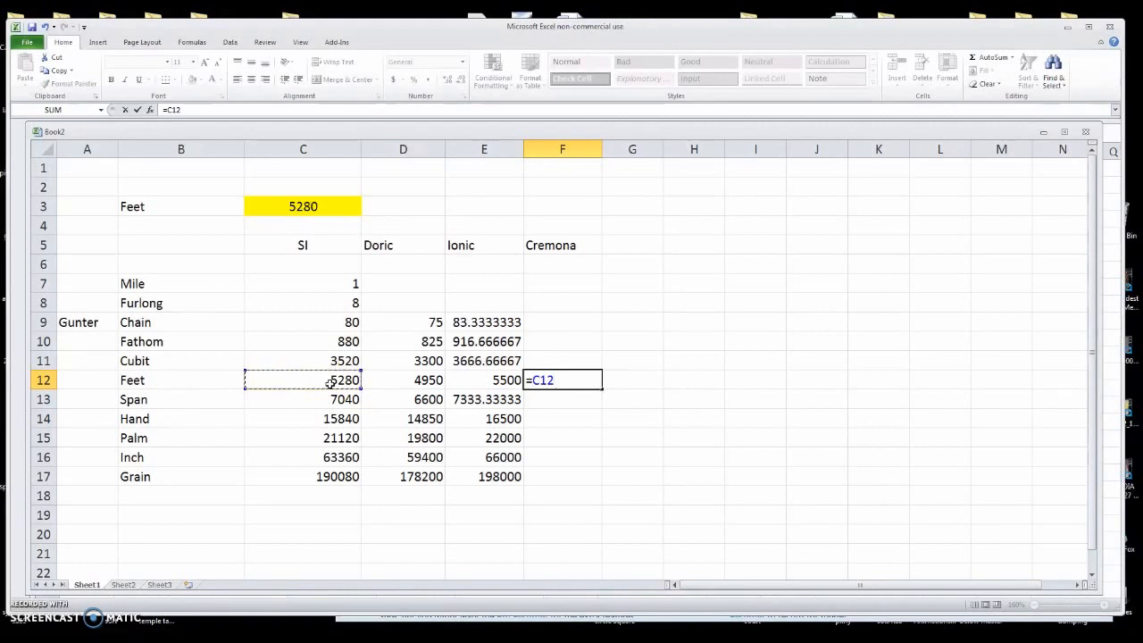
text(*(6/7)
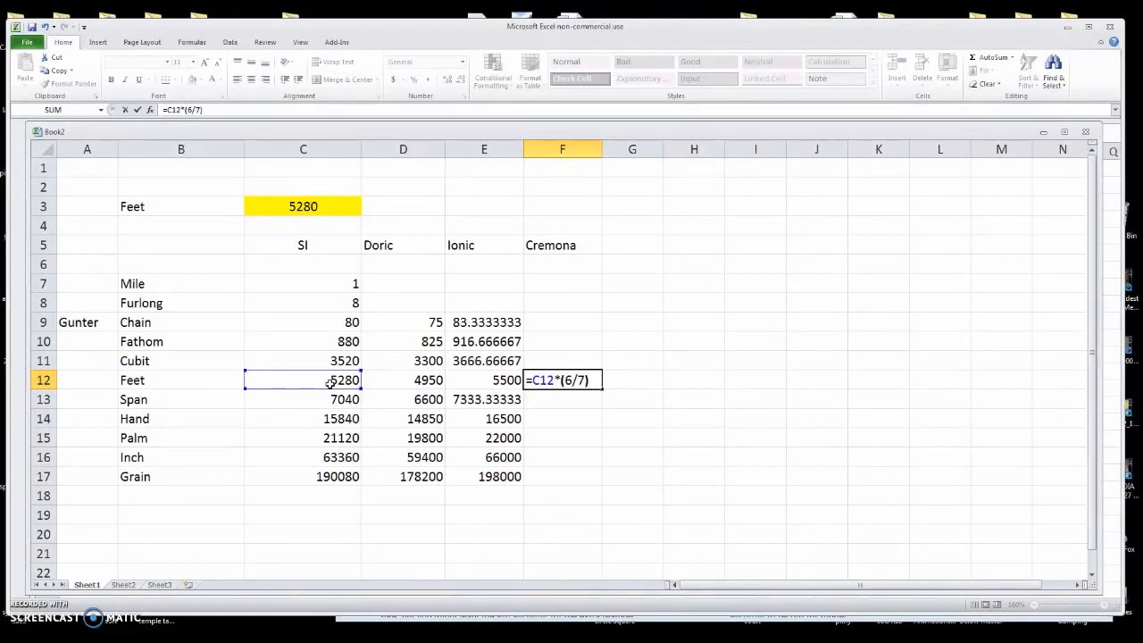
key(Return)
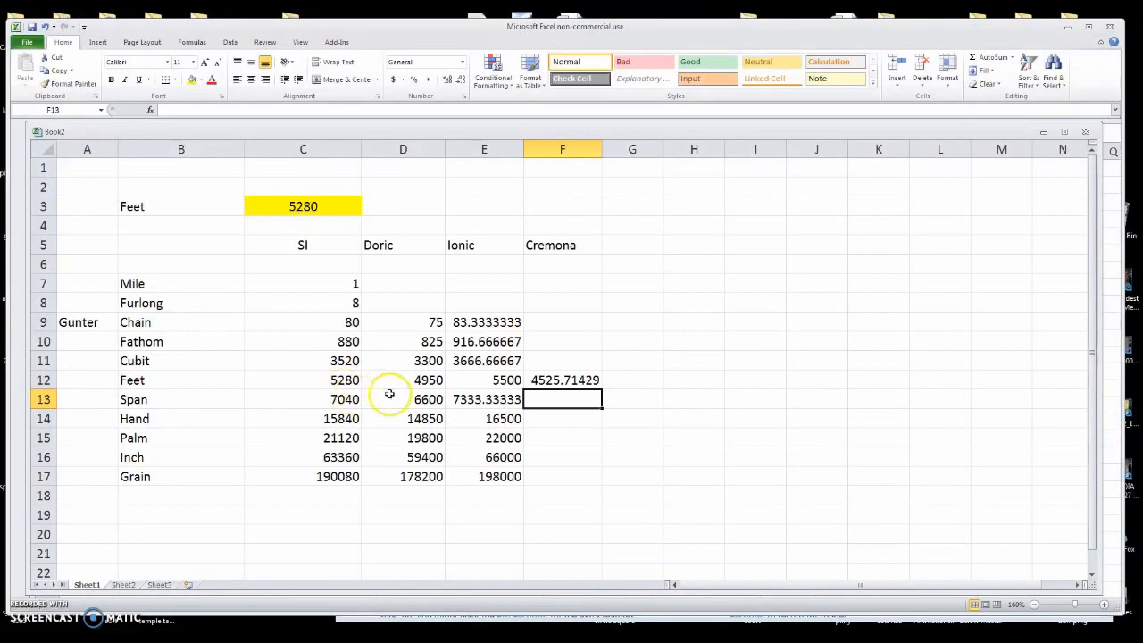
- Set the yellow feet input in C3 to 168
click(331, 206)
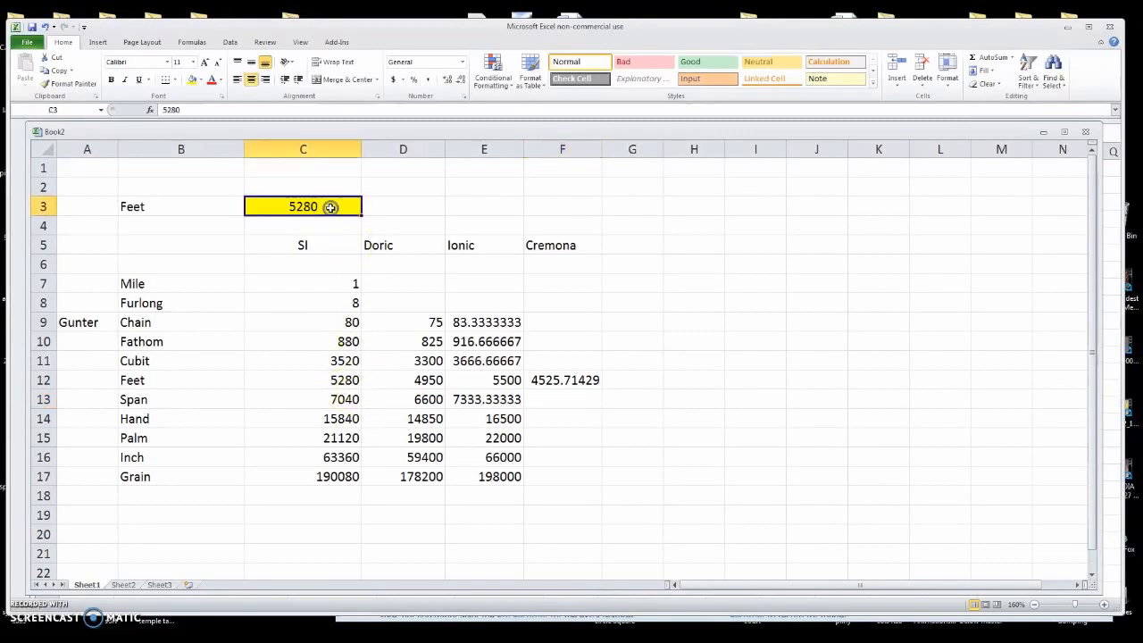
text(168)
key(Return)
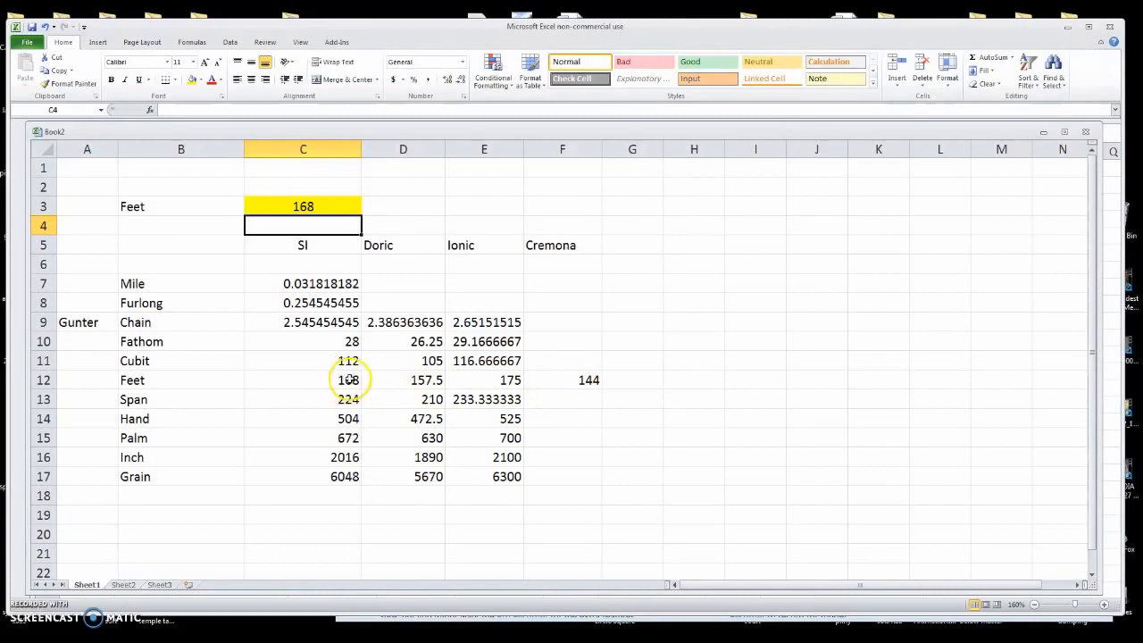
- Fill the Cremona formula from F12 down to the Grain row in F17 and up to the Chain row in F9
click(572, 383)
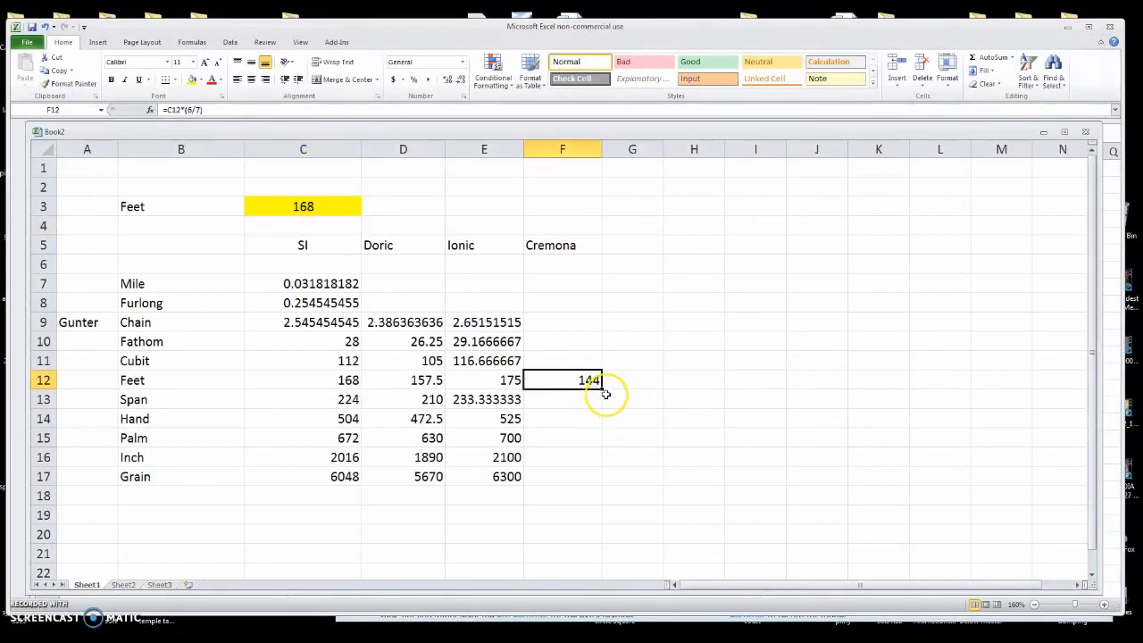
drag(604, 387, 596, 478)
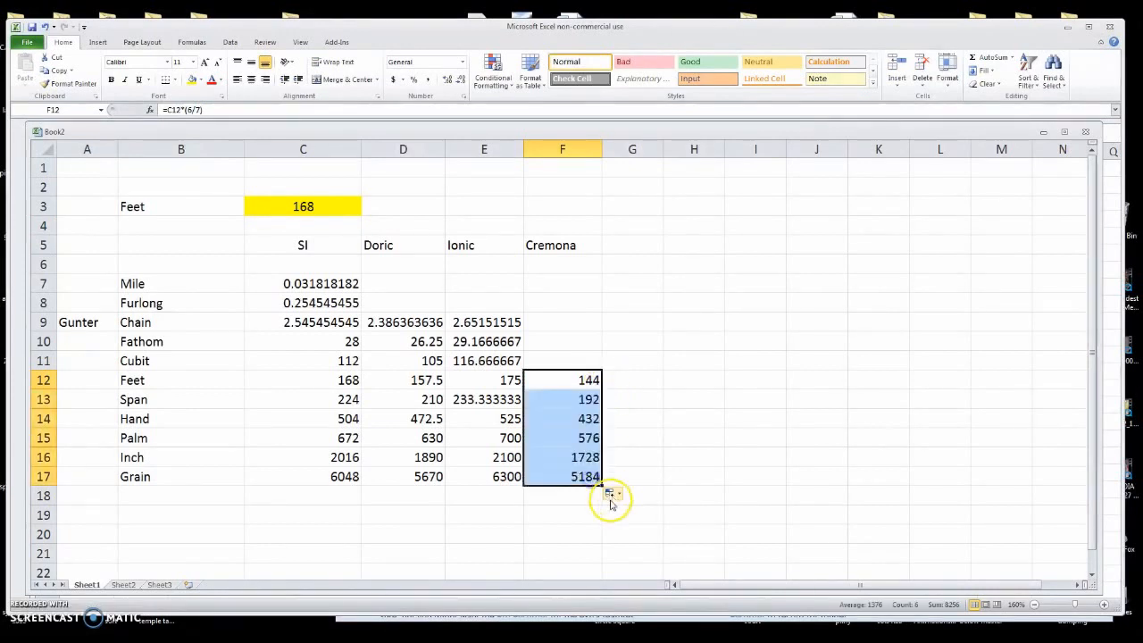
click(601, 382)
drag(602, 390, 592, 312)
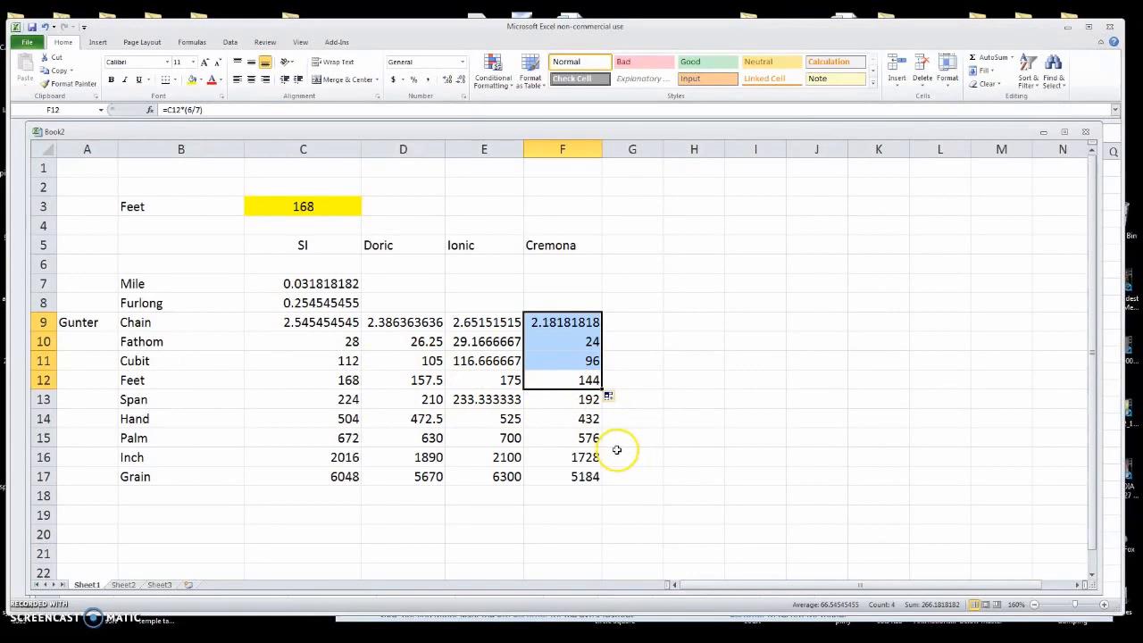
- Enter the heading Samian in G5 and the common-to-Samian feet formula =C12*(3.375/3.84) in G12
click(645, 248)
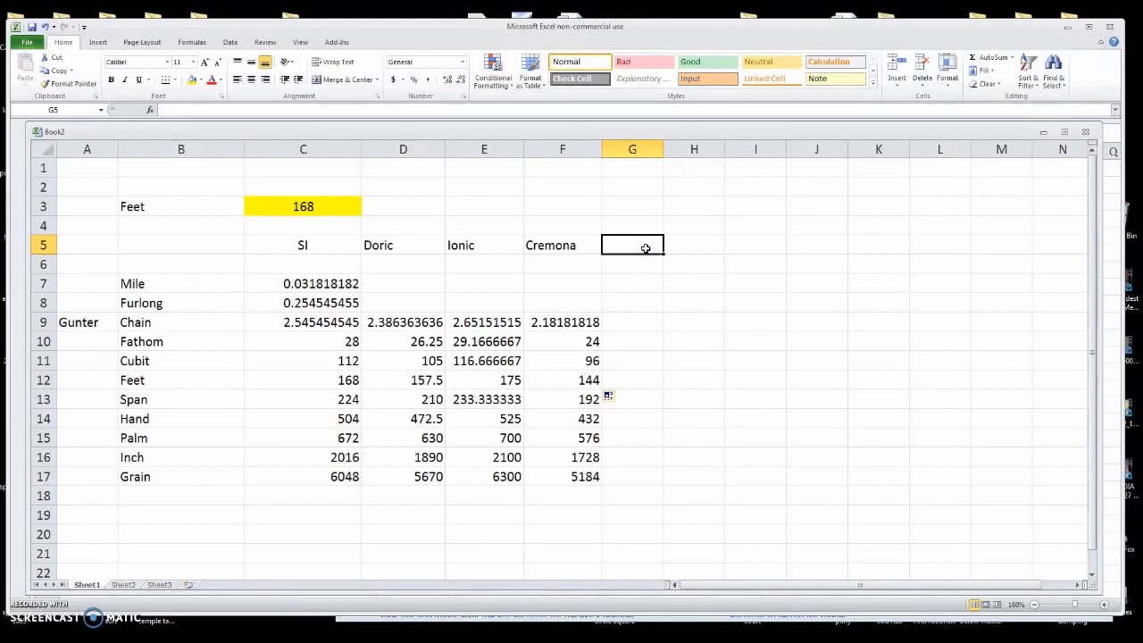
text(Samian)
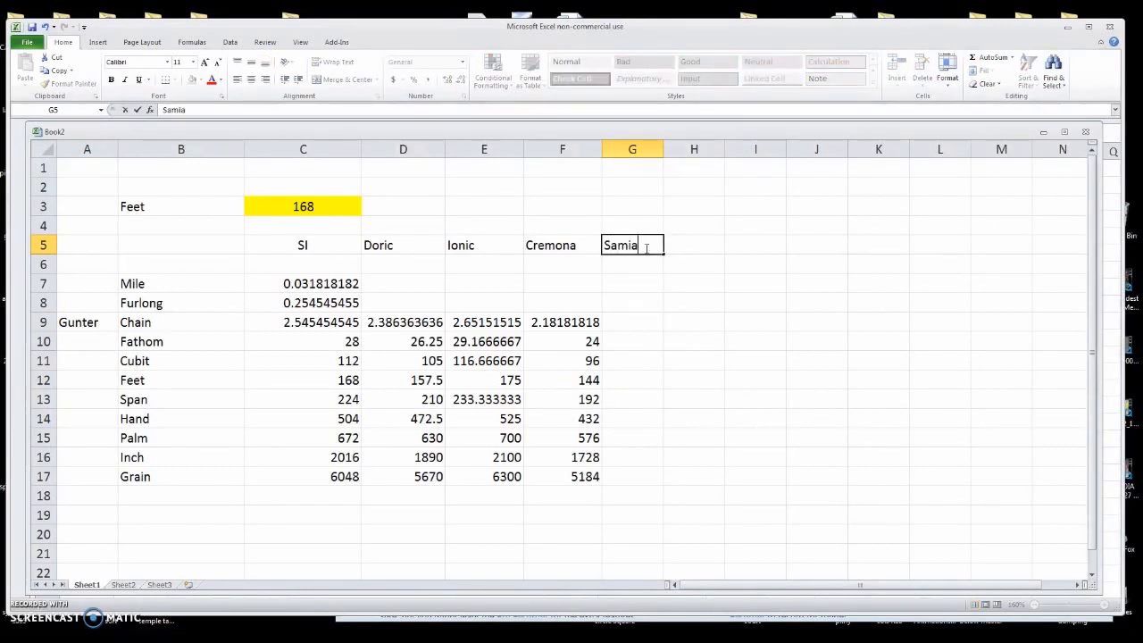
click(636, 379)
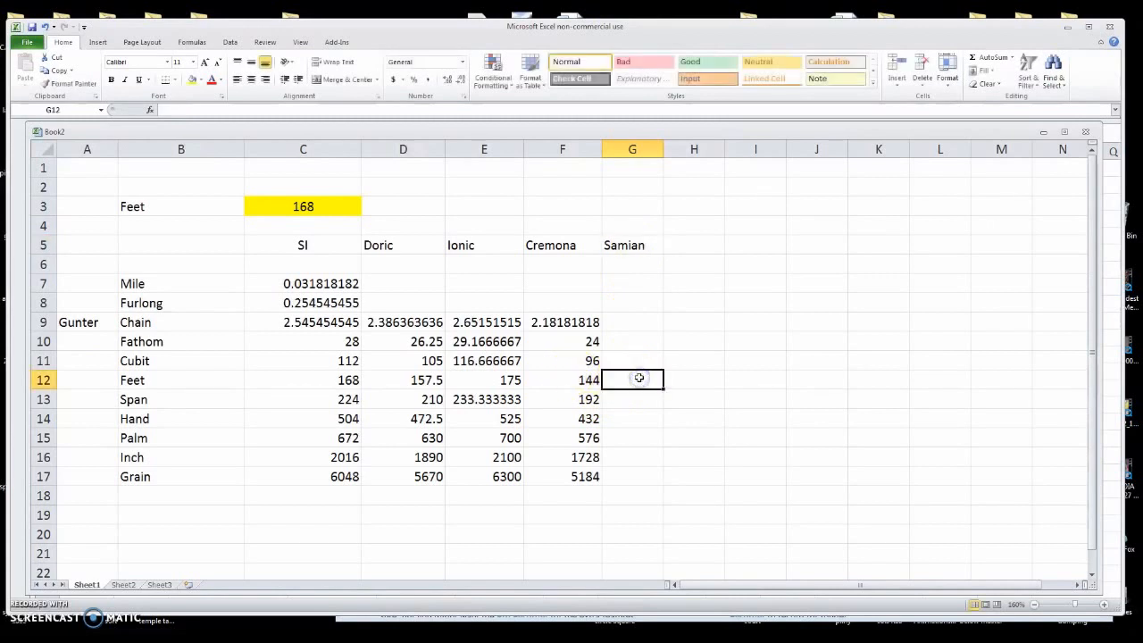
text(=)
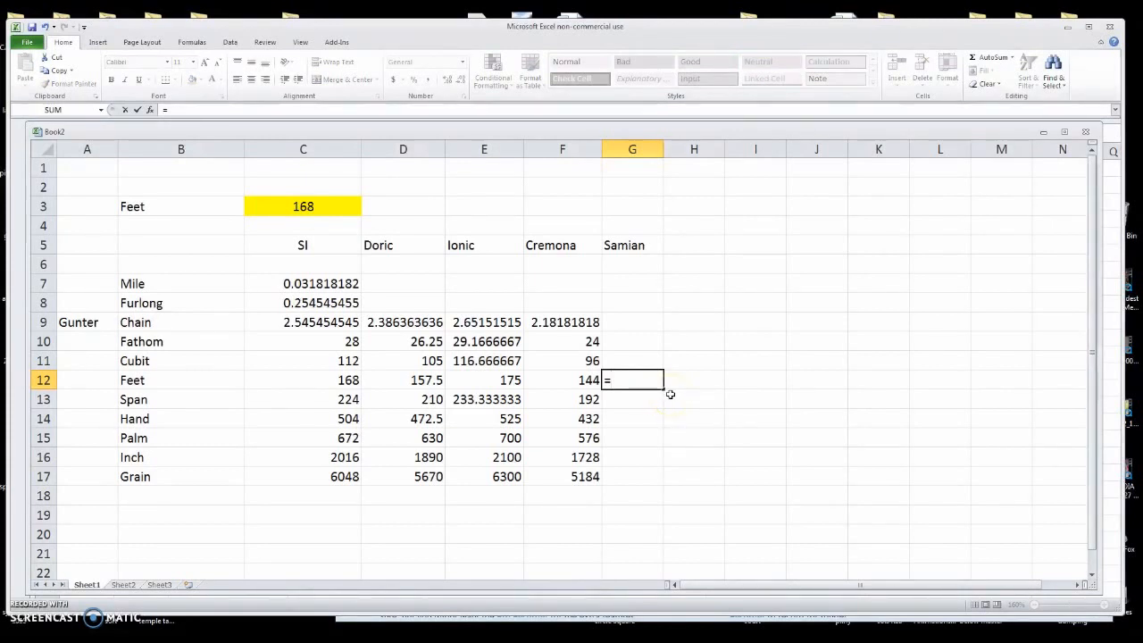
click(295, 381)
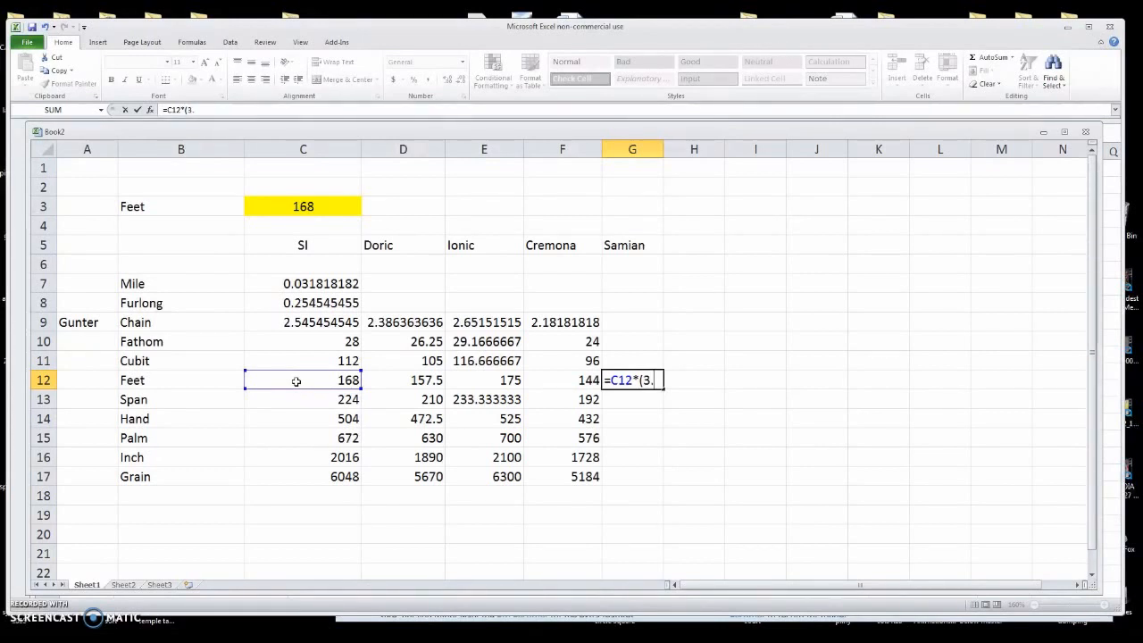
text(75/3.84)
key(Return)
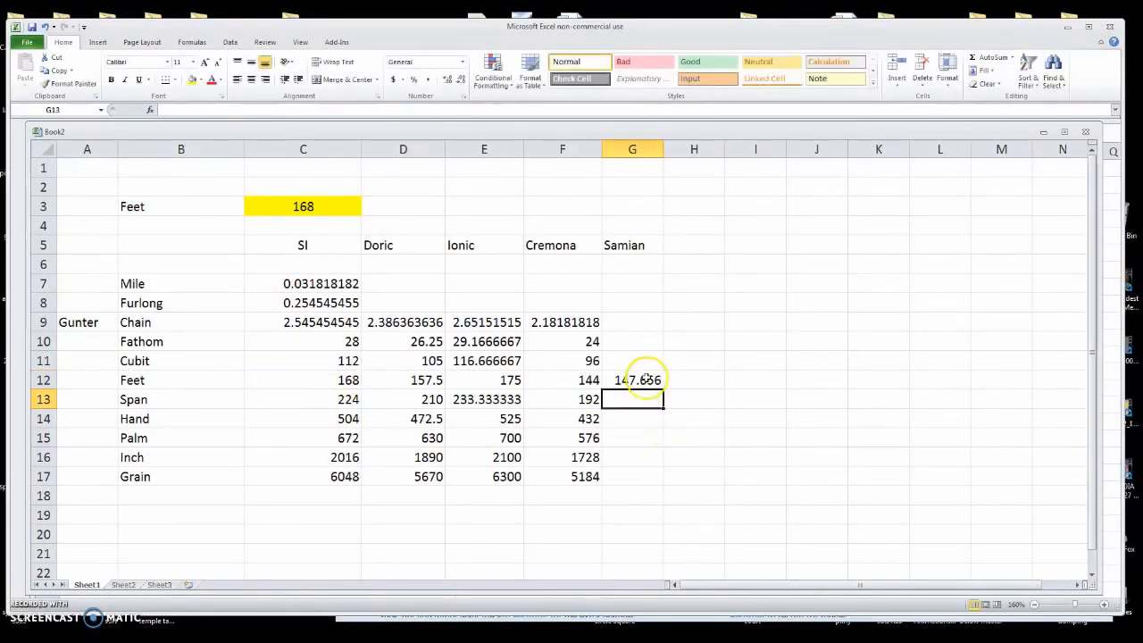
- Fill the Samian formula from G12 down to the Grain row in G17 and up to the Chain row in G9
click(334, 206)
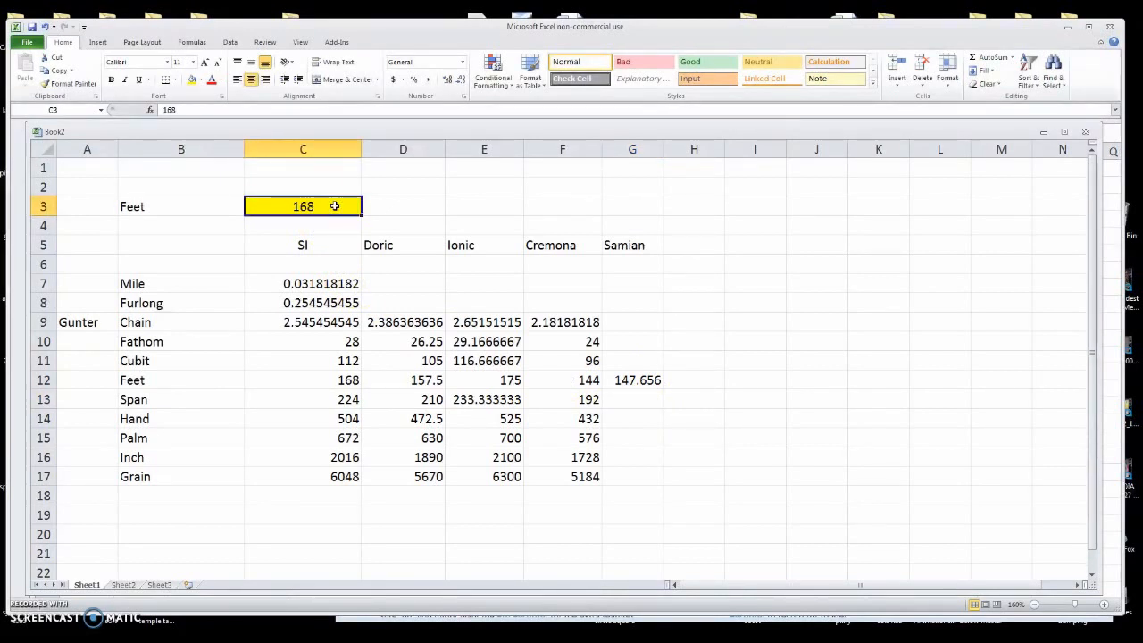
click(637, 380)
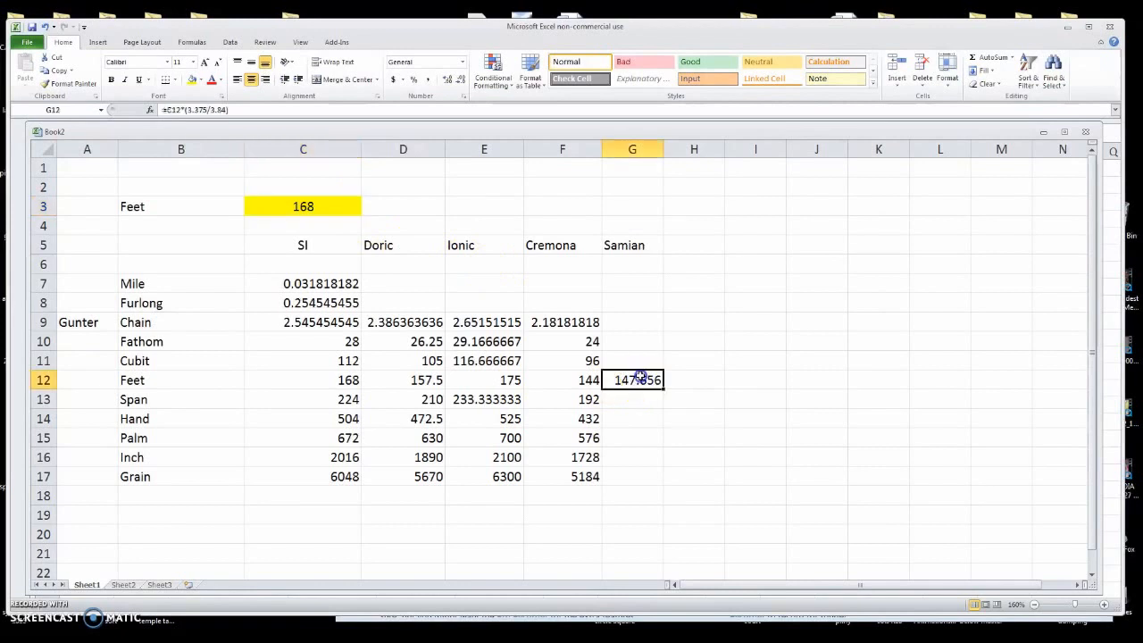
drag(662, 389, 662, 482)
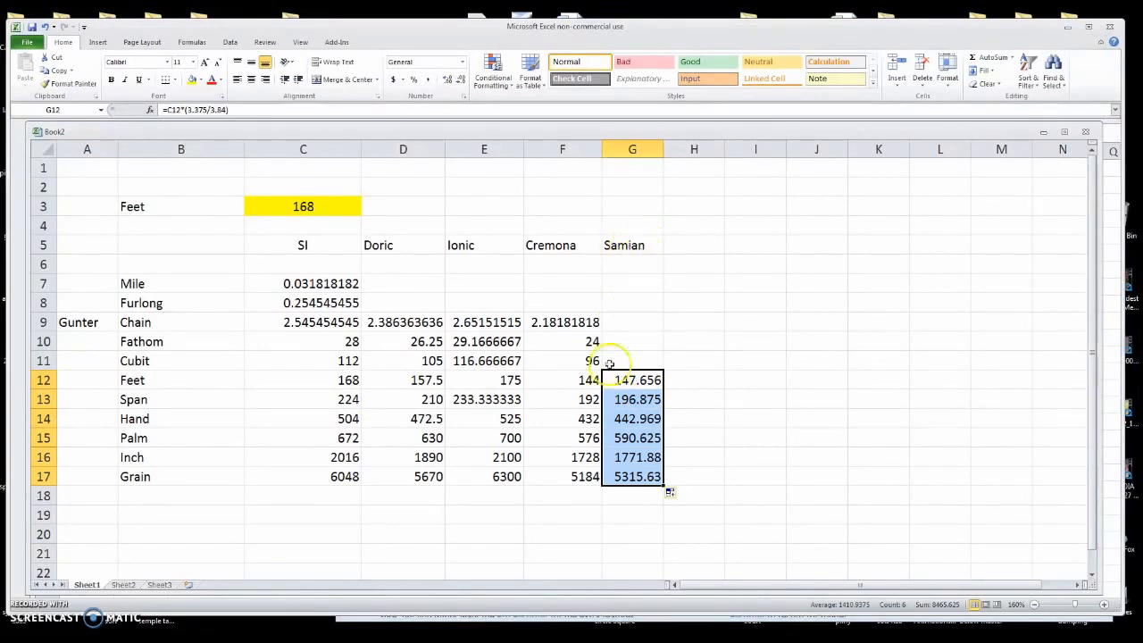
click(661, 382)
drag(666, 384, 660, 324)
click(659, 380)
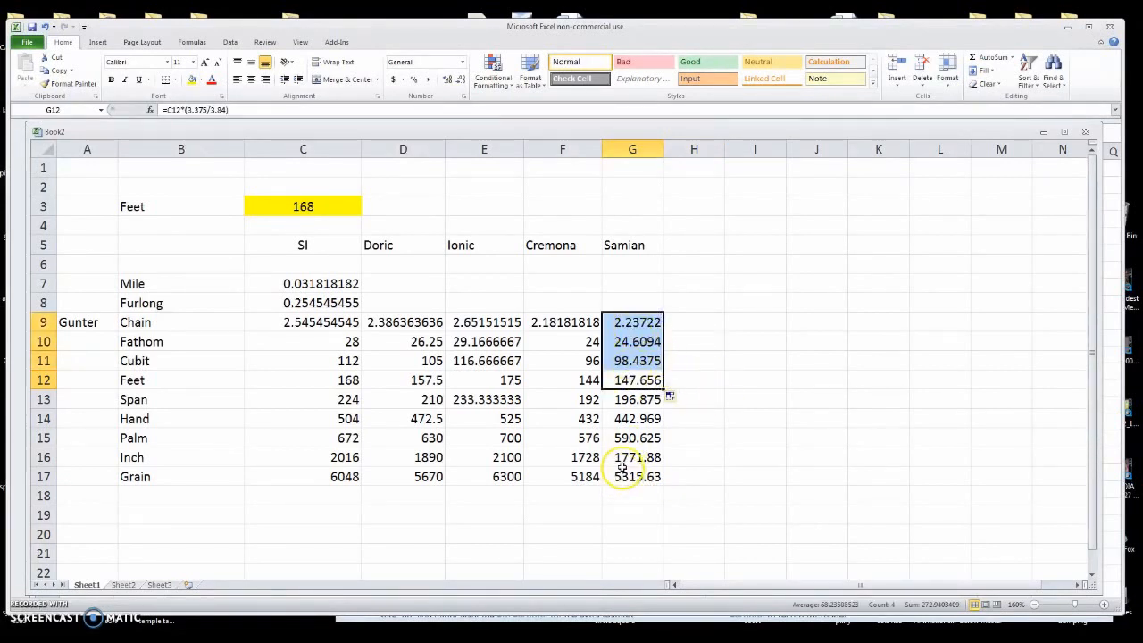
- Set the yellow feet input in C3 to 29.5
click(327, 206)
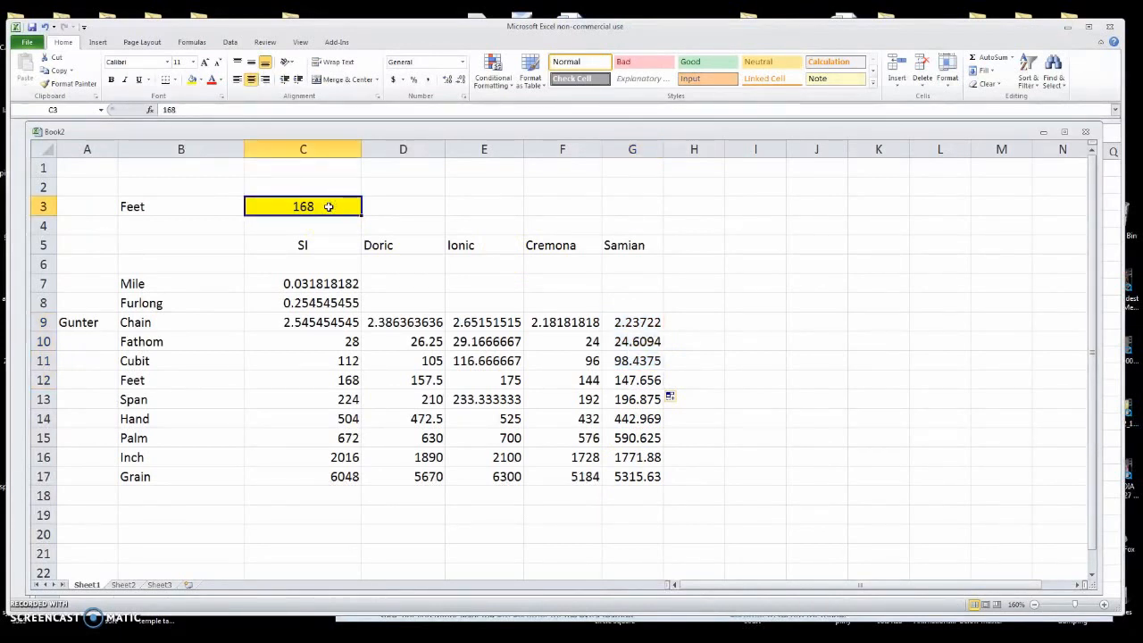
text(29.)
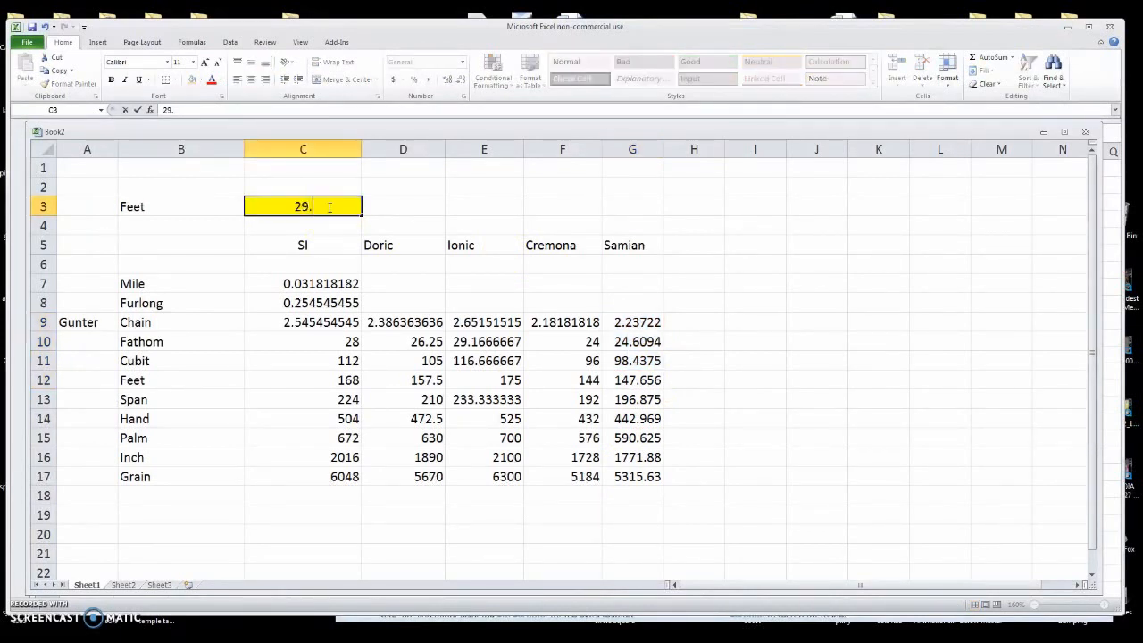
text(5)
key(Return)
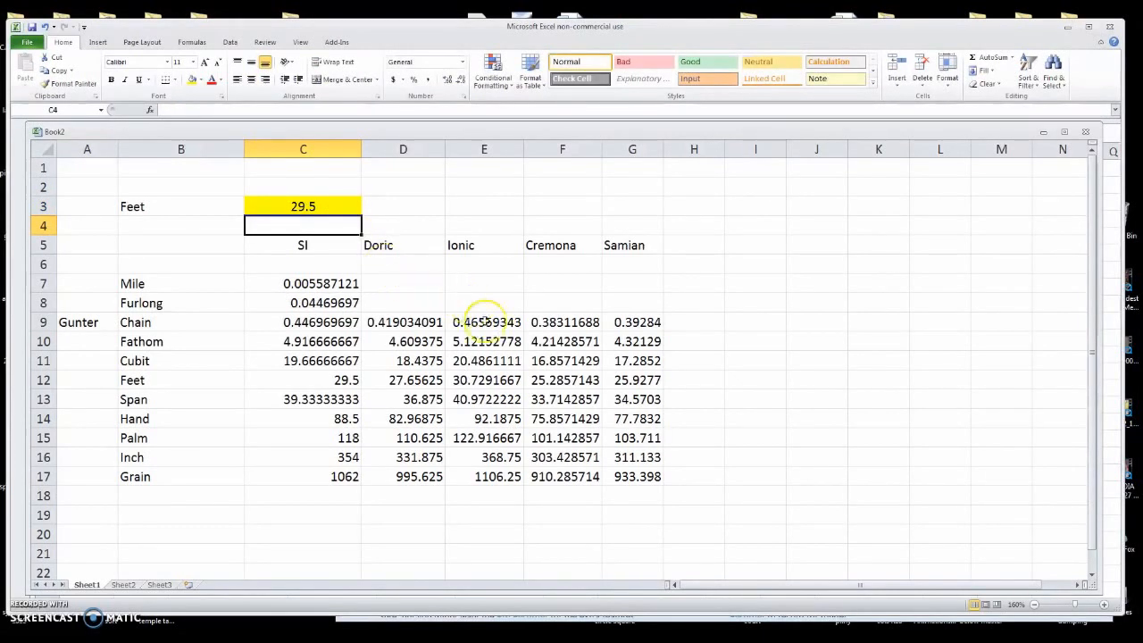
- Set the yellow feet input in C3 to 108
click(316, 206)
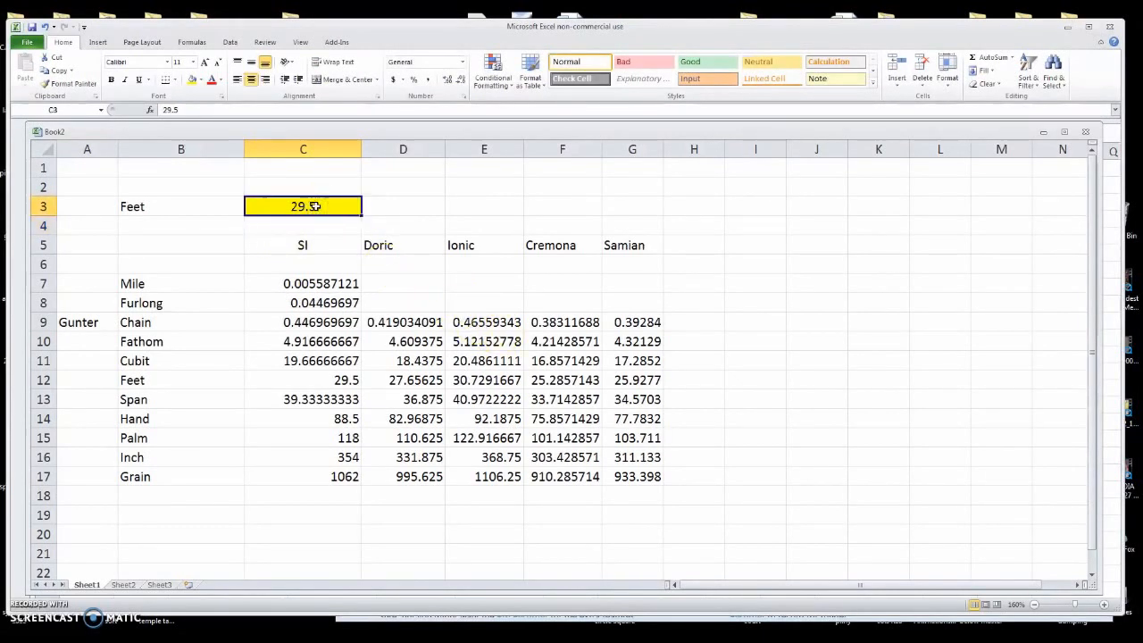
text(108)
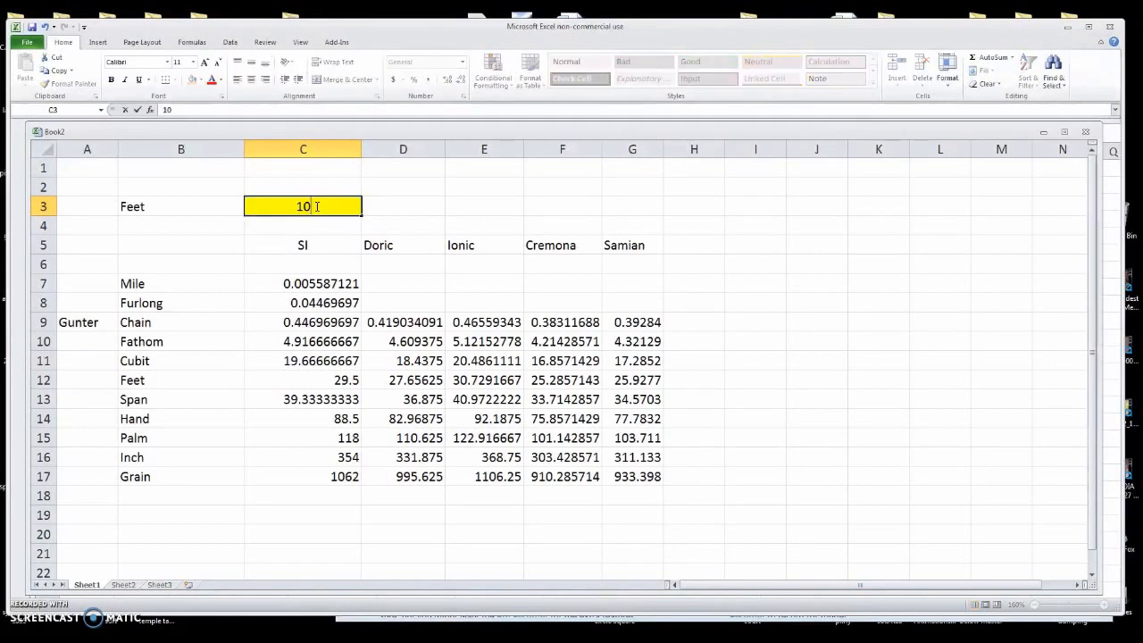
key(Return)
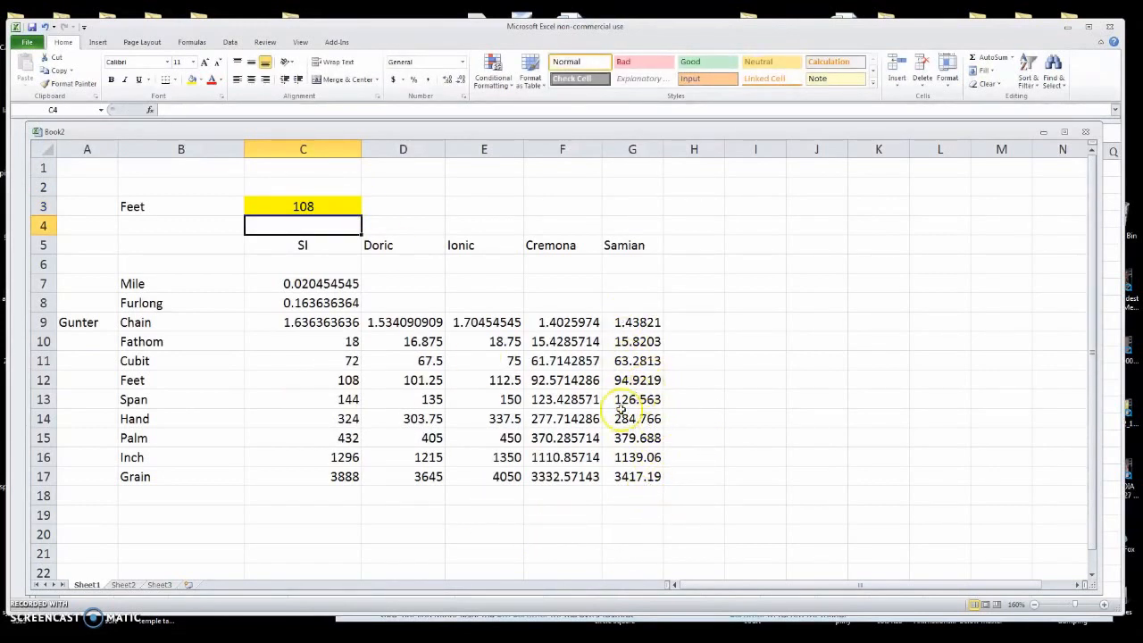
- Set the yellow feet input in C3 to 1 and minimize the Measures vid folder window
click(330, 208)
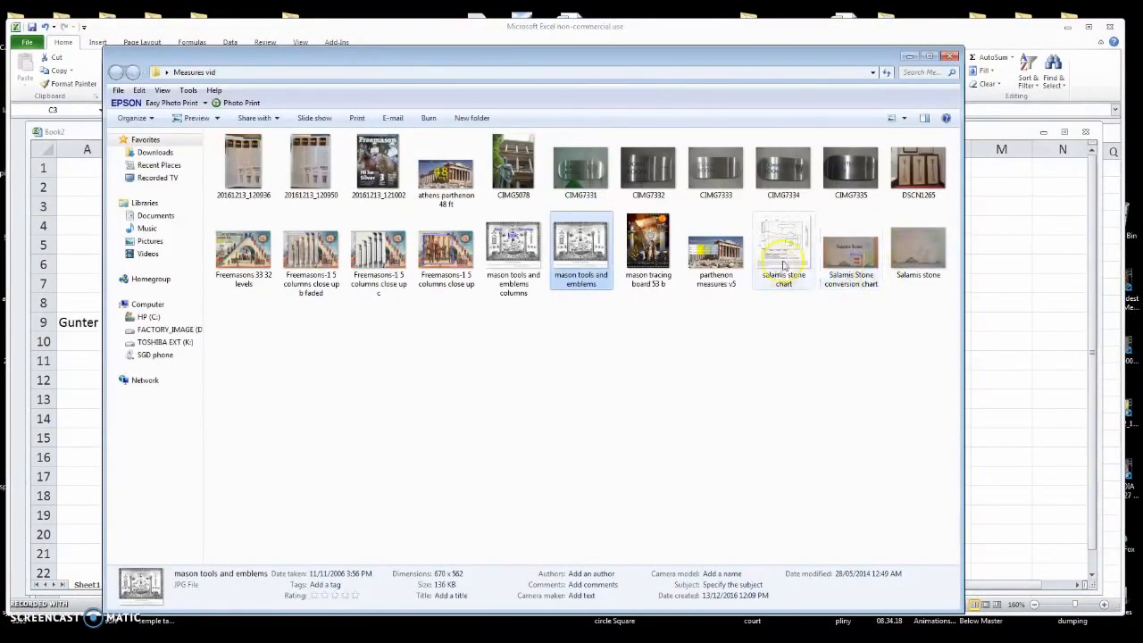
click(906, 57)
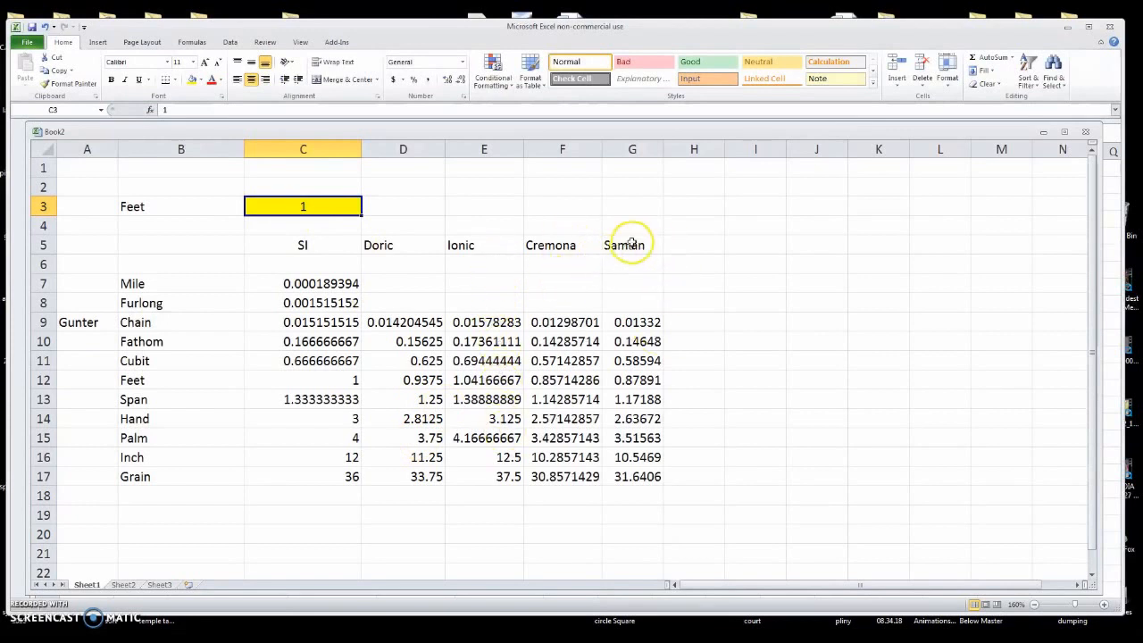
- Switch to the Measures vid folder and open the salamis stone chart image in Windows Photo Viewer
mouse_move(558, 642)
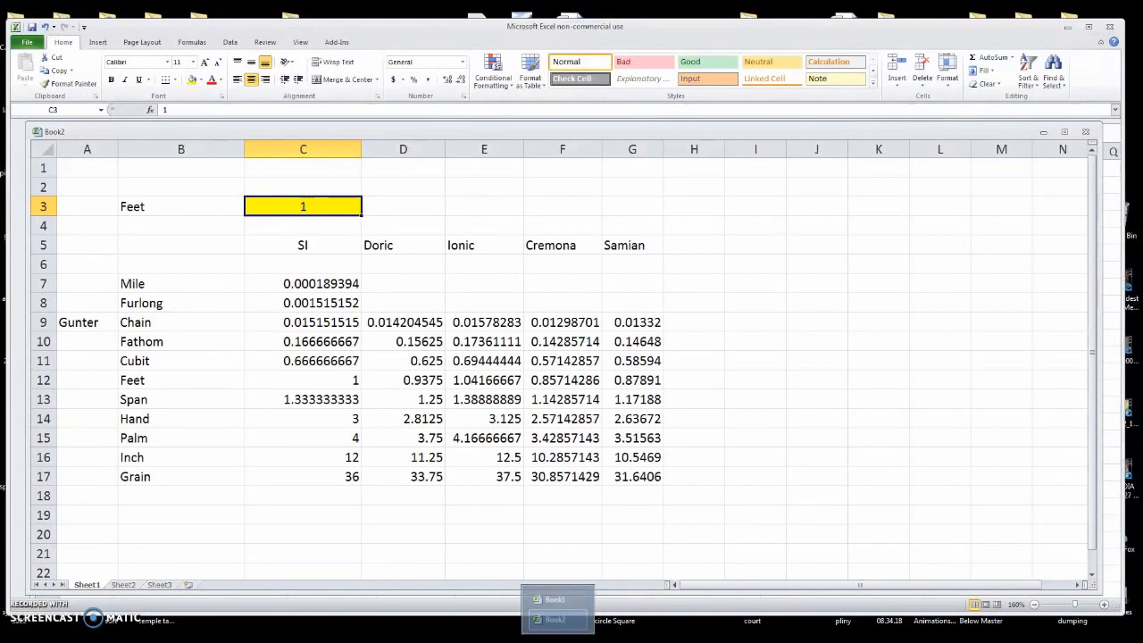
click(260, 642)
right_click(772, 247)
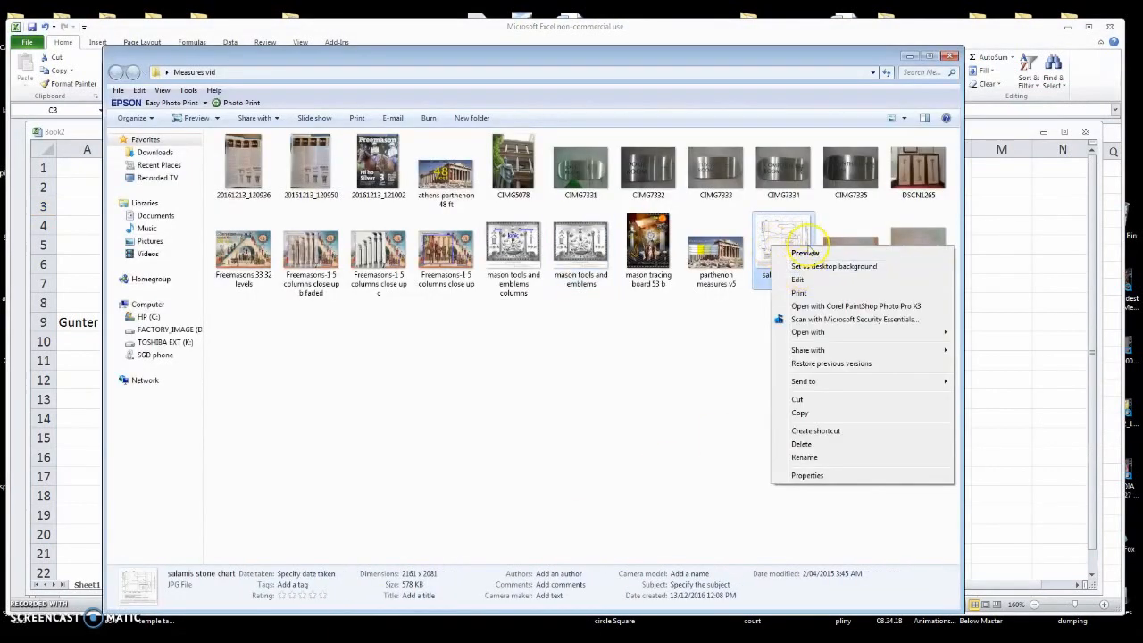
click(805, 253)
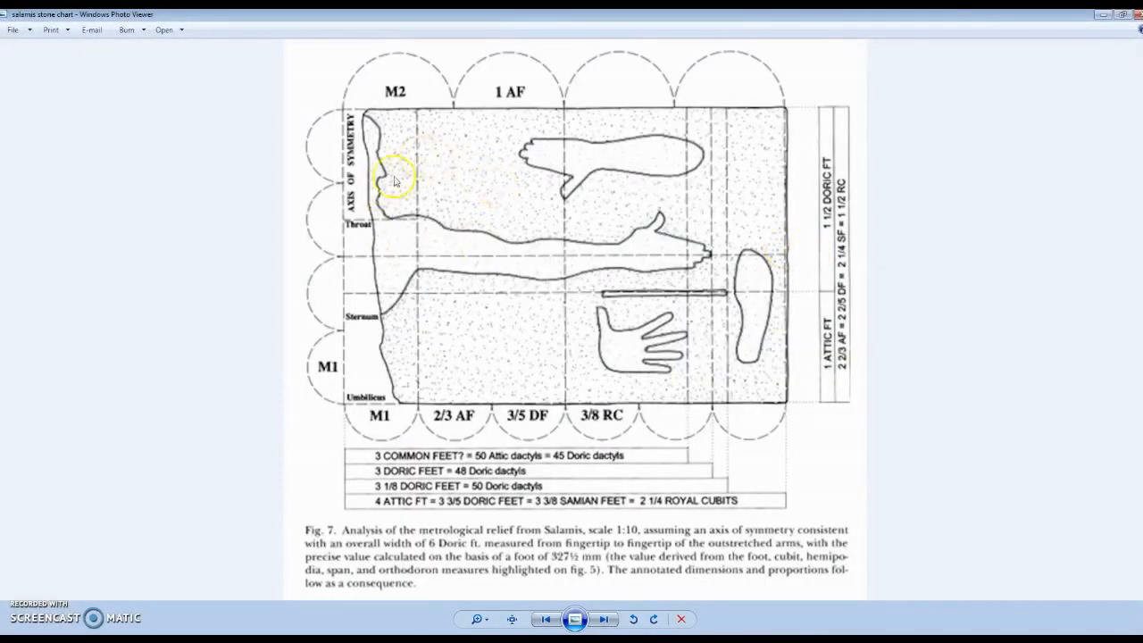
mouse_move(723, 642)
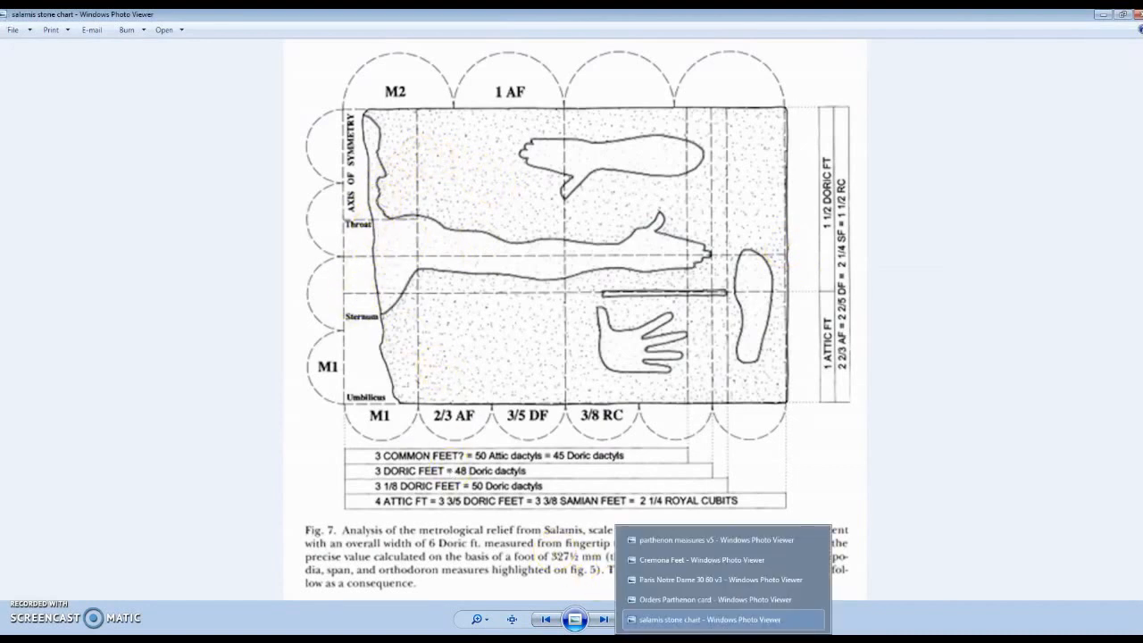